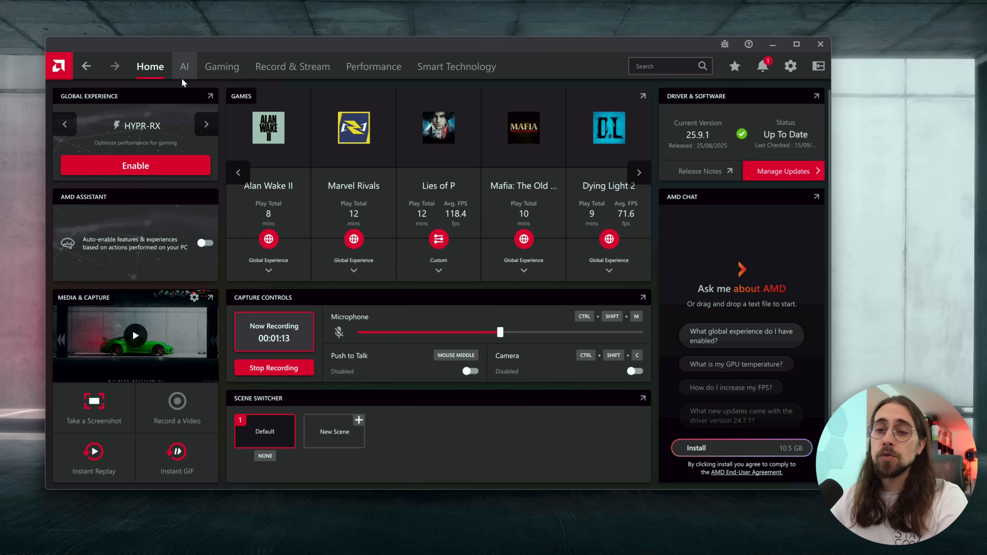
Open the Record & Stream settings and bring up the recording options with Show Indicator disabled
{"action": "left_click", "coordinate": [292, 71]}
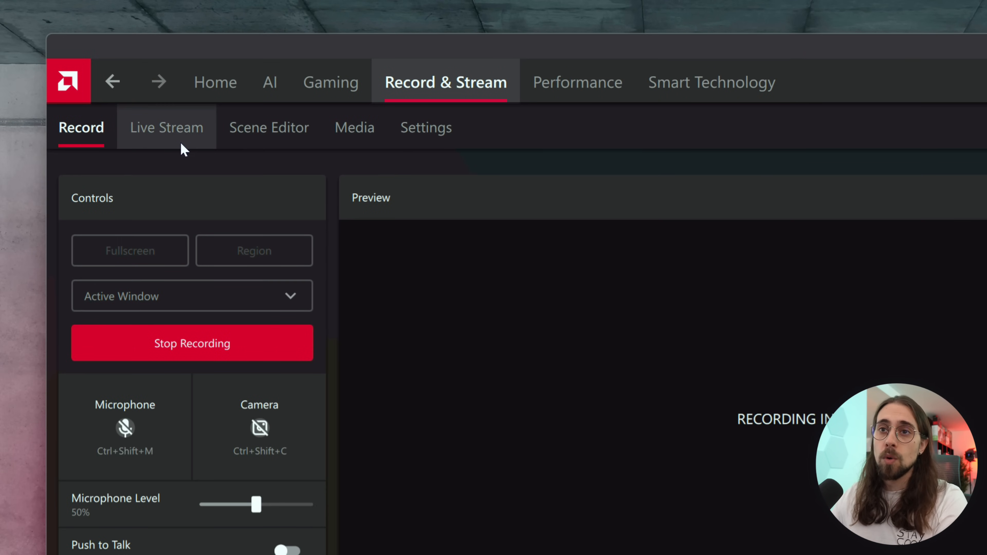
{"action": "left_click", "coordinate": [426, 128]}
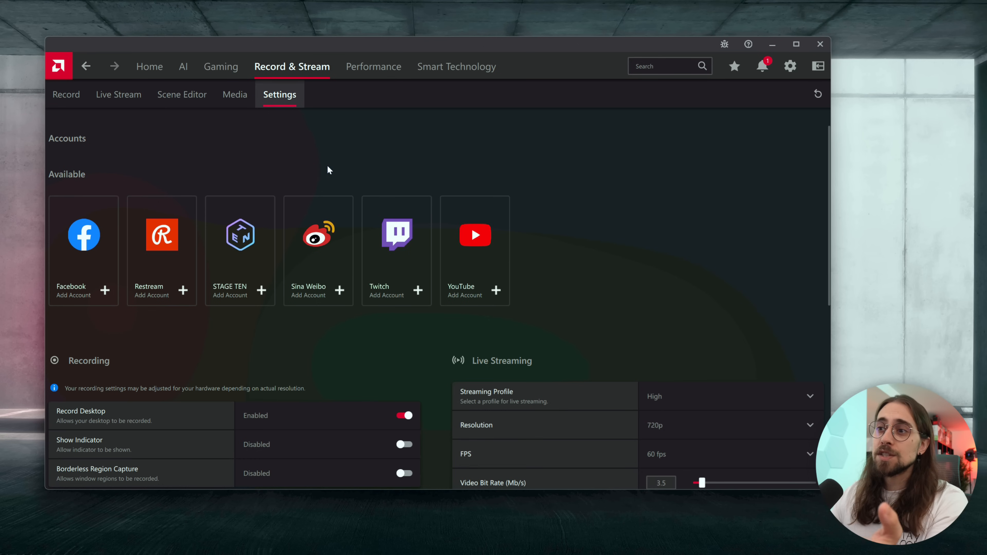
{"action": "scroll", "coordinate": [344, 185], "scroll_direction": "down", "scroll_amount": 5}
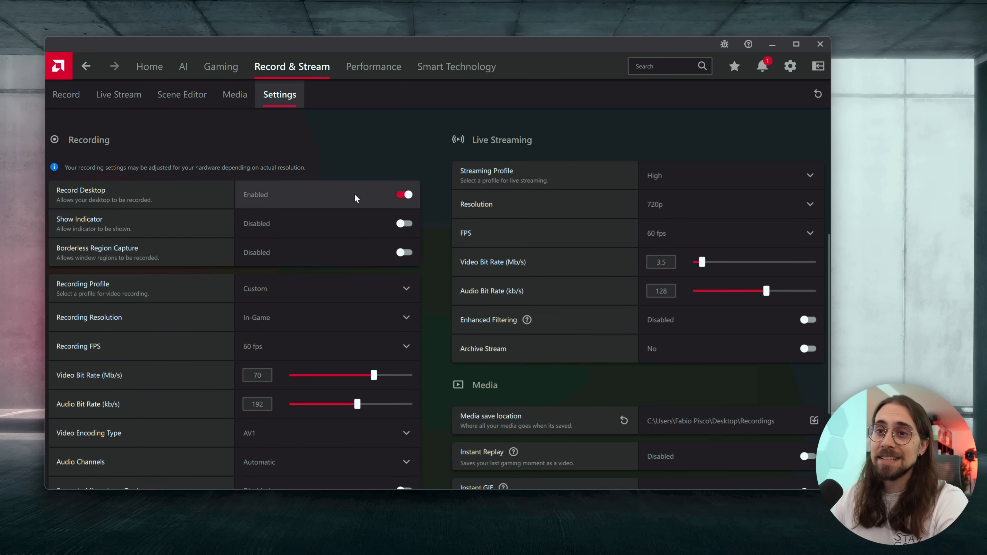
{"action": "left_click", "coordinate": [407, 225]}
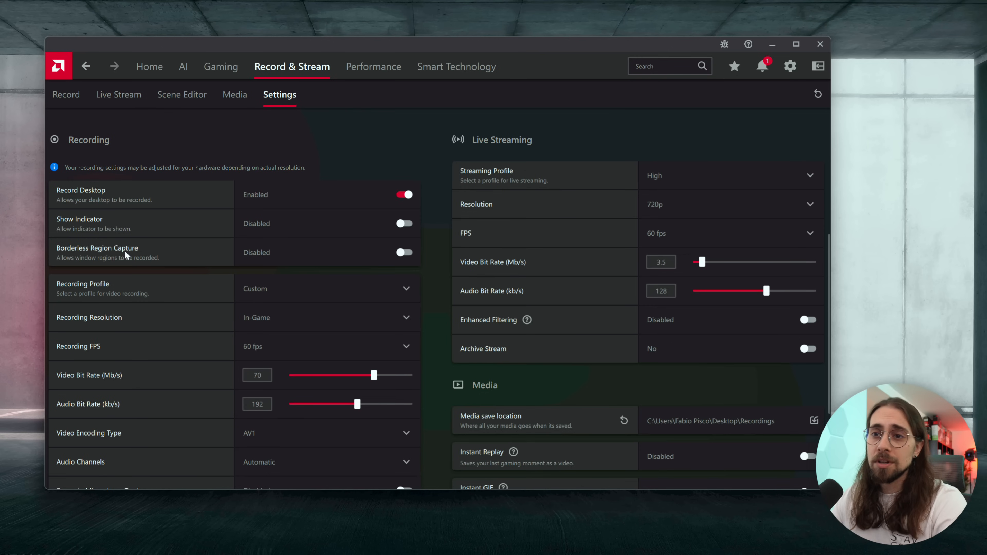
Set the Recording FPS to 120 fps
{"action": "scroll", "coordinate": [337, 269], "scroll_direction": "down", "scroll_amount": 2}
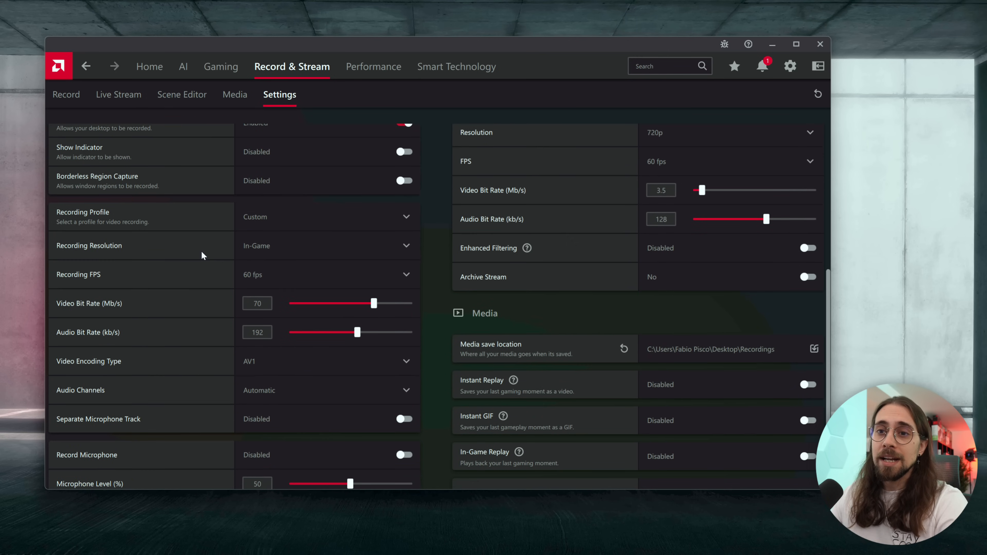
{"action": "left_click", "coordinate": [304, 273]}
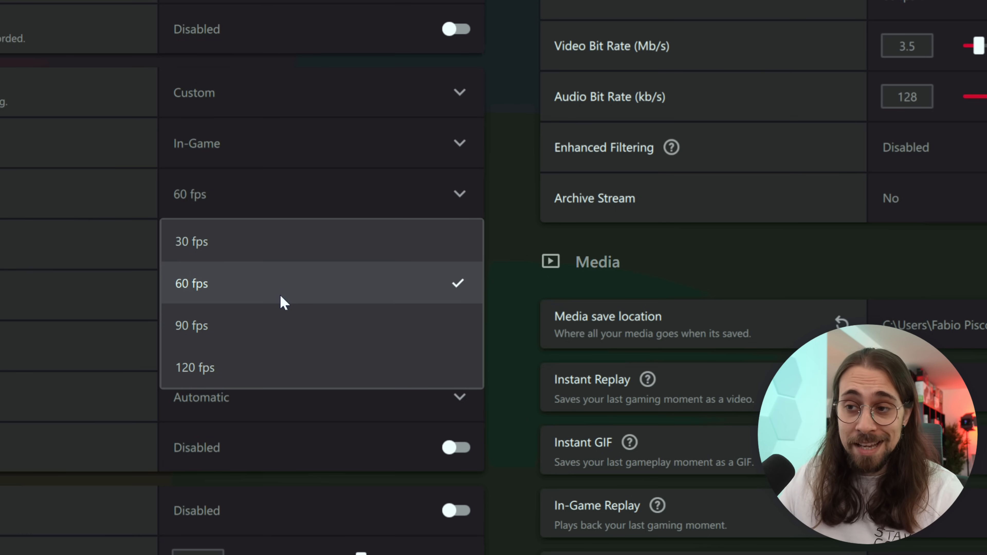
{"action": "left_click", "coordinate": [252, 366]}
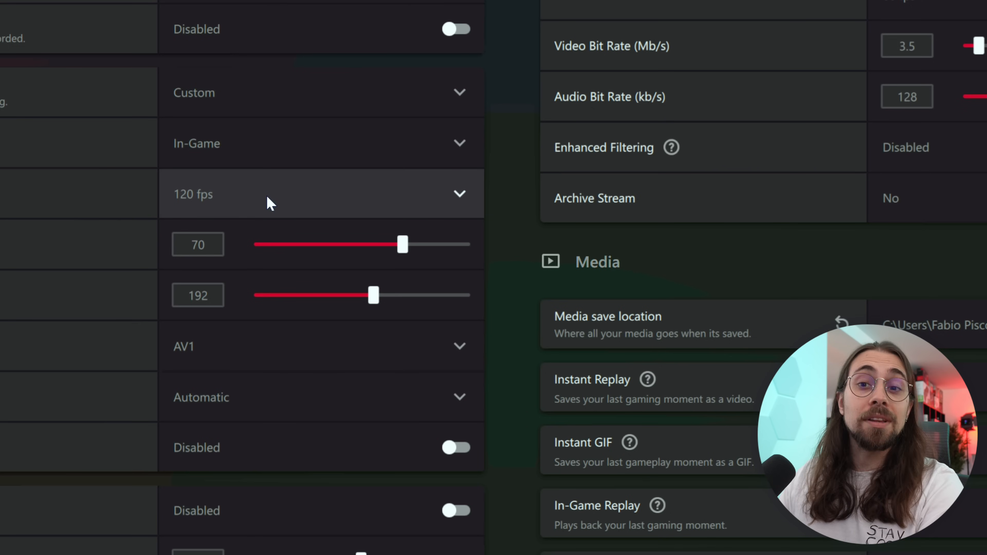
Set the Recording FPS to 60 fps and the Recording Resolution to In-Game
{"action": "left_click", "coordinate": [266, 195]}
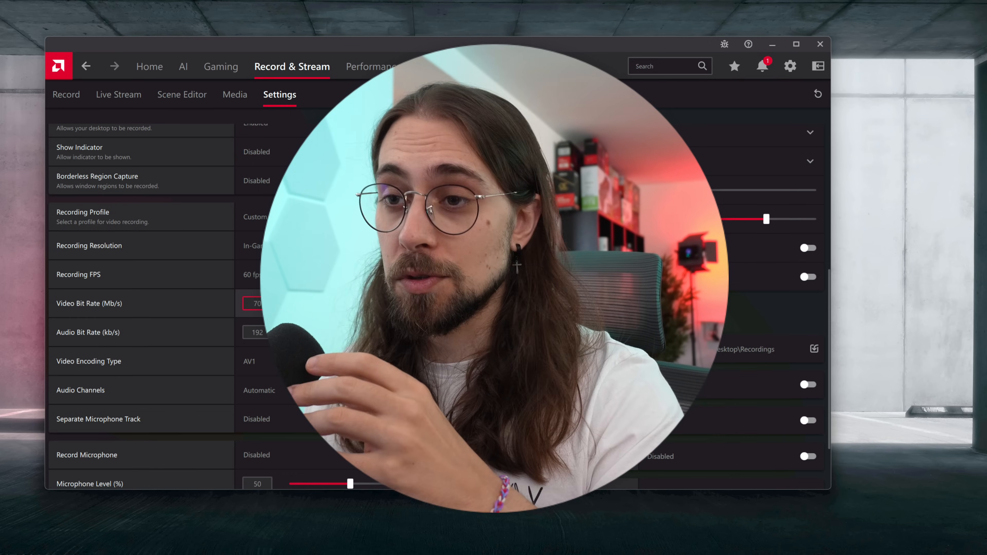
{"action": "left_click", "coordinate": [274, 248]}
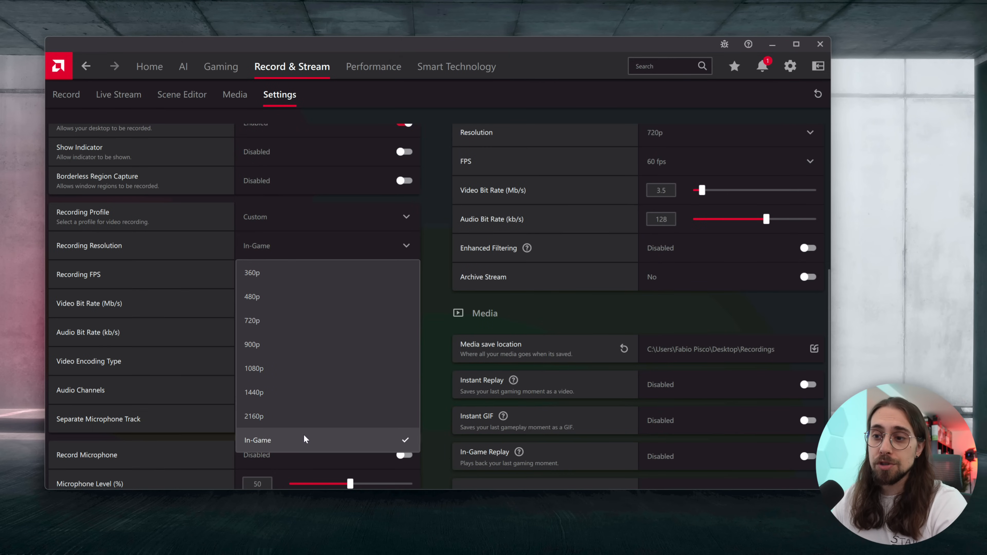
{"action": "left_click", "coordinate": [275, 440]}
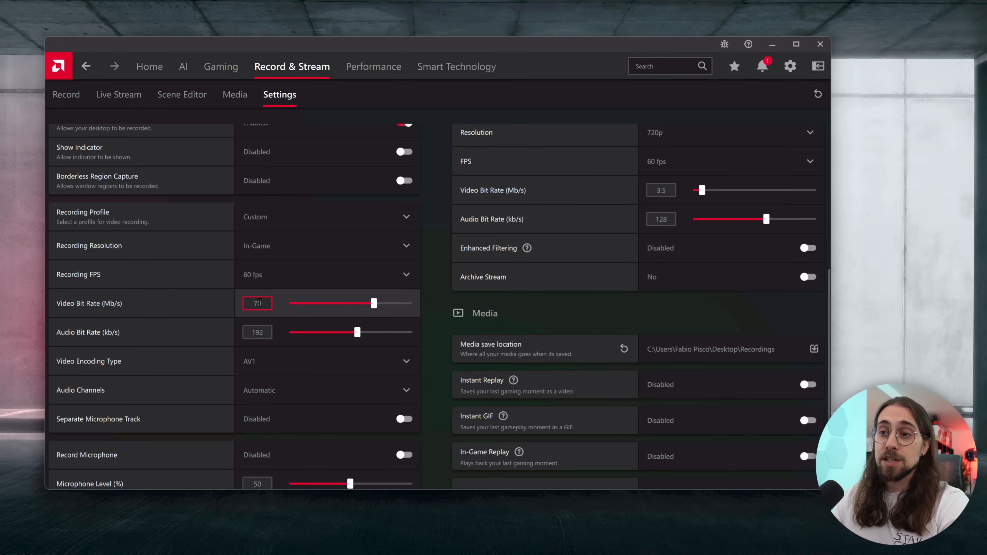
Try recording video bit rates of 30 and 50 Mb/s, and settle on 70 Mb/s
{"action": "left_click_drag", "start_coordinate": [266, 304], "coordinate": [254, 304]}
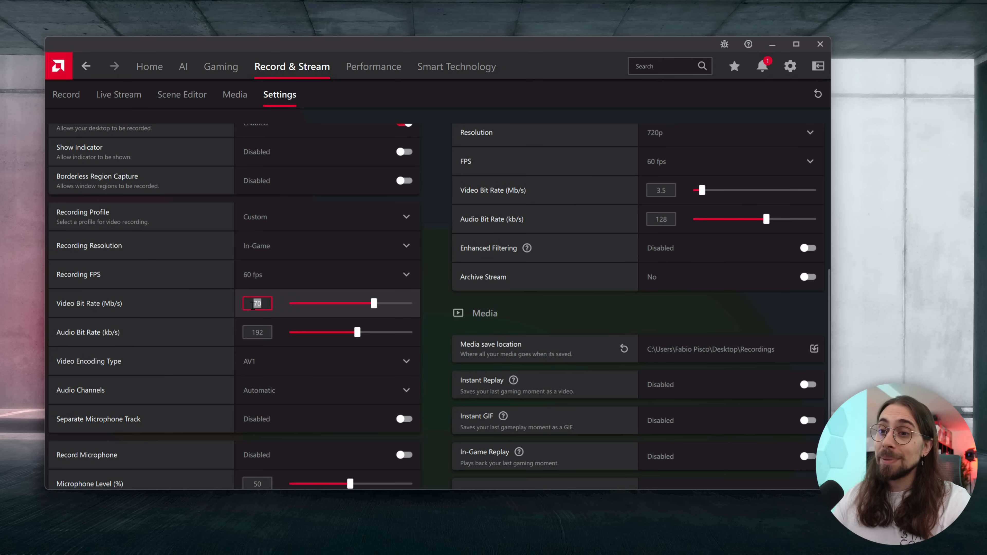
{"action": "type", "text": "30"}
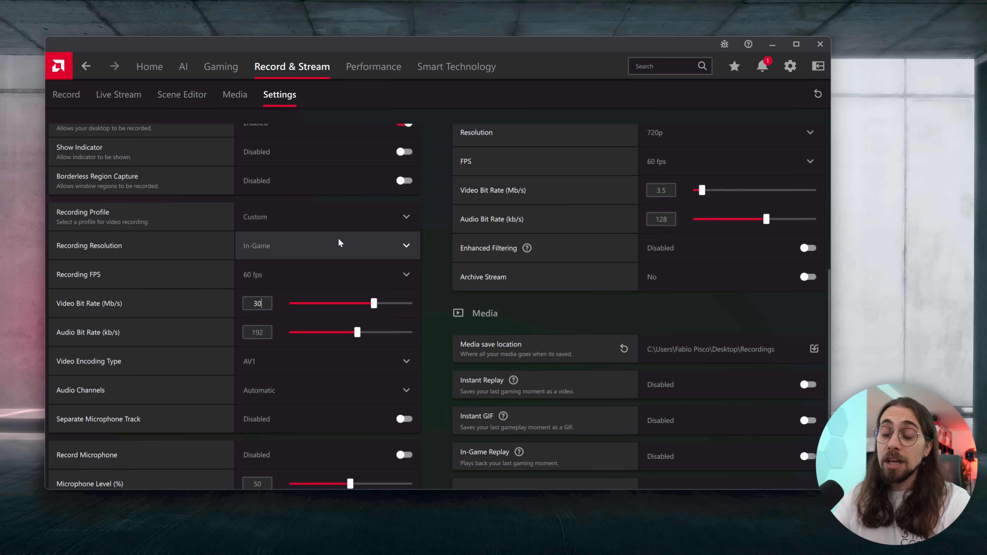
{"action": "key", "text": "BackSpace"}
{"action": "key", "text": "BackSpace"}
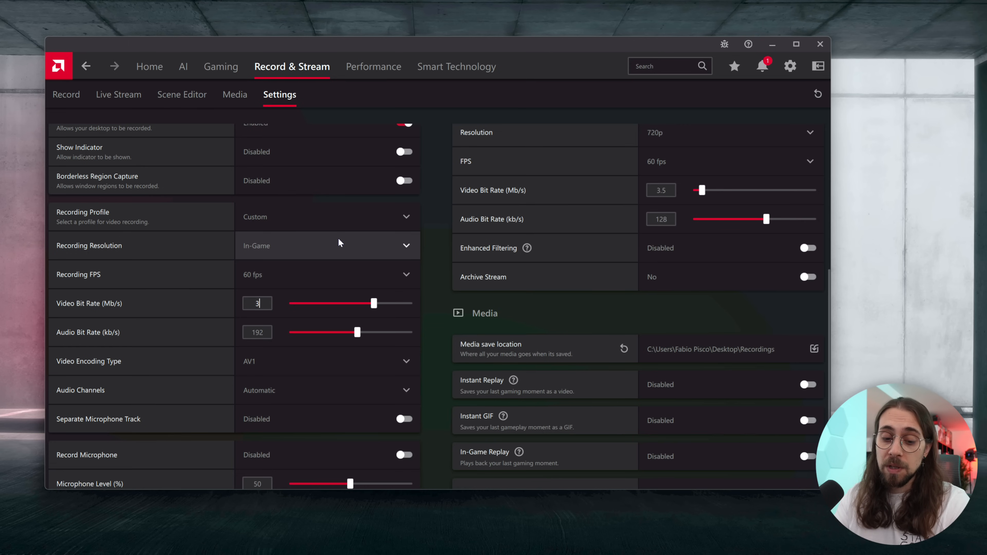
{"action": "type", "text": "50"}
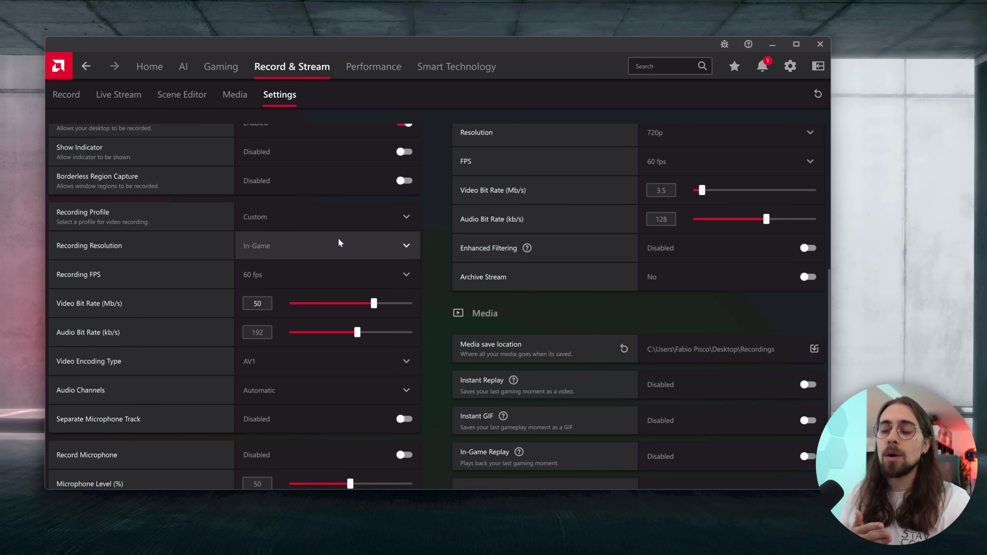
{"action": "key", "text": "BackSpace"}
{"action": "key", "text": "BackSpace"}
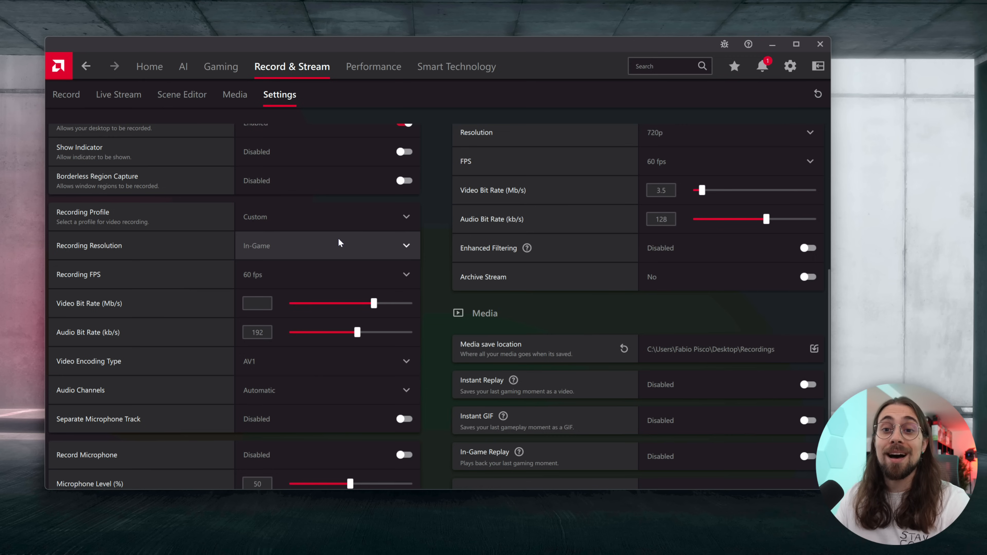
{"action": "type", "text": "70"}
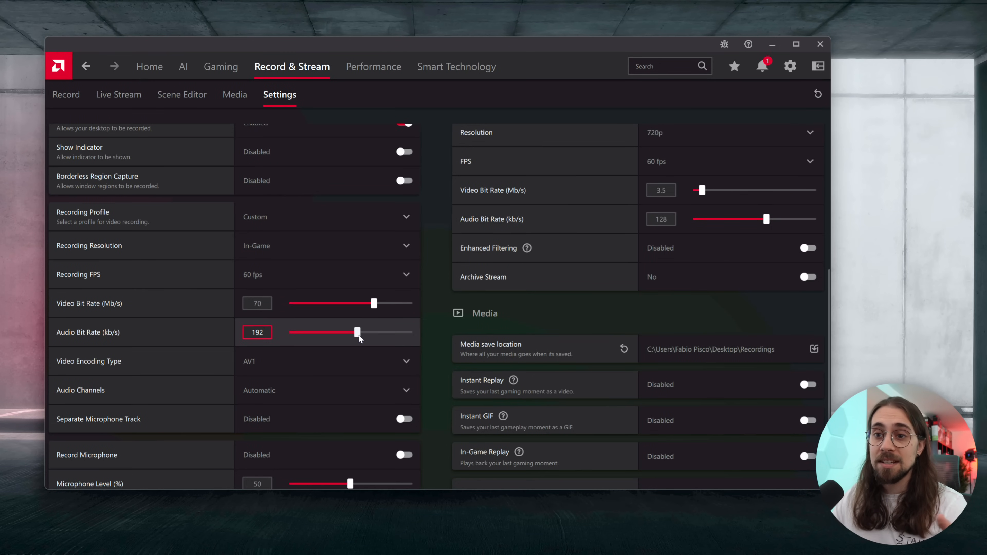
Set the recording Audio Bit Rate to 320 kb/s and open the Video Encoding Type options
{"action": "mouse_move", "coordinate": [358, 338]}
{"action": "left_mouse_down"}
{"action": "mouse_move", "coordinate": [327, 336]}
{"action": "mouse_move", "coordinate": [358, 337]}
{"action": "left_mouse_up"}
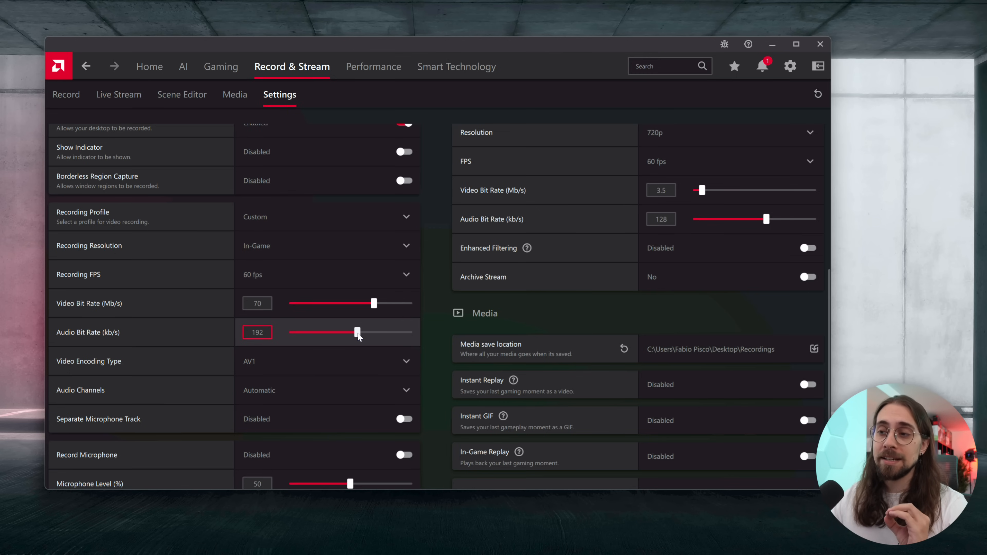
{"action": "left_click_drag", "start_coordinate": [358, 337], "coordinate": [410, 336]}
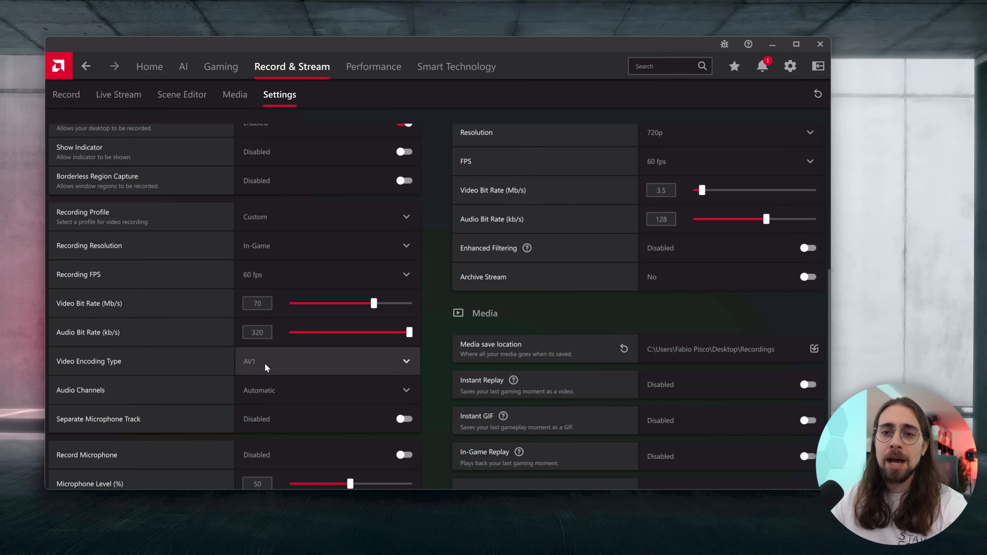
{"action": "left_click", "coordinate": [267, 368]}
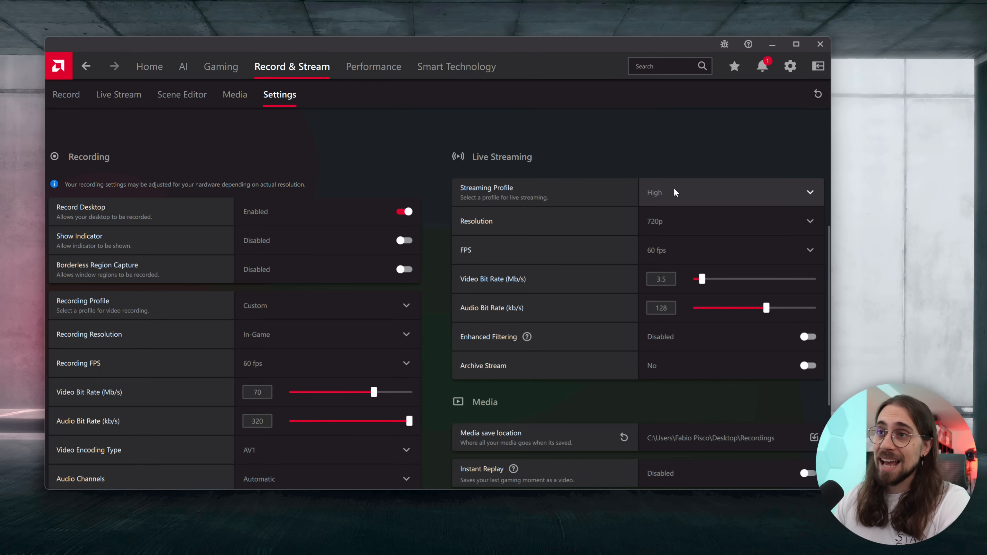
Configure live streaming with a Custom profile at 2160p resolution and 60 fps
{"action": "left_click", "coordinate": [674, 192]}
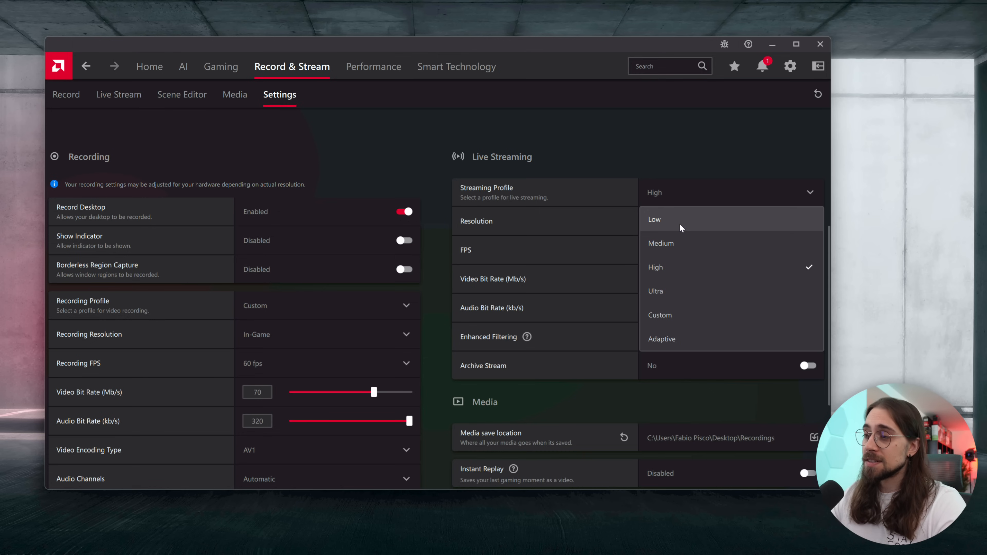
{"action": "left_click", "coordinate": [677, 313]}
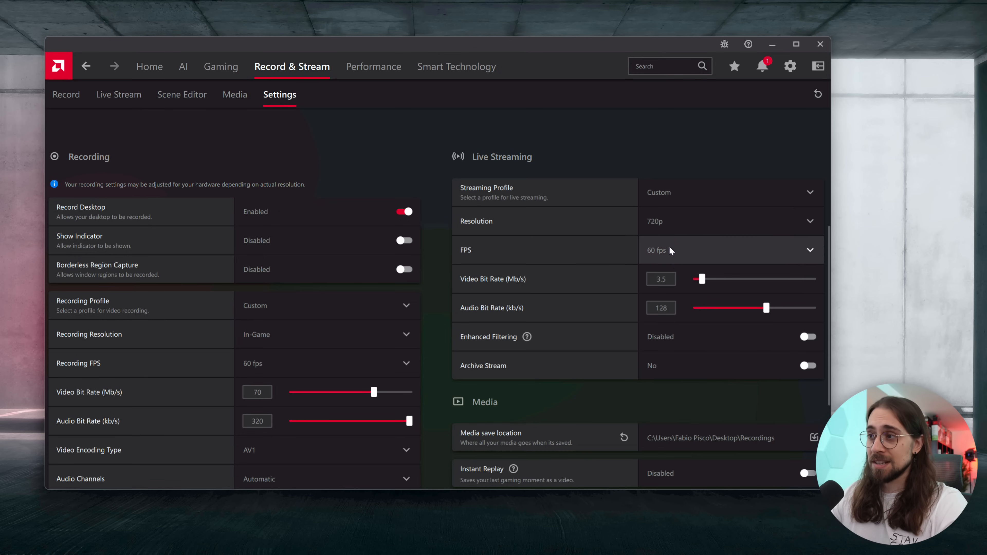
{"action": "left_click", "coordinate": [679, 233]}
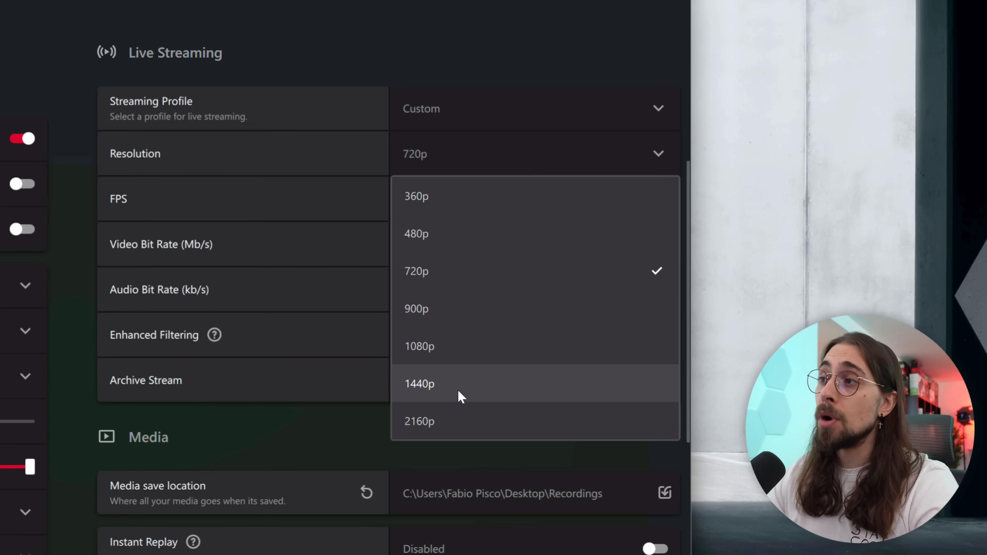
{"action": "left_click", "coordinate": [452, 422]}
{"action": "left_click", "coordinate": [466, 201]}
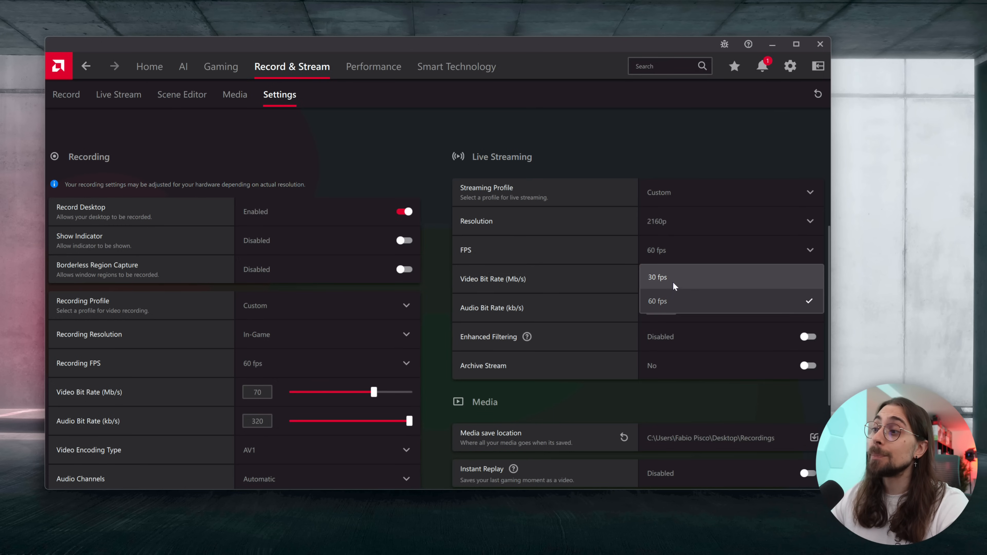
{"action": "left_click", "coordinate": [674, 303]}
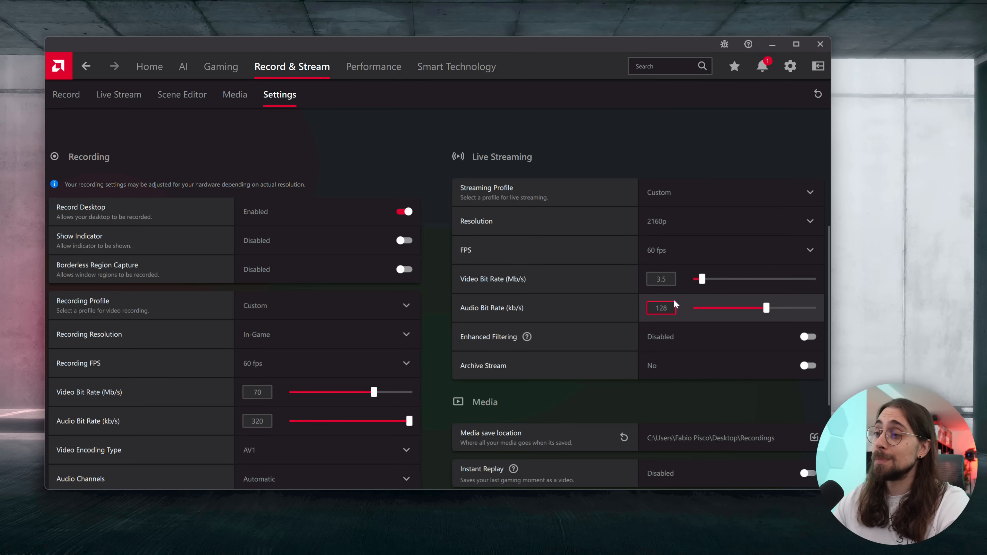
Try a live streaming video bit rate of 70 Mb/s, and replace it with 40 Mb/s
{"action": "left_click", "coordinate": [650, 276]}
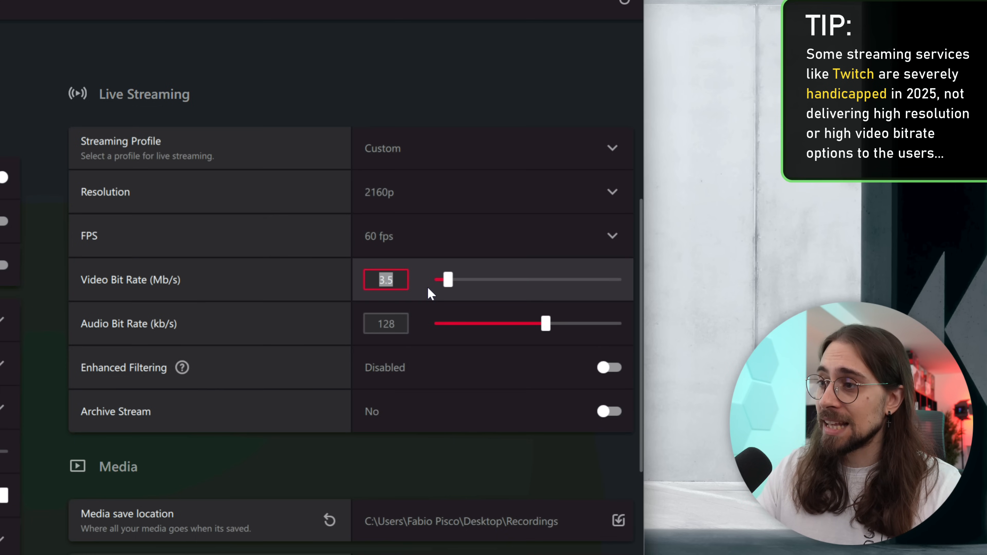
{"action": "type", "text": "70"}
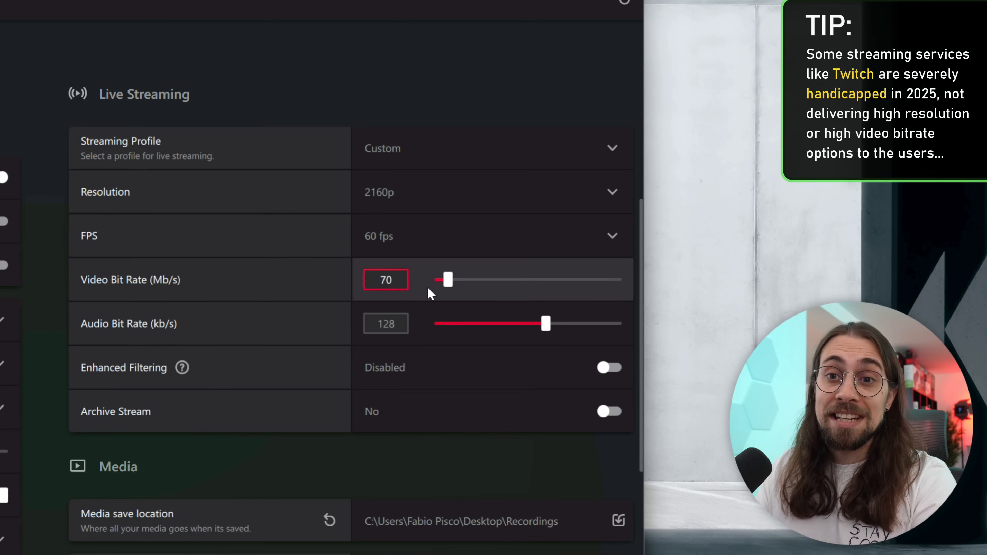
{"action": "key", "text": "BackSpace"}
{"action": "key", "text": "BackSpace"}
{"action": "type", "text": "40"}
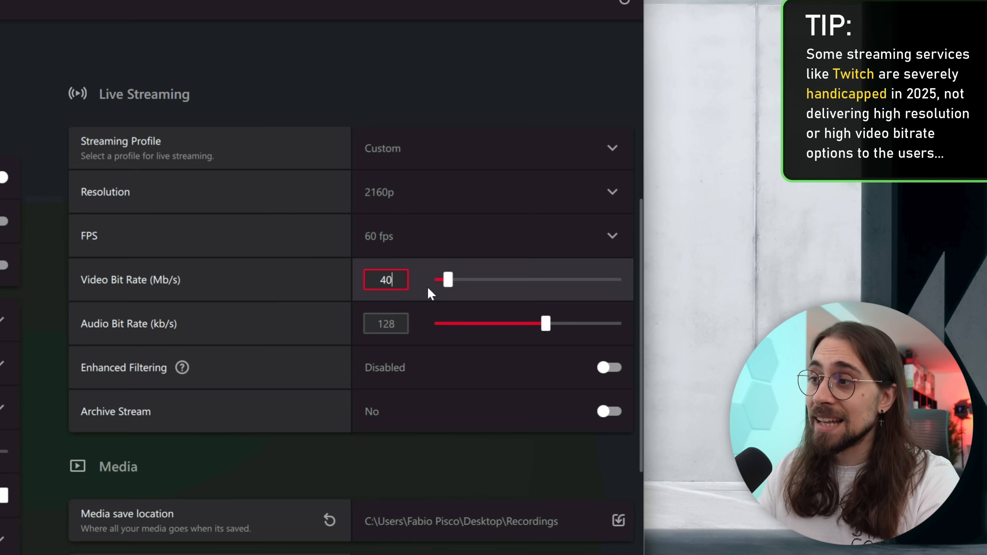
{"action": "key", "text": "Return"}
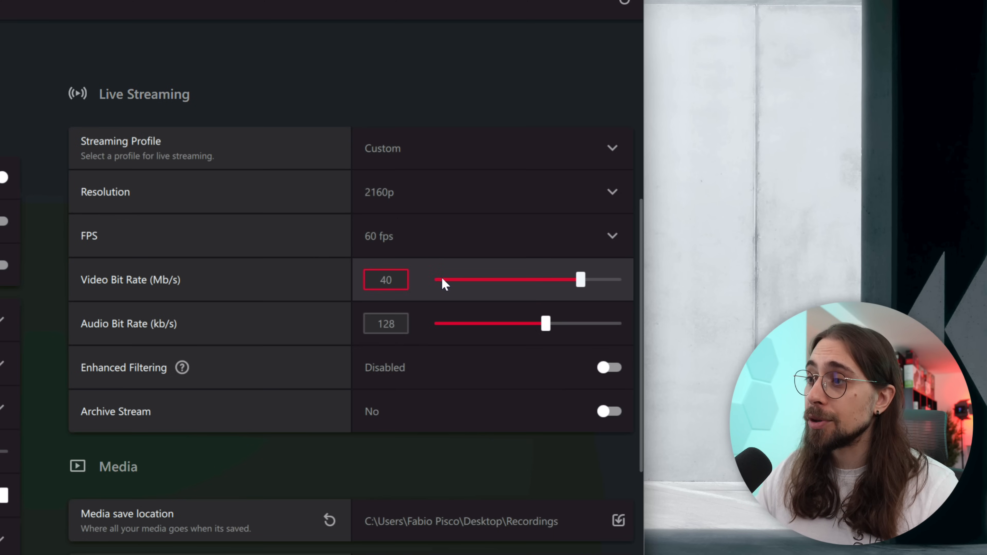
Try a 30 Mb/s live streaming video bit rate, and set it to 50 Mb/s with the audio bit rate at 192 kb/s
{"action": "left_click_drag", "start_coordinate": [401, 279], "coordinate": [373, 280]}
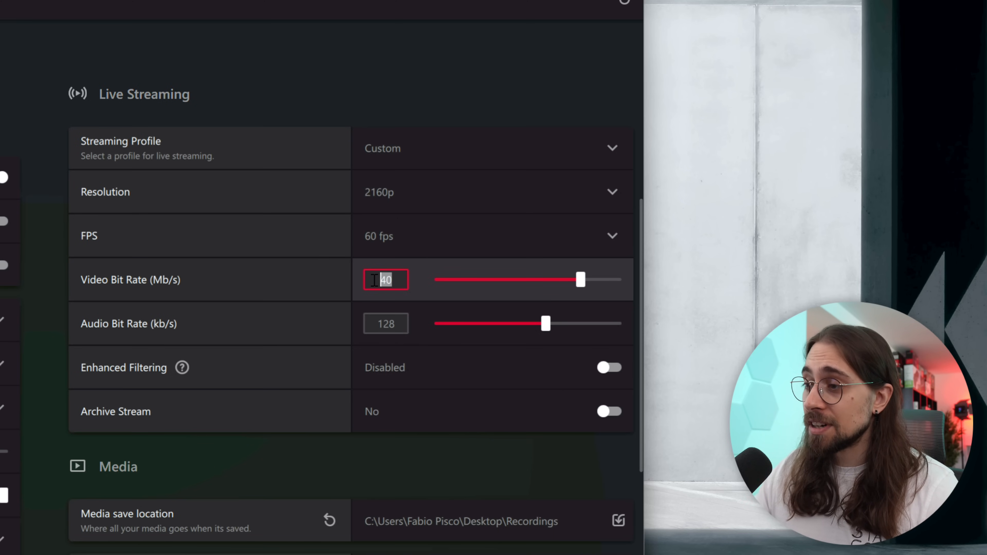
{"action": "type", "text": "30"}
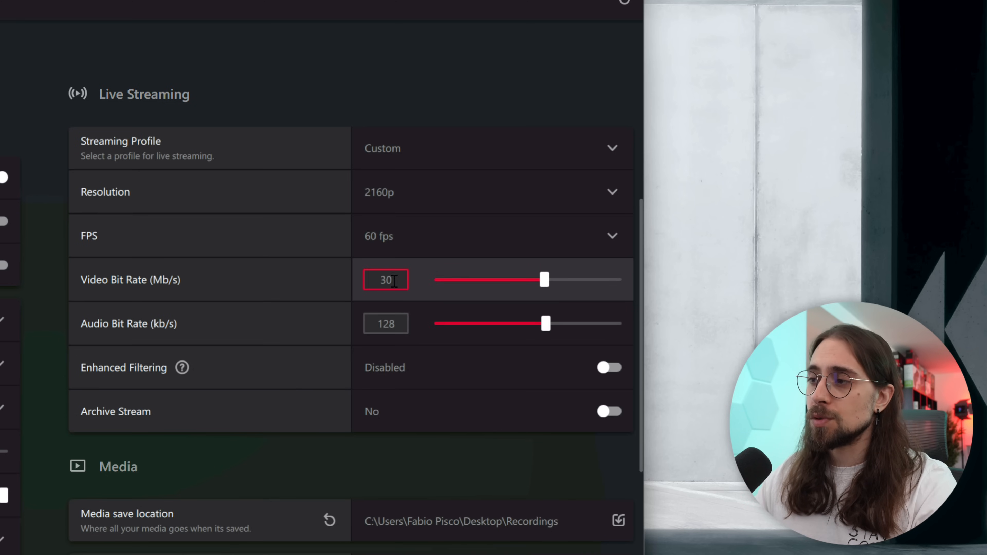
{"action": "left_click_drag", "start_coordinate": [394, 281], "coordinate": [377, 280]}
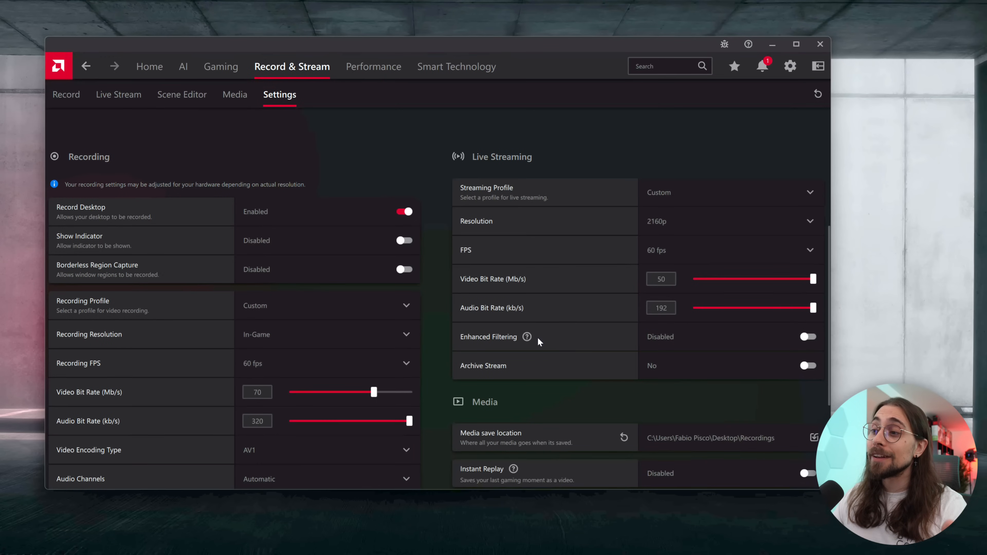
Check the Enhanced Filtering explanation and the Media options, and open the Live Stream page
{"action": "mouse_move", "coordinate": [526, 340]}
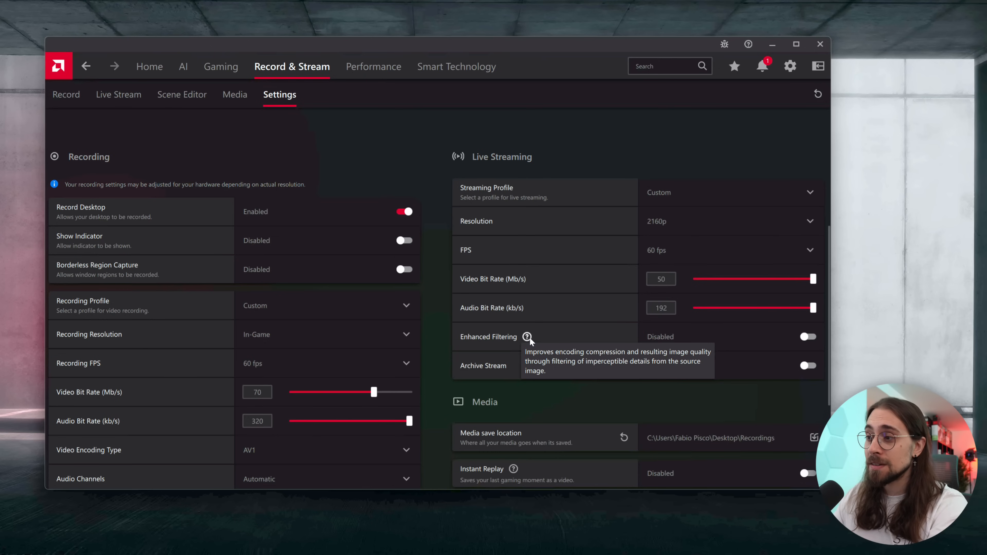
{"action": "scroll", "coordinate": [712, 269], "scroll_direction": "down", "scroll_amount": 4}
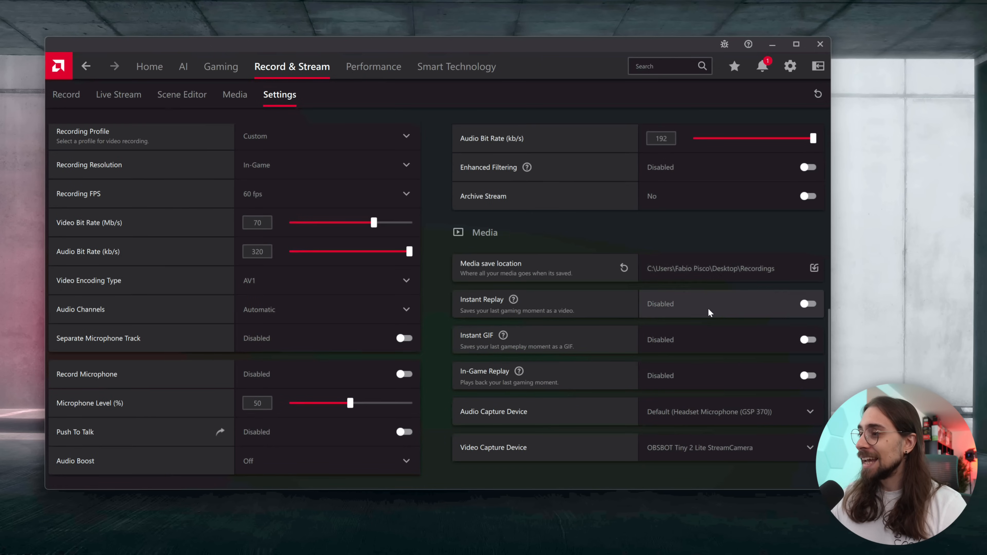
{"action": "scroll", "coordinate": [706, 309], "scroll_direction": "up", "scroll_amount": 5}
{"action": "scroll", "coordinate": [648, 310], "scroll_direction": "down", "scroll_amount": 4}
{"action": "scroll", "coordinate": [629, 311], "scroll_direction": "up", "scroll_amount": 1}
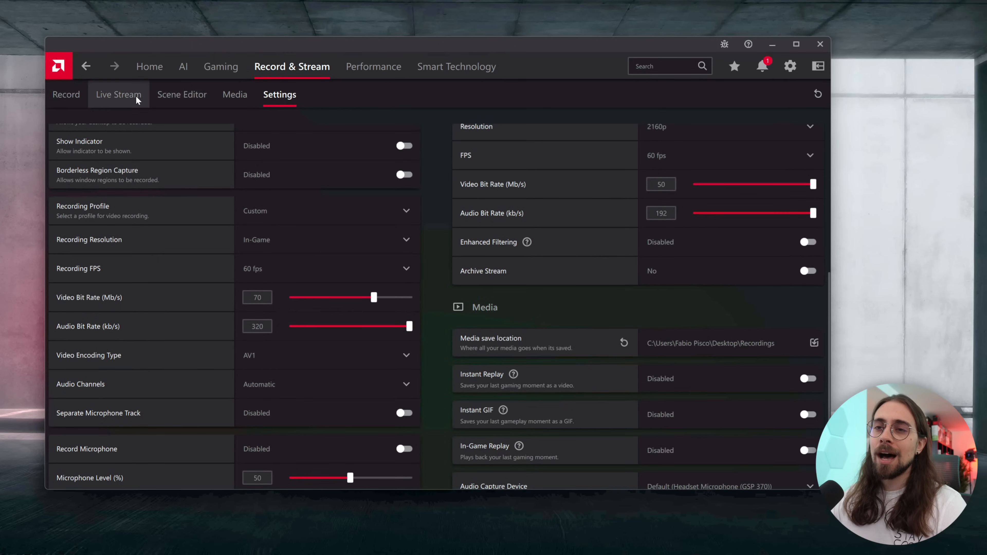
{"action": "left_click", "coordinate": [125, 96]}
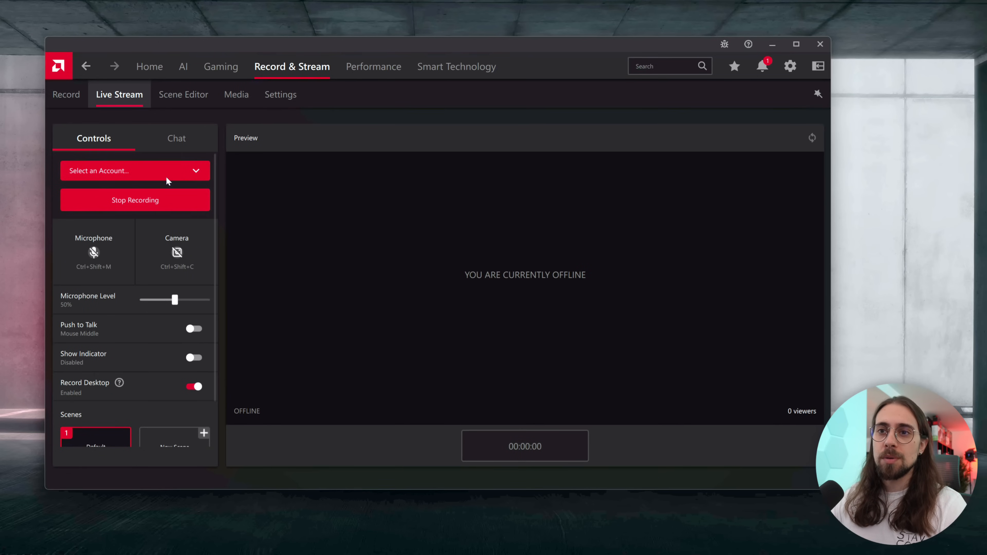
Open the Scene Editor and enlarge the Camera element in the Default scene
{"action": "left_click", "coordinate": [166, 175]}
{"action": "left_click", "coordinate": [166, 95]}
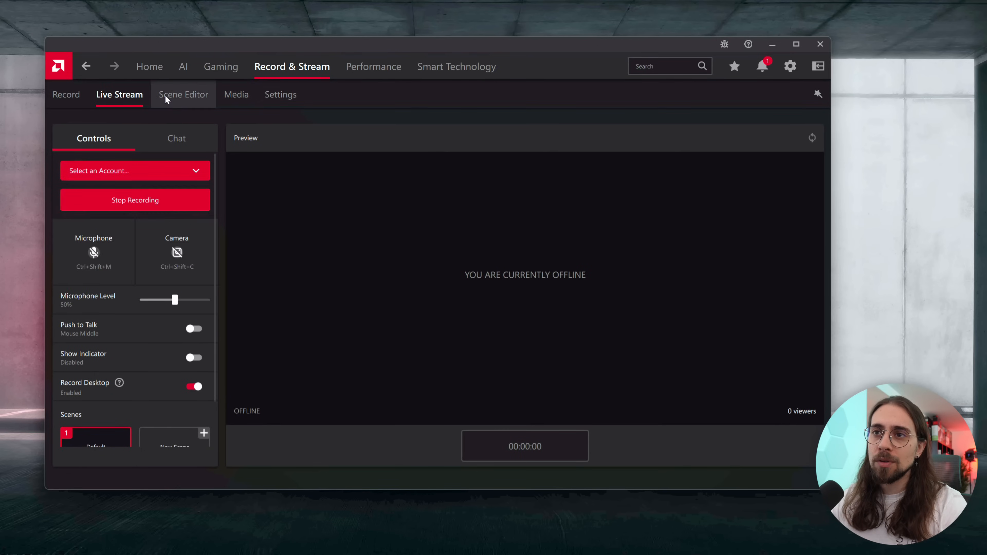
{"action": "left_click", "coordinate": [165, 95]}
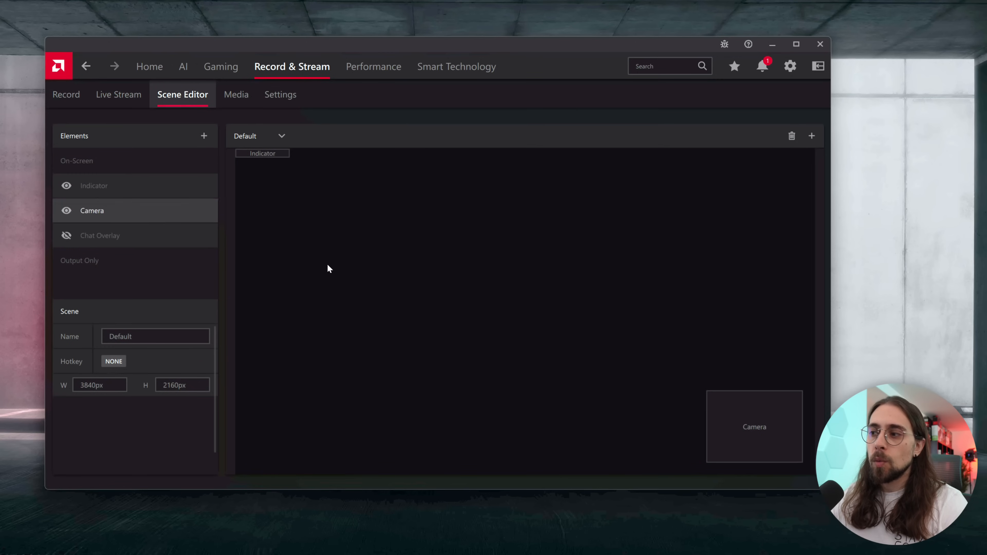
{"action": "left_click", "coordinate": [768, 419]}
{"action": "left_click_drag", "start_coordinate": [706, 392], "coordinate": [638, 351]}
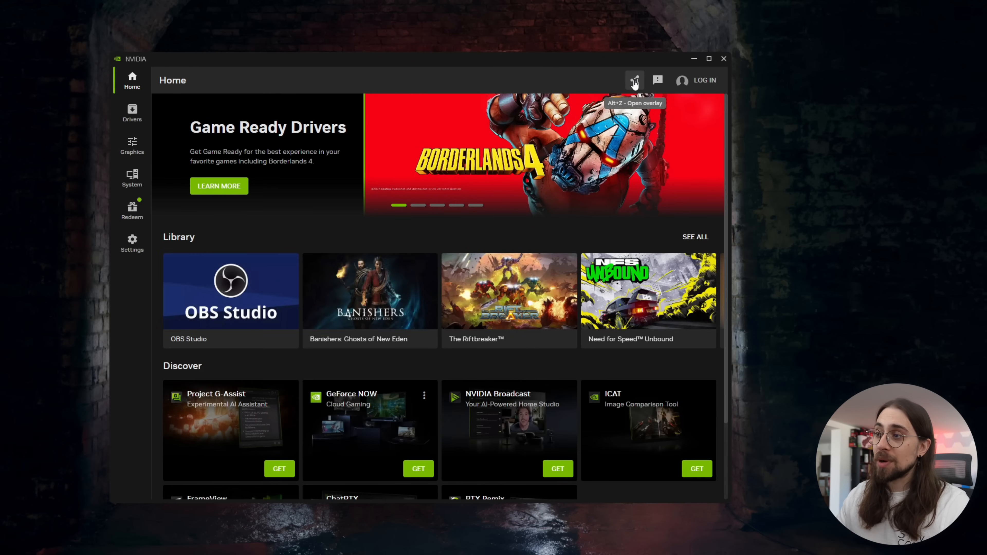
Switch to the NVIDIA App, open its in-game overlay, and set the heads up display's statistics overlay to Upper center
{"action": "left_click", "coordinate": [634, 81]}
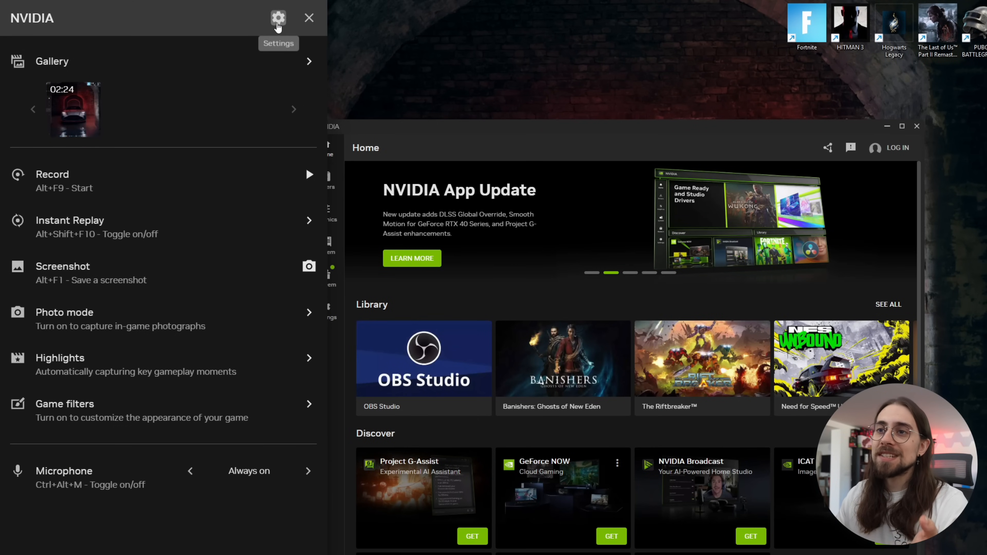
{"action": "left_click", "coordinate": [278, 18]}
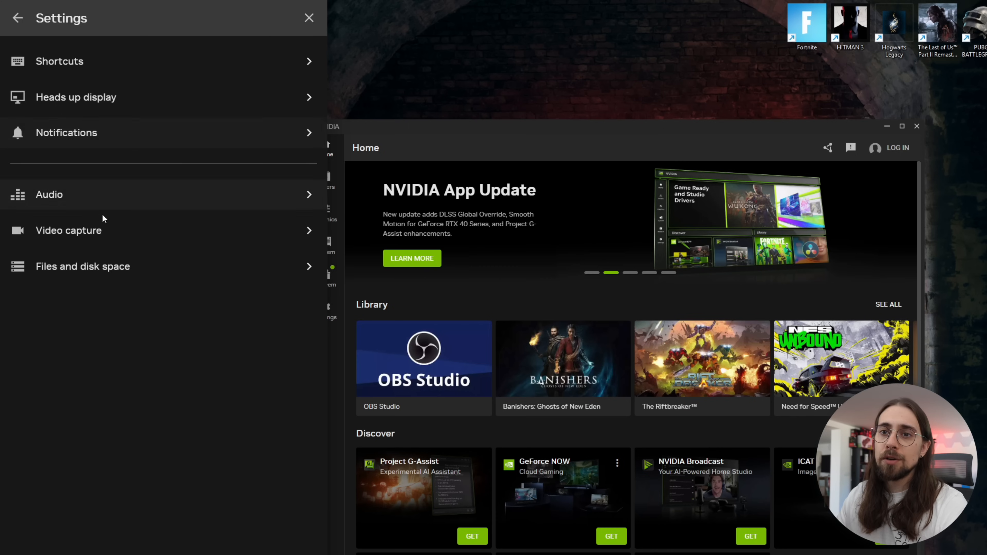
{"action": "left_click", "coordinate": [125, 101]}
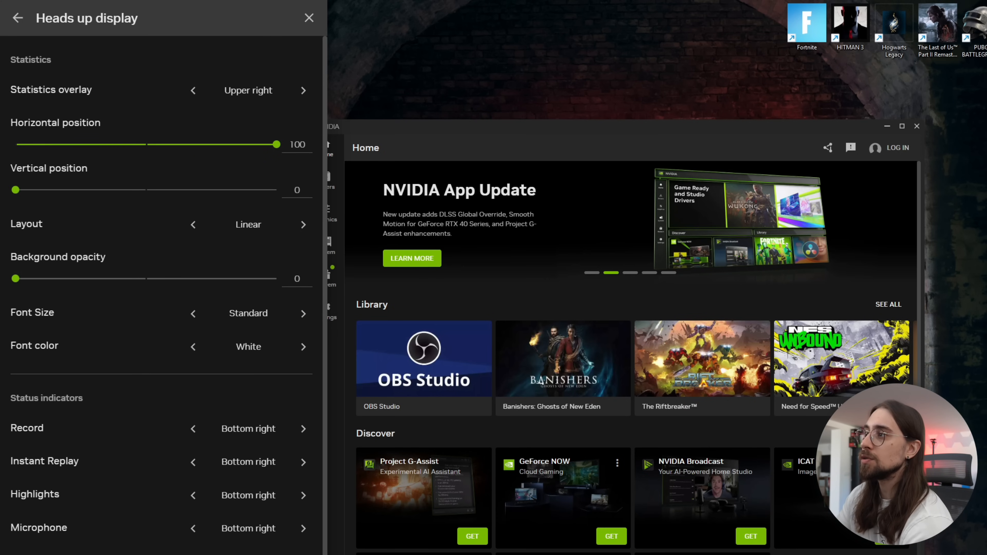
{"action": "left_click", "coordinate": [193, 91]}
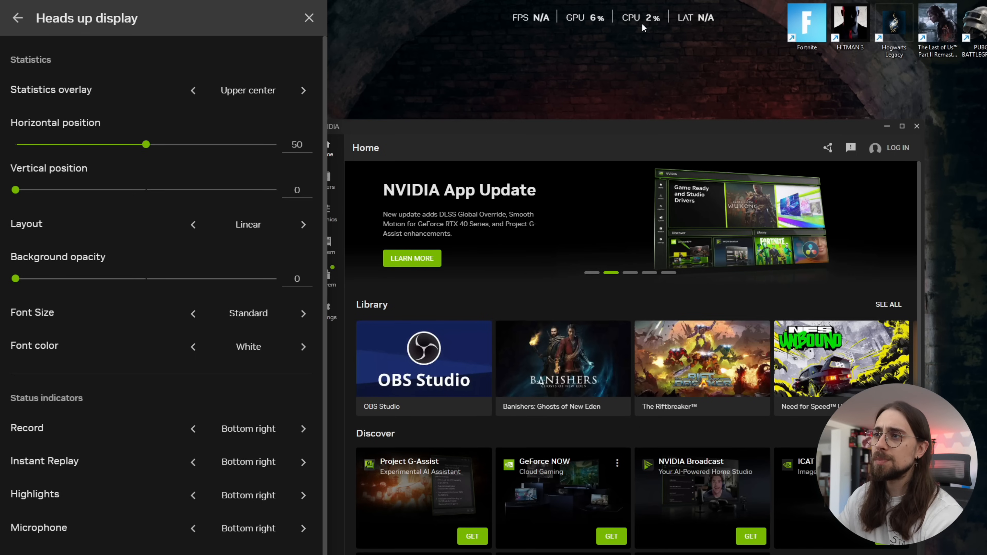
{"action": "left_click", "coordinate": [16, 20]}
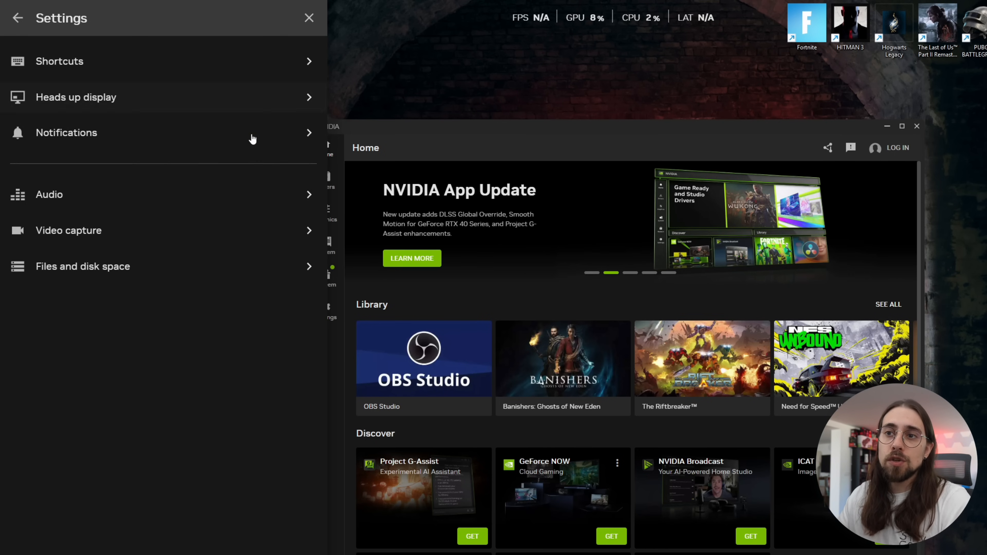
{"action": "left_click", "coordinate": [17, 17]}
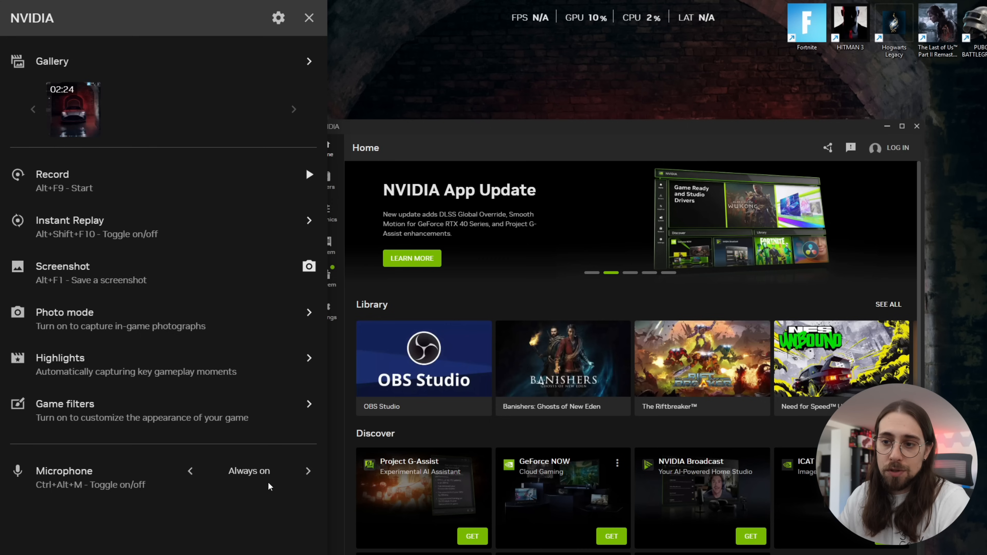
Turn off the statistics in the heads up display and open the overlay's Video capture settings
{"action": "left_click", "coordinate": [282, 509]}
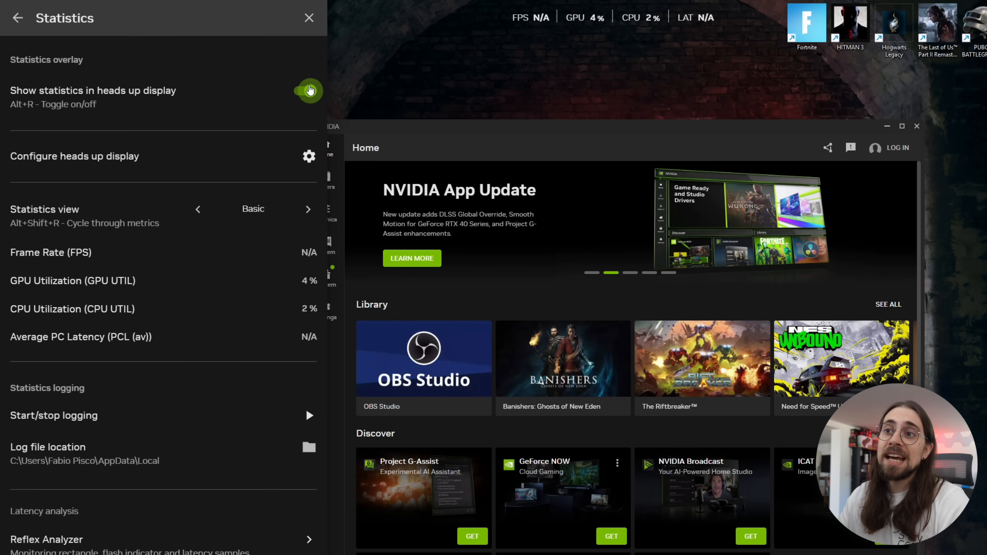
{"action": "left_click", "coordinate": [307, 88]}
{"action": "left_click", "coordinate": [10, 18]}
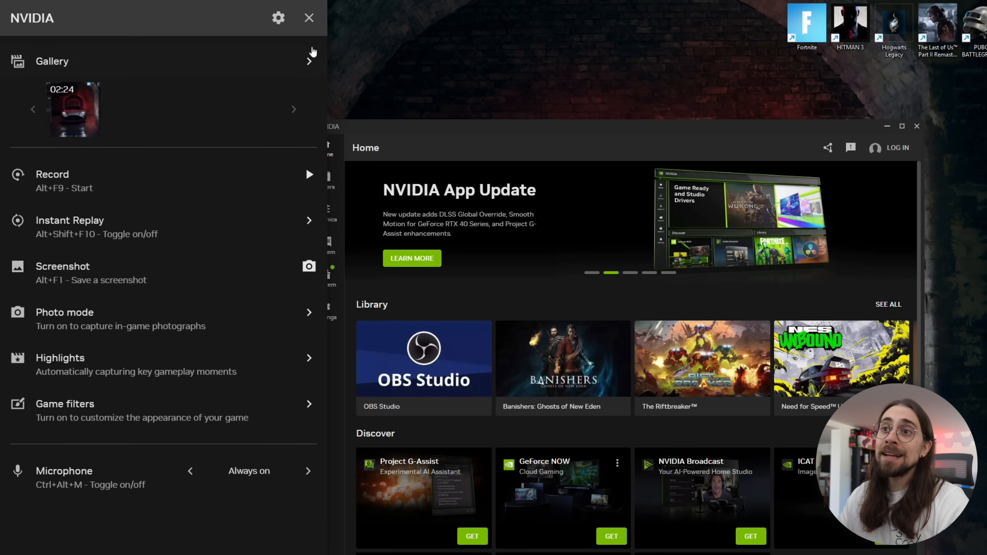
{"action": "left_click", "coordinate": [275, 18]}
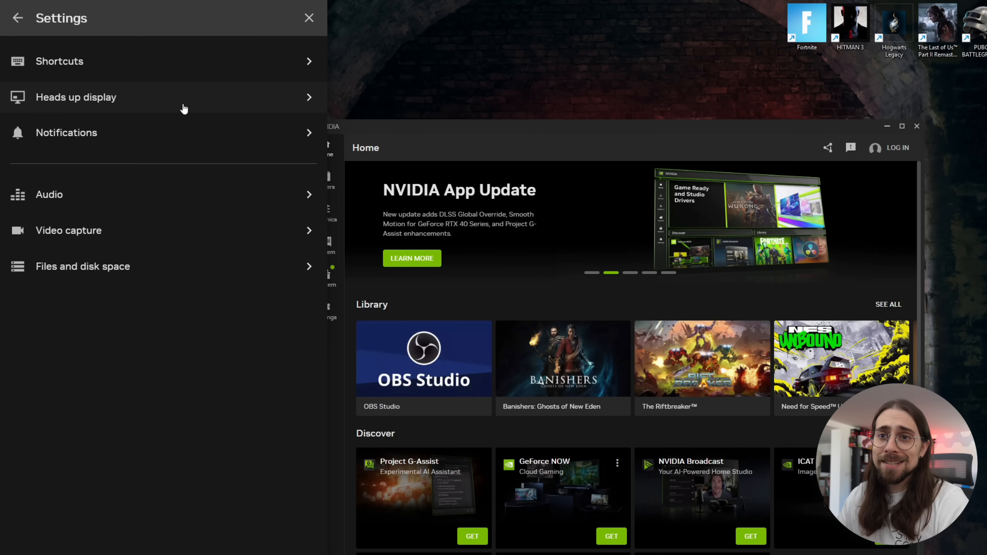
{"action": "left_click", "coordinate": [144, 239]}
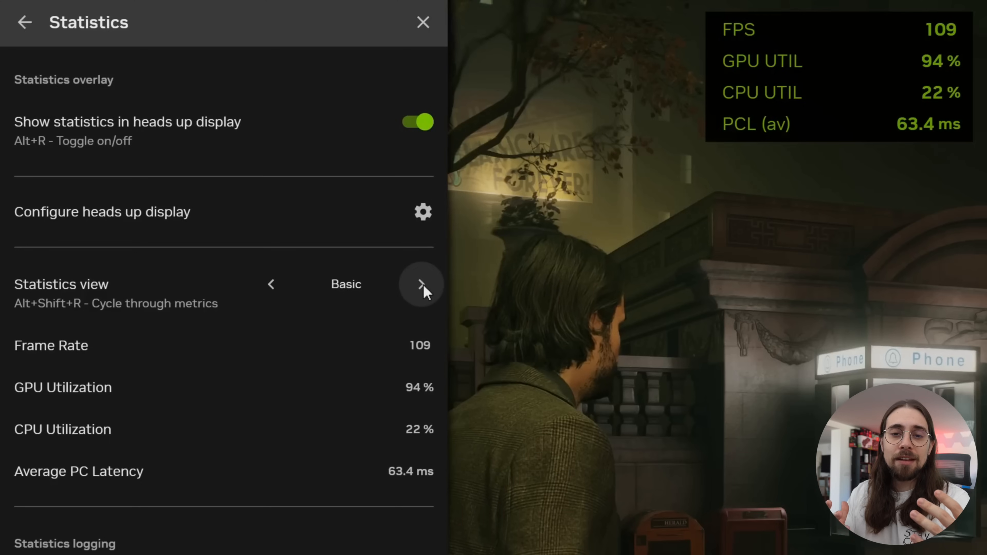
Set the Statistics view of the in-game overlay to Advanced
{"action": "left_click", "coordinate": [251, 167]}
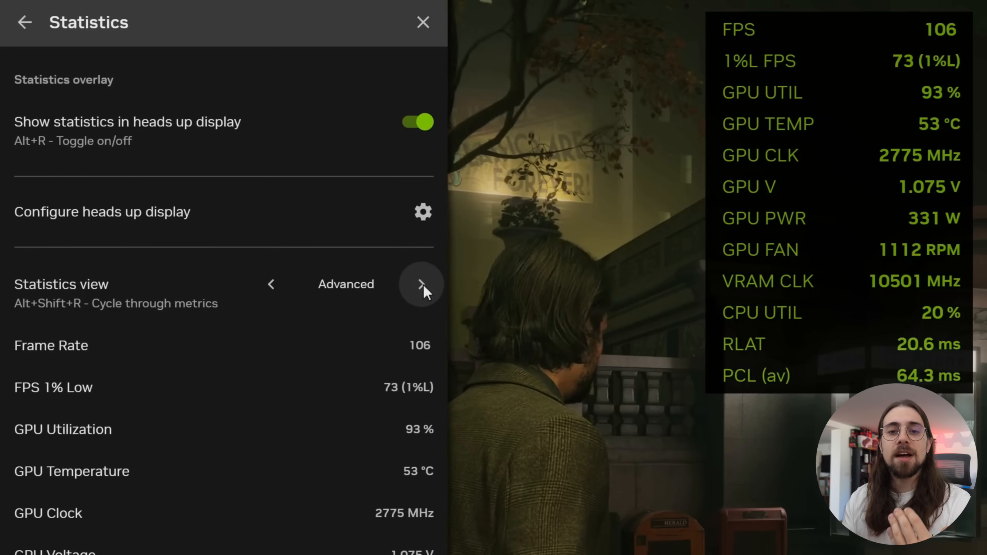
{"action": "left_click", "coordinate": [423, 284]}
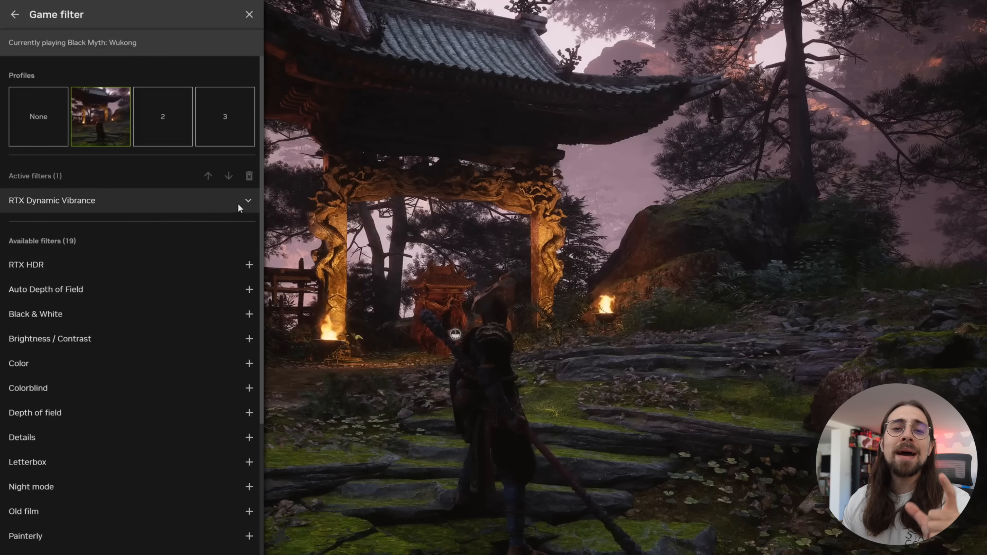
Expand the active RTX Dynamic Vibrance game filter for Black Myth: Wukong and raise its two slider values
{"action": "left_click", "coordinate": [246, 199]}
{"action": "left_click_drag", "start_coordinate": [23, 244], "coordinate": [56, 244]}
{"action": "left_click_drag", "start_coordinate": [14, 282], "coordinate": [236, 274]}
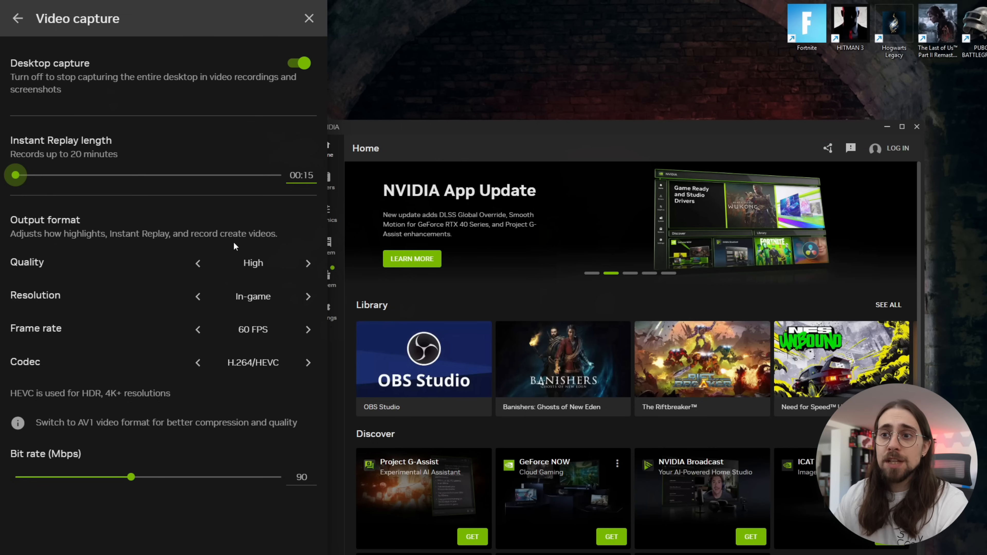
Try the Low, Medium and High video capture quality presets, and set Quality to Custom
{"action": "left_click", "coordinate": [210, 268]}
{"action": "left_click", "coordinate": [210, 269]}
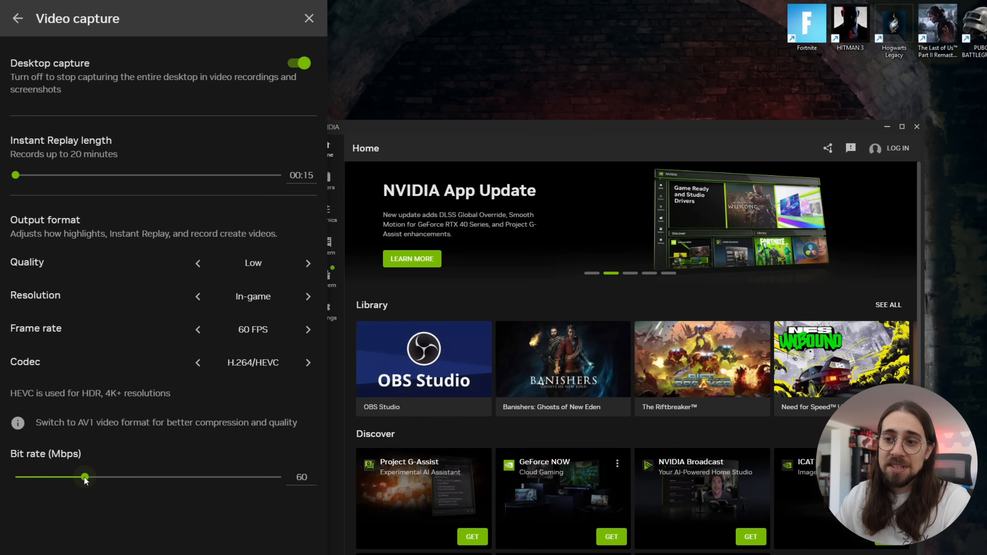
{"action": "left_click", "coordinate": [307, 264]}
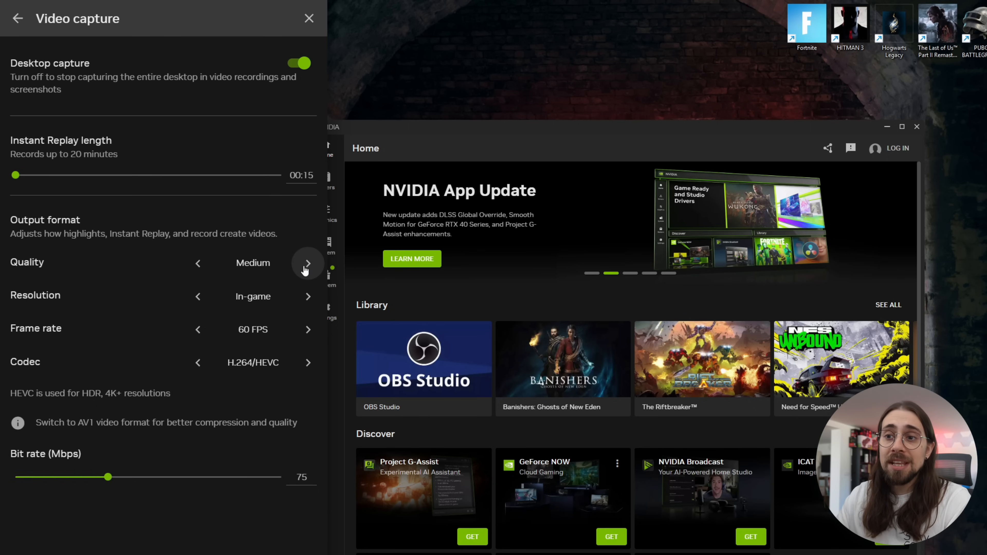
{"action": "left_click", "coordinate": [307, 264]}
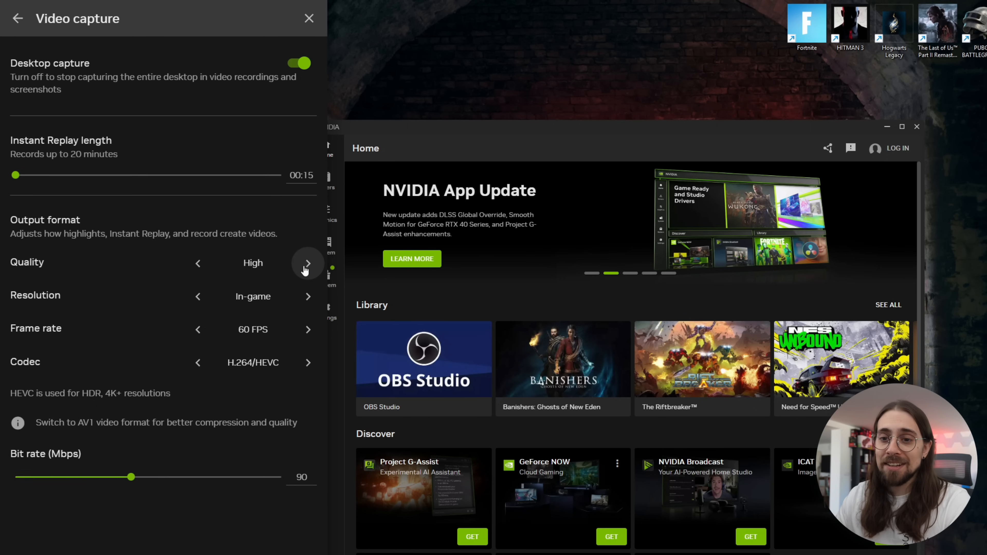
{"action": "left_click", "coordinate": [307, 265]}
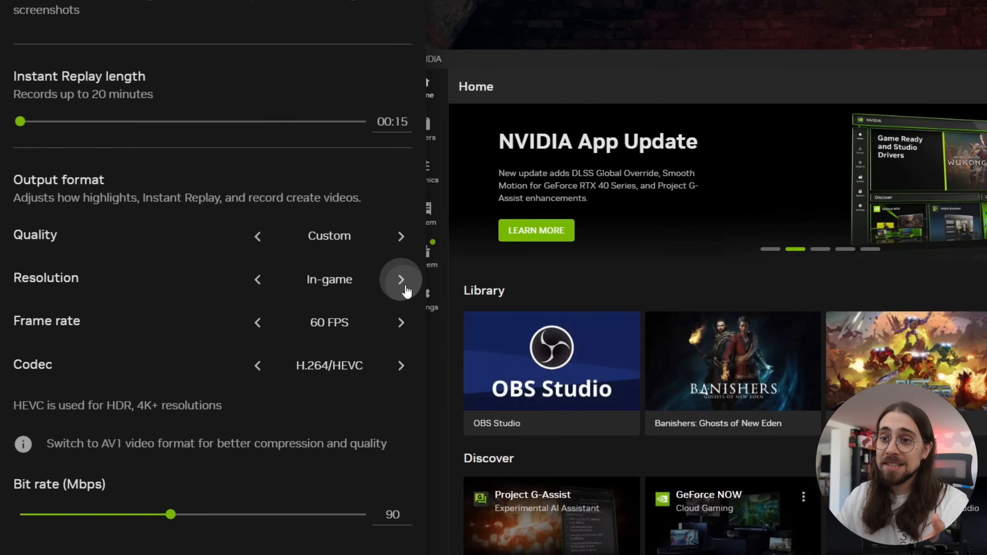
Try recording resolutions from 360p up to 1440p HD, and return the resolution to In-game
{"action": "left_click", "coordinate": [309, 297]}
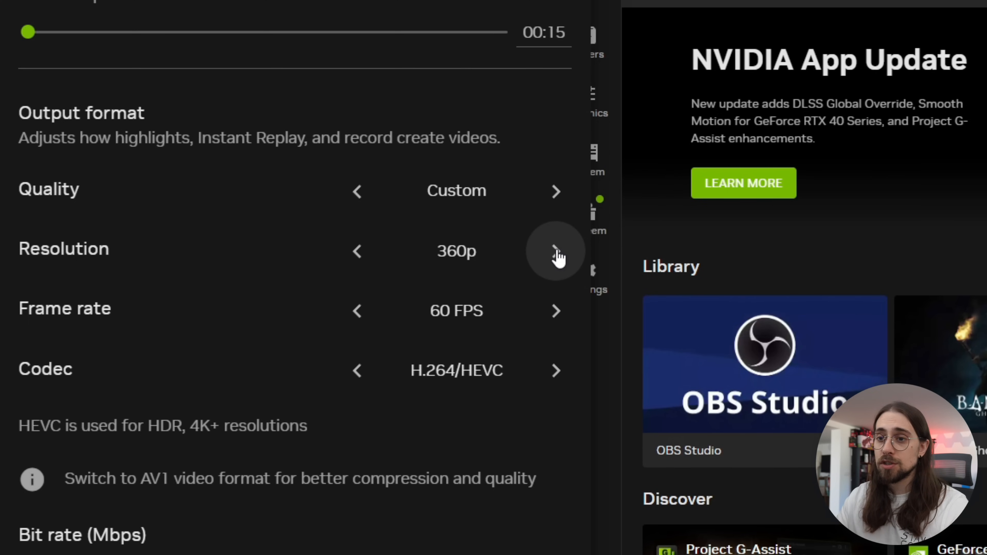
{"action": "left_click", "coordinate": [557, 252]}
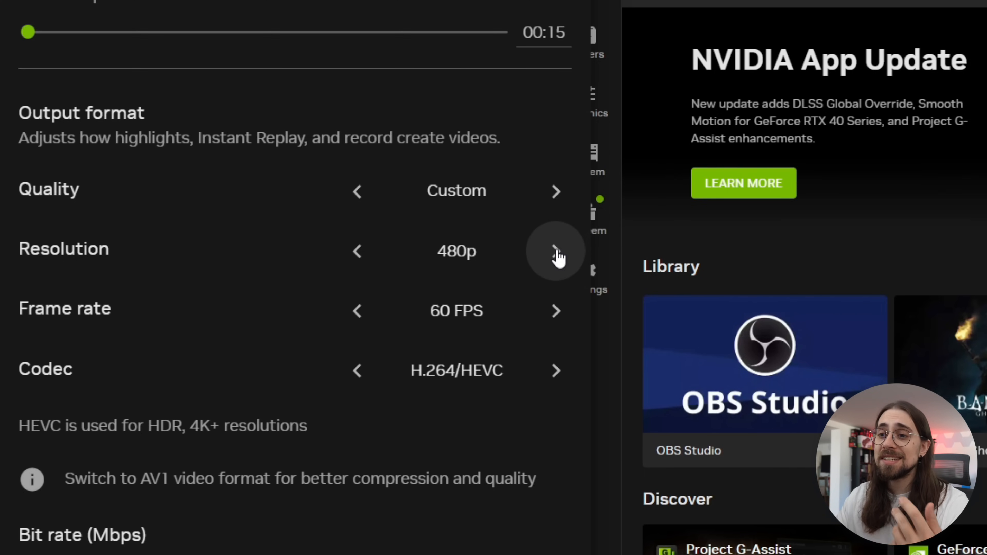
{"action": "left_click", "coordinate": [556, 252]}
{"action": "left_click", "coordinate": [556, 252]}
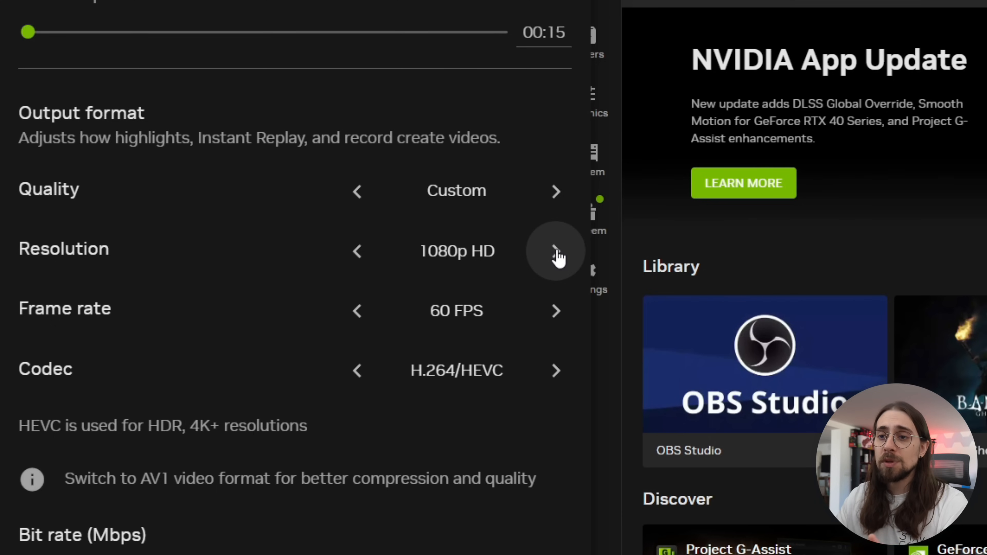
{"action": "left_click", "coordinate": [557, 253]}
{"action": "left_click", "coordinate": [558, 254]}
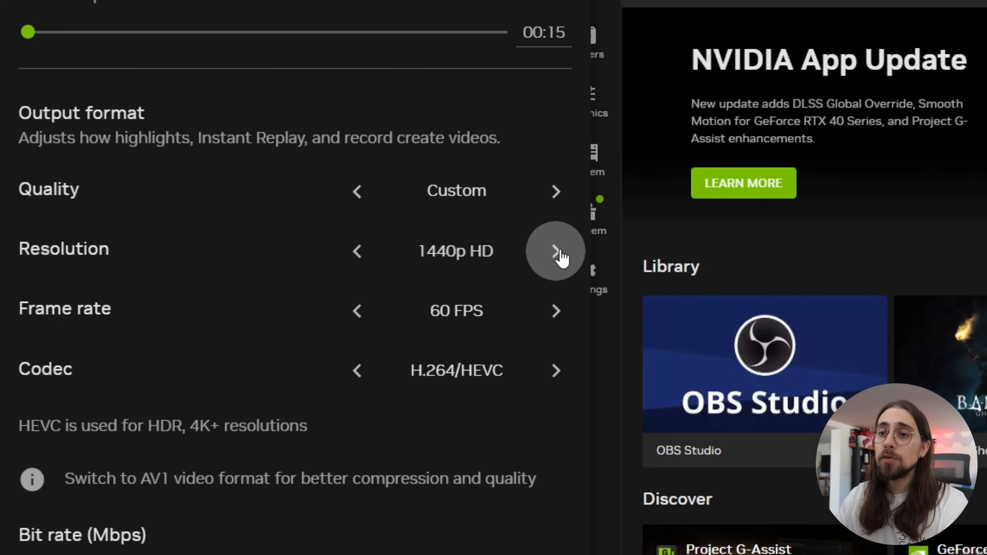
{"action": "left_click", "coordinate": [558, 252]}
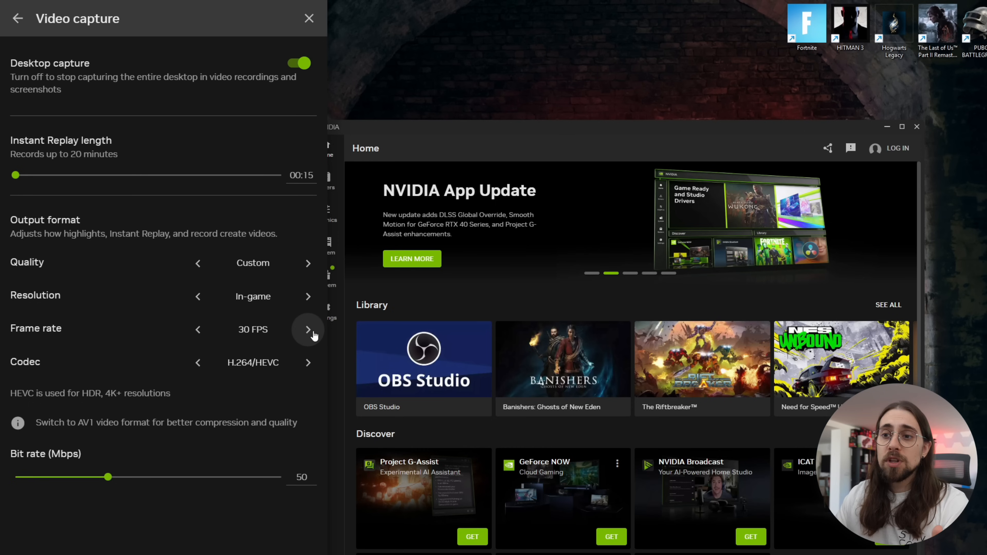
Set the recording frame rate to 120 FPS and change the codec from H.264/HEVC to the next available option
{"action": "left_click", "coordinate": [309, 330]}
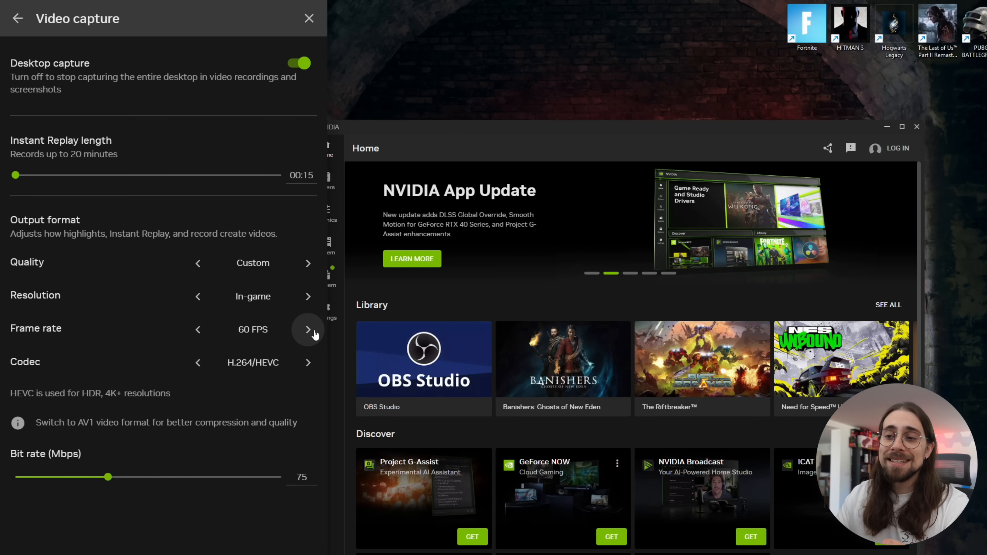
{"action": "left_click", "coordinate": [316, 331]}
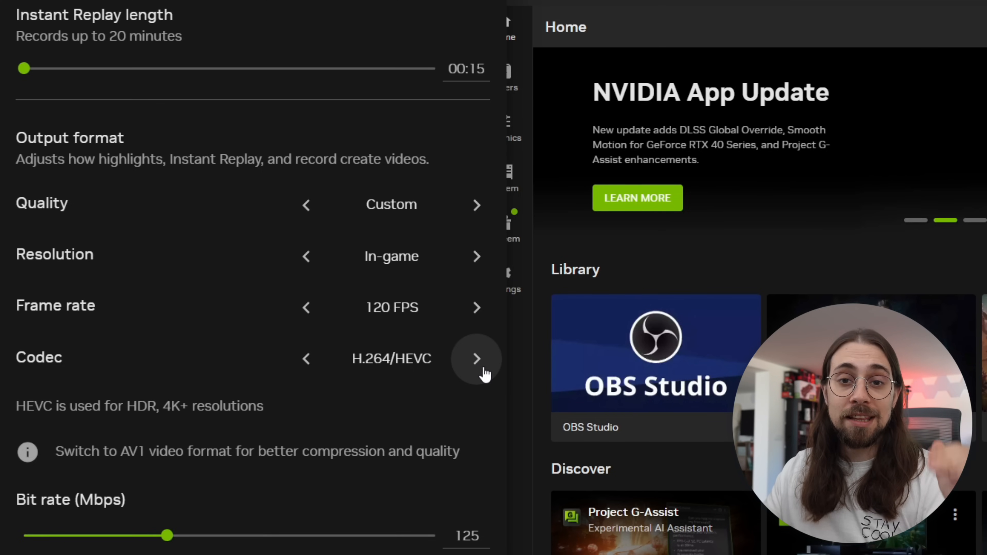
{"action": "left_click", "coordinate": [477, 359]}
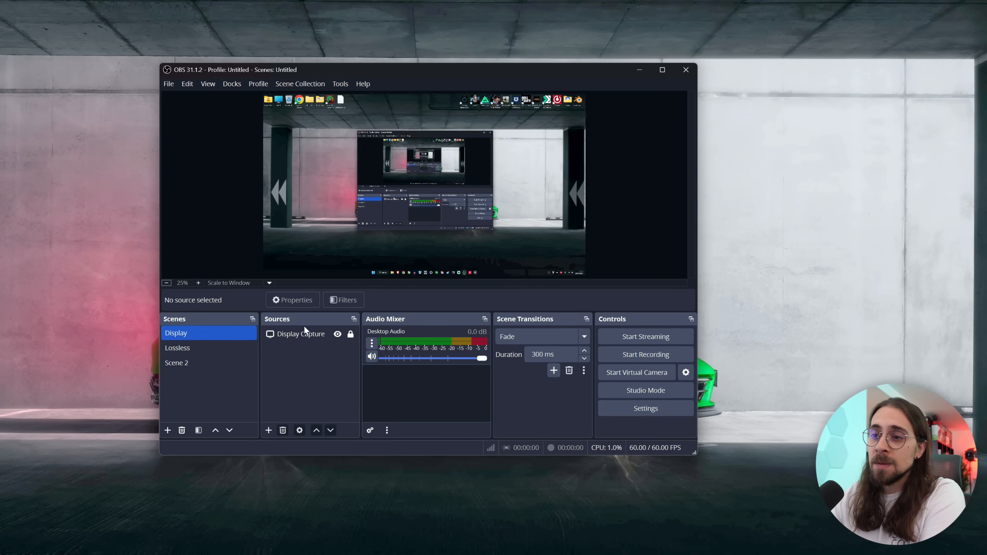
Switch to OBS, add a Video Capture Device source to the Display scene, and shrink the webcam image in the preview
{"action": "left_click", "coordinate": [268, 430]}
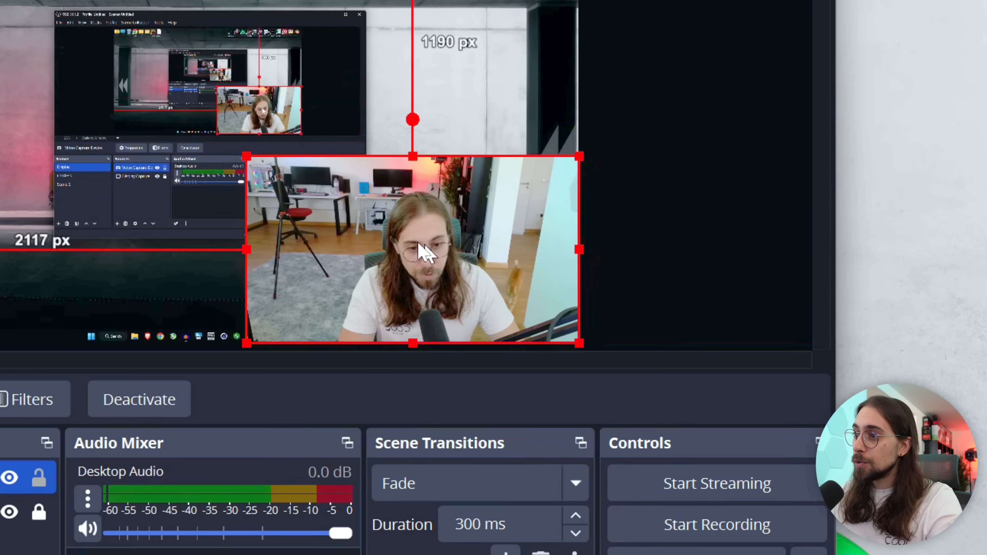
{"action": "left_click_drag", "start_coordinate": [246, 148], "coordinate": [334, 196]}
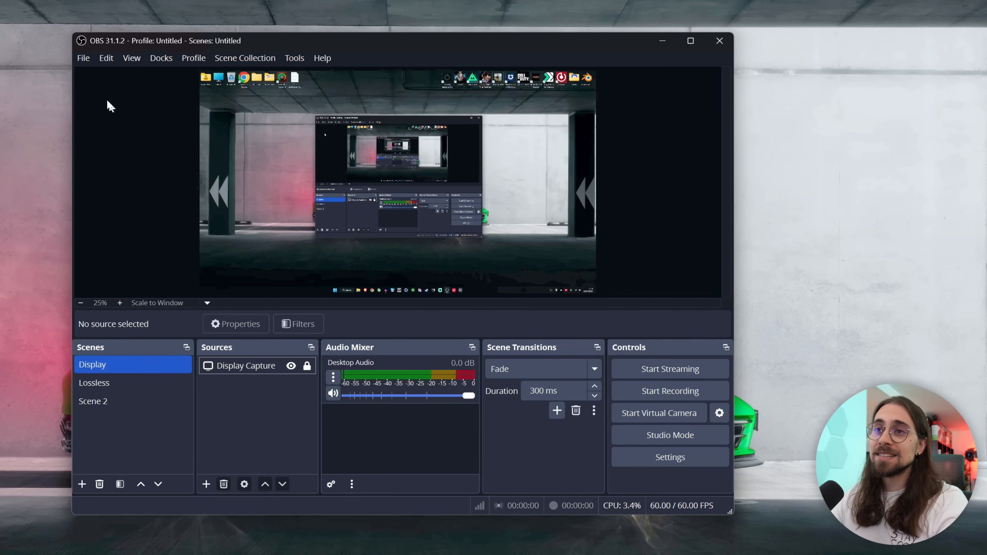
Open the Video settings and check the Output (Scaled) Resolution
{"action": "left_click", "coordinate": [86, 59]}
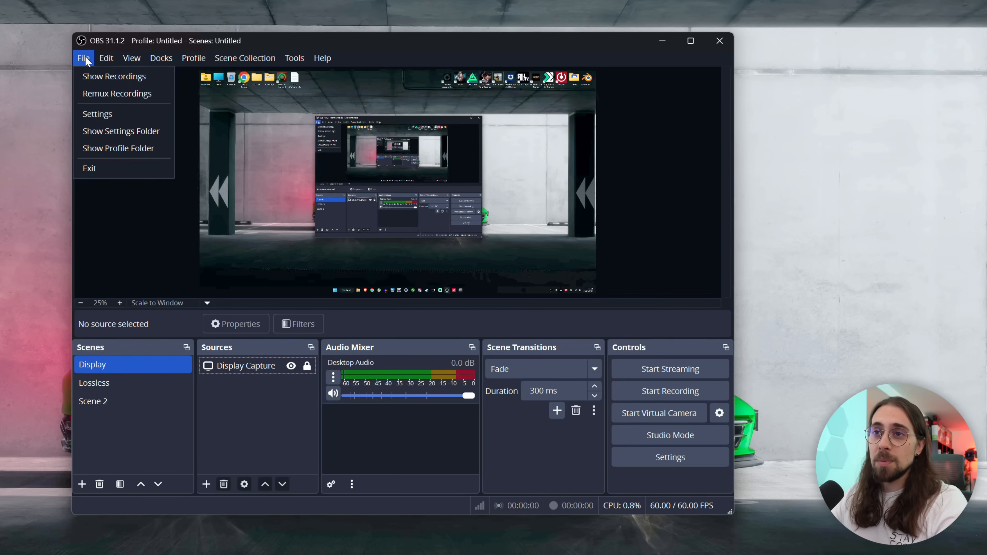
{"action": "left_click", "coordinate": [105, 113]}
{"action": "left_click", "coordinate": [155, 177]}
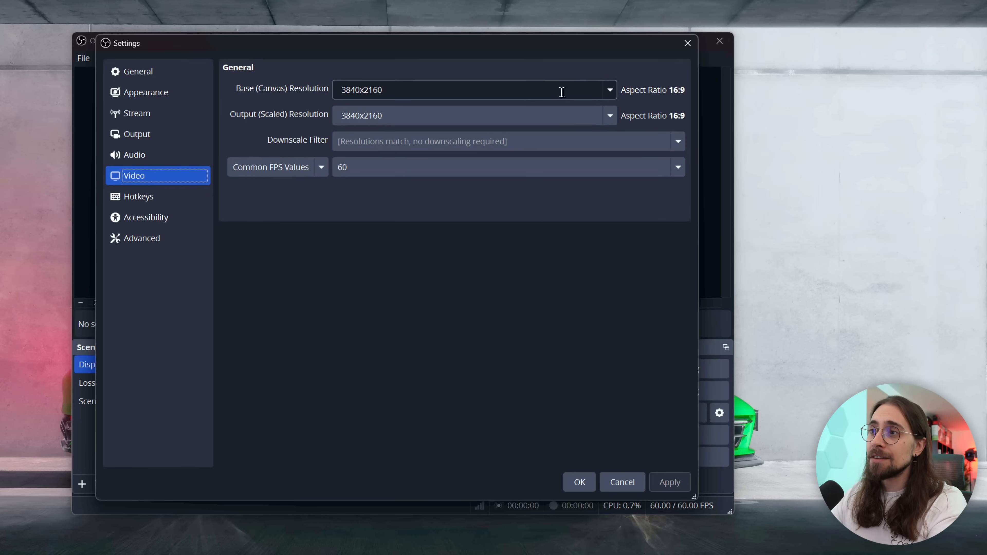
{"action": "left_click", "coordinate": [598, 123]}
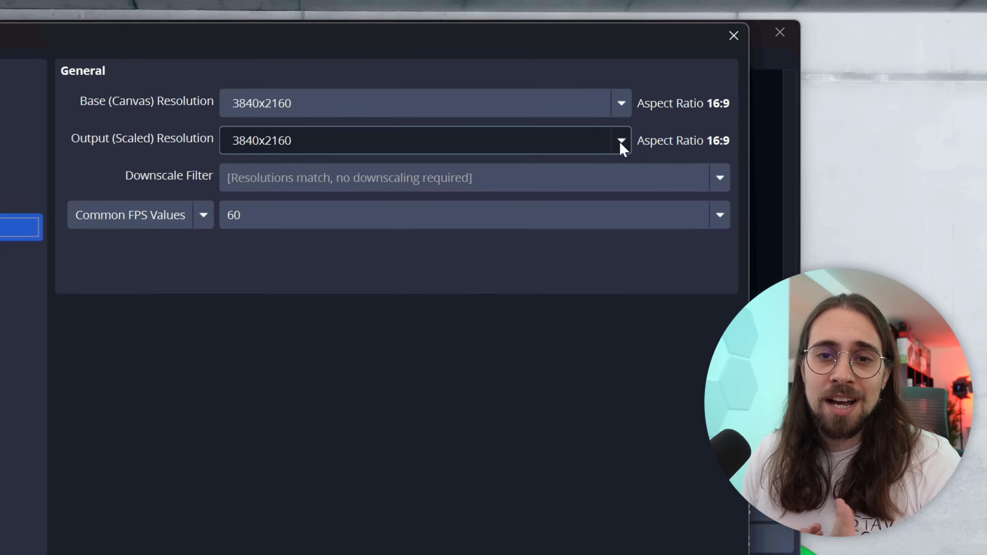
Review the Base (Canvas) Resolution options and keep 3840x2160 selected
{"action": "left_click", "coordinate": [621, 103]}
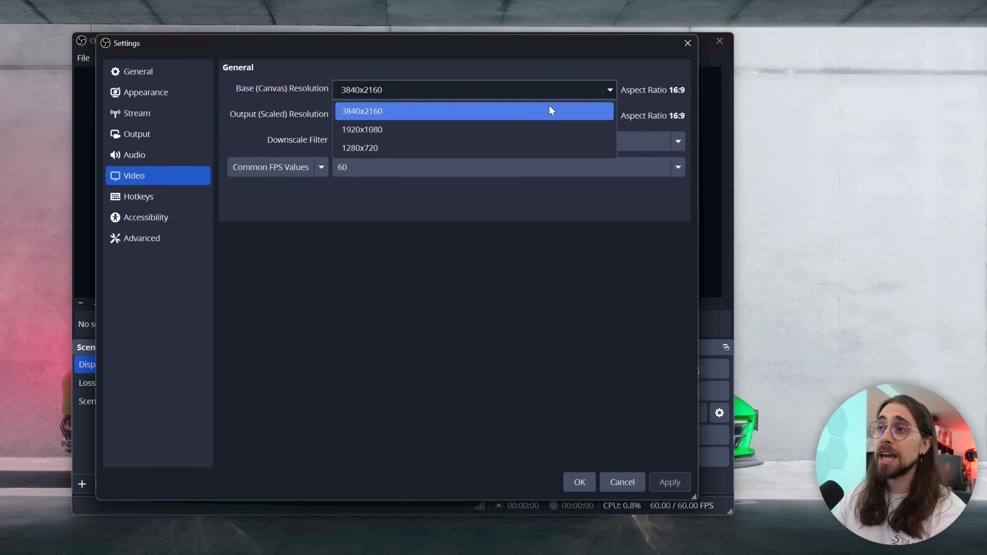
{"action": "left_click", "coordinate": [540, 111]}
{"action": "left_click", "coordinate": [609, 85]}
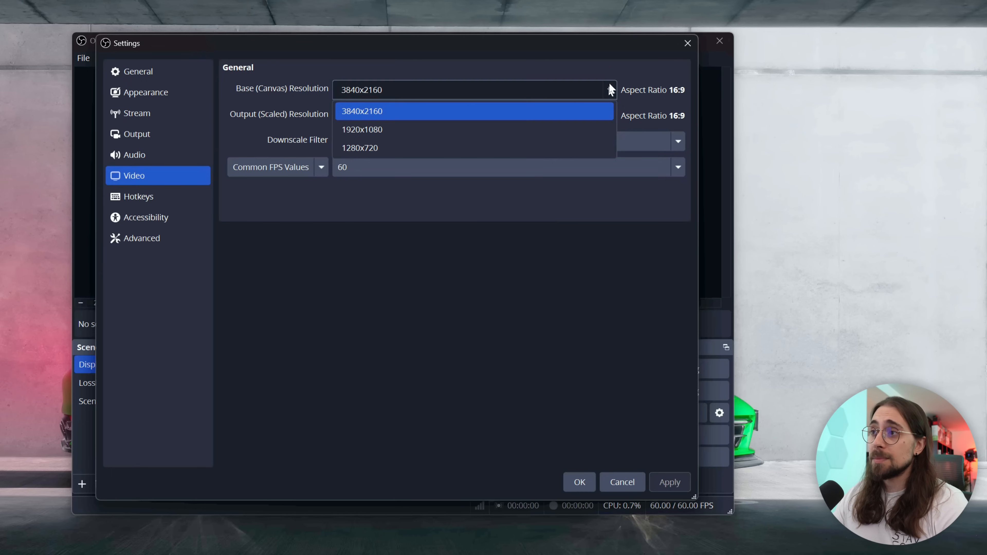
{"action": "left_click", "coordinate": [609, 84]}
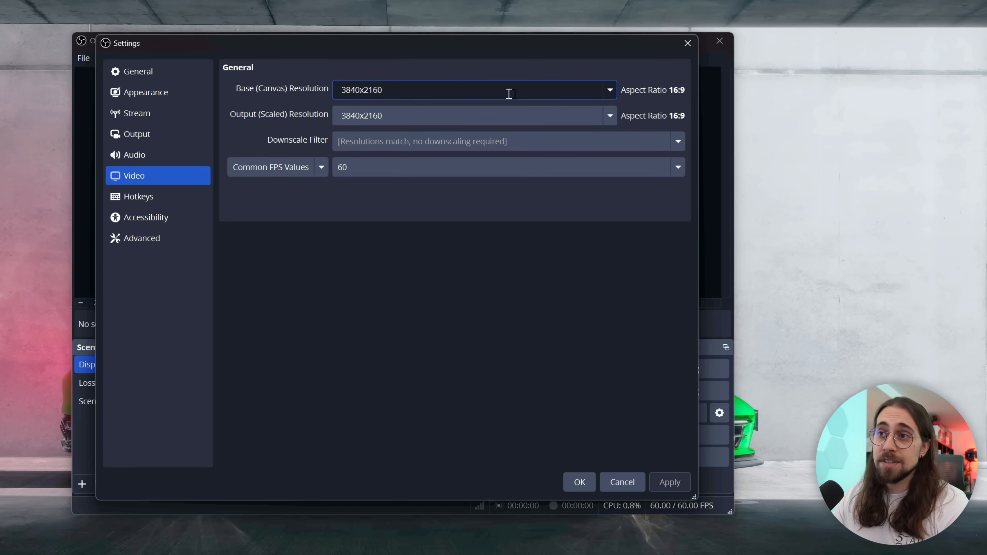
Try an Output (Scaled) Resolution of 1920x1080, and return it to 3840x2160
{"action": "left_click", "coordinate": [610, 116]}
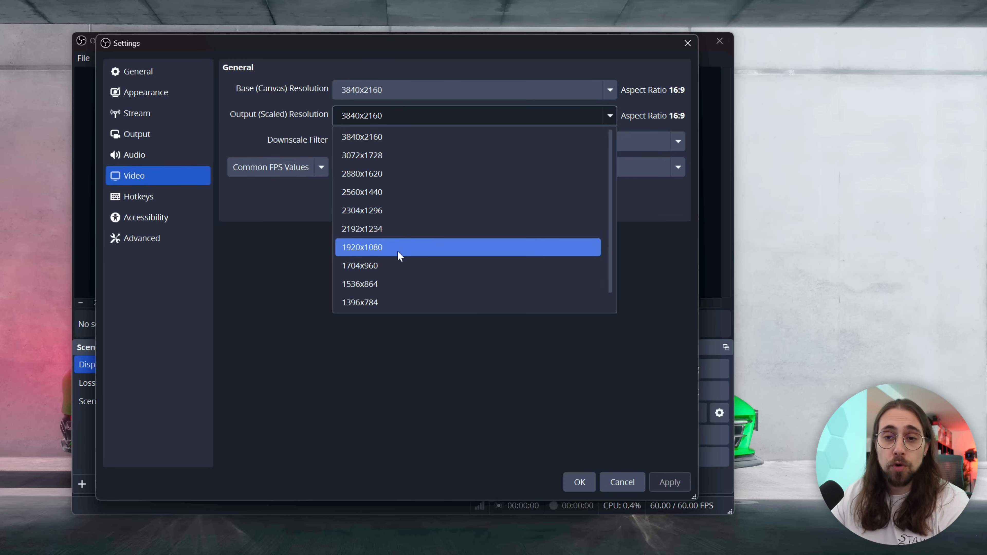
{"action": "left_click", "coordinate": [398, 255]}
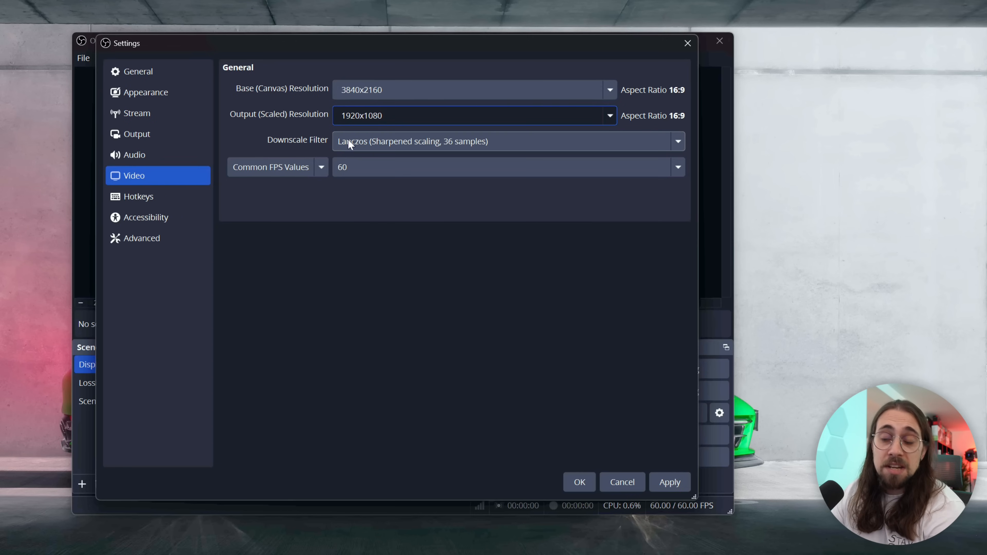
{"action": "left_click", "coordinate": [608, 119]}
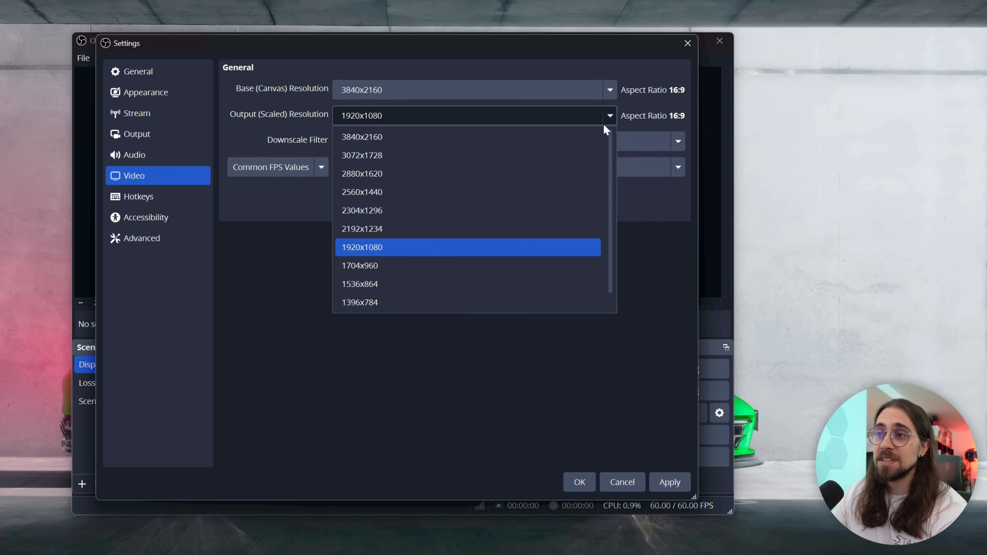
{"action": "left_click", "coordinate": [464, 137]}
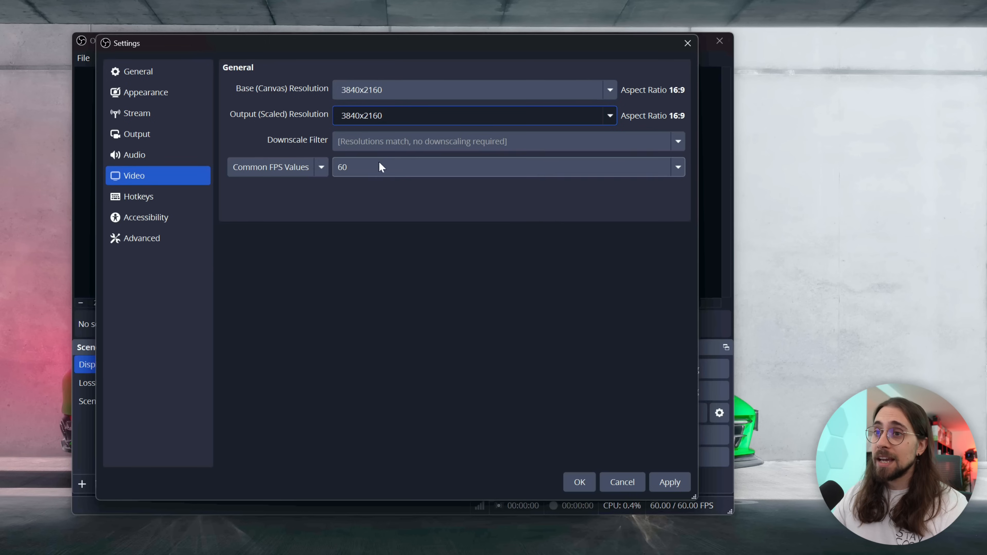
Review the Common FPS Values and keep 60 selected
{"action": "mouse_move", "coordinate": [393, 45]}
{"action": "left_mouse_down"}
{"action": "mouse_move", "coordinate": [406, 40]}
{"action": "mouse_move", "coordinate": [402, 47]}
{"action": "left_mouse_up"}
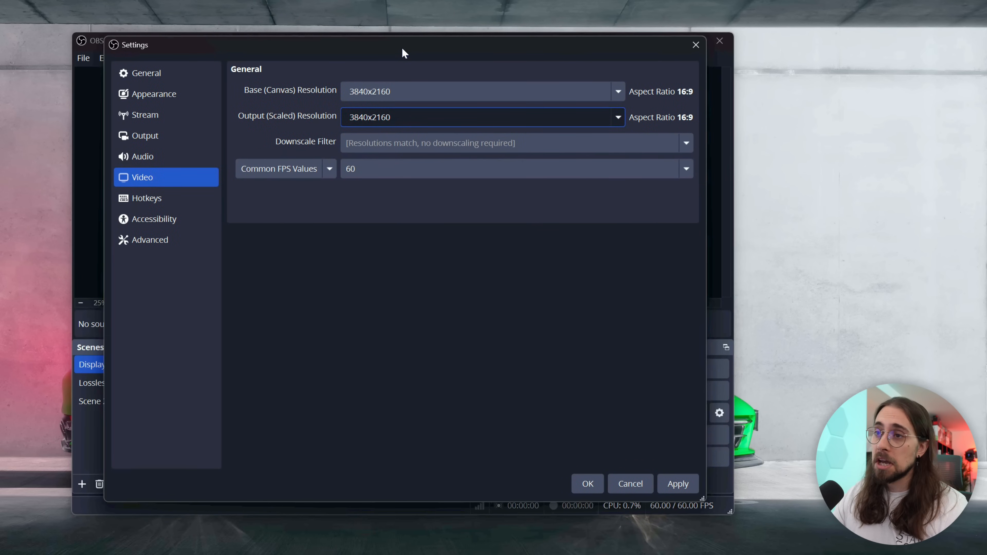
{"action": "left_click", "coordinate": [393, 167]}
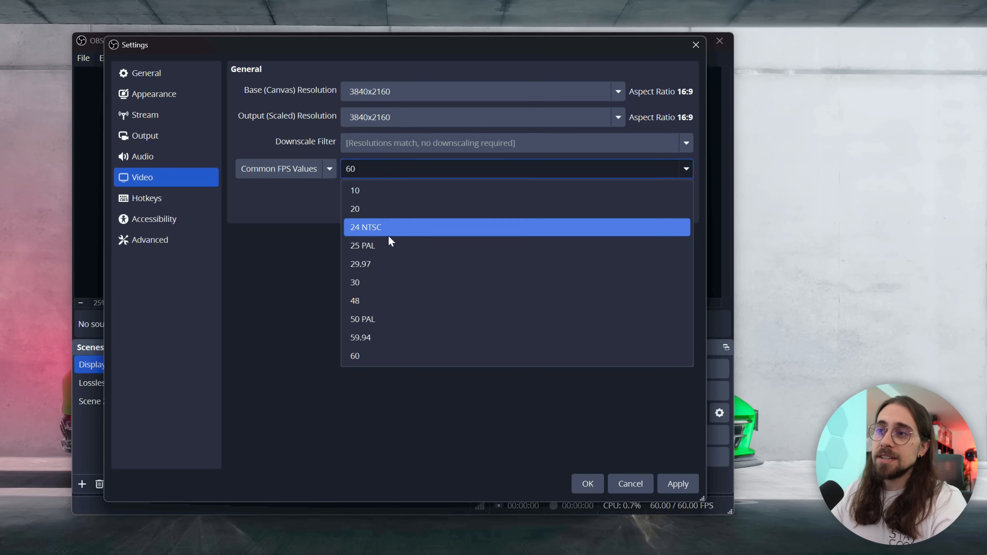
{"action": "left_click", "coordinate": [389, 356]}
Try switching the frame rate mode to Integer FPS Value and entering 120
{"action": "left_click", "coordinate": [325, 170]}
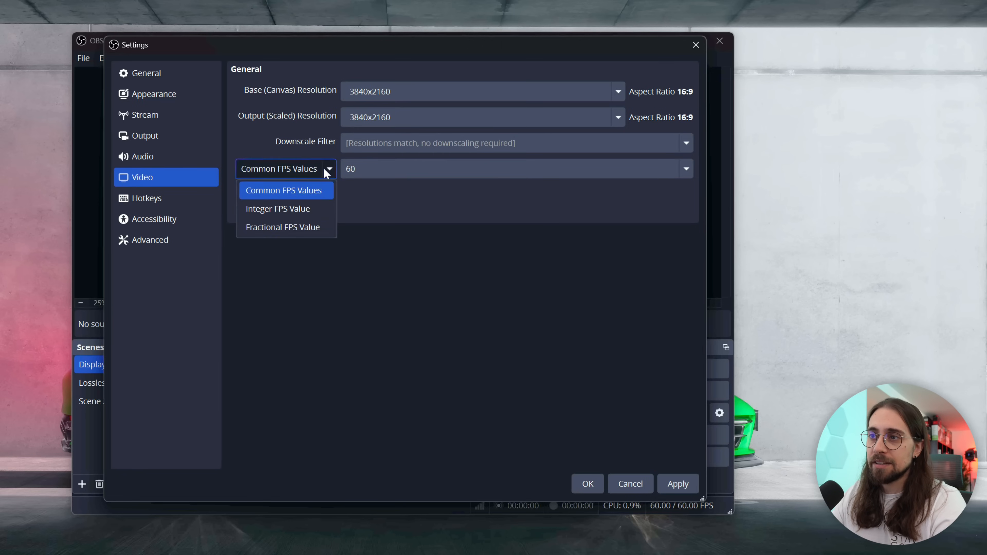
{"action": "left_click", "coordinate": [323, 209]}
{"action": "key", "text": "Tab"}
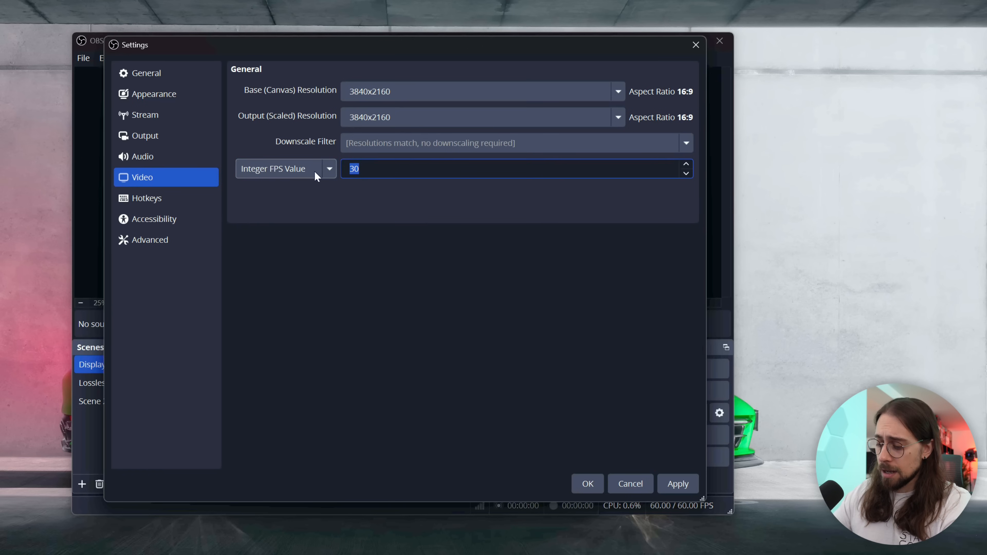
{"action": "type", "text": "120"}
{"action": "key", "text": "Return"}
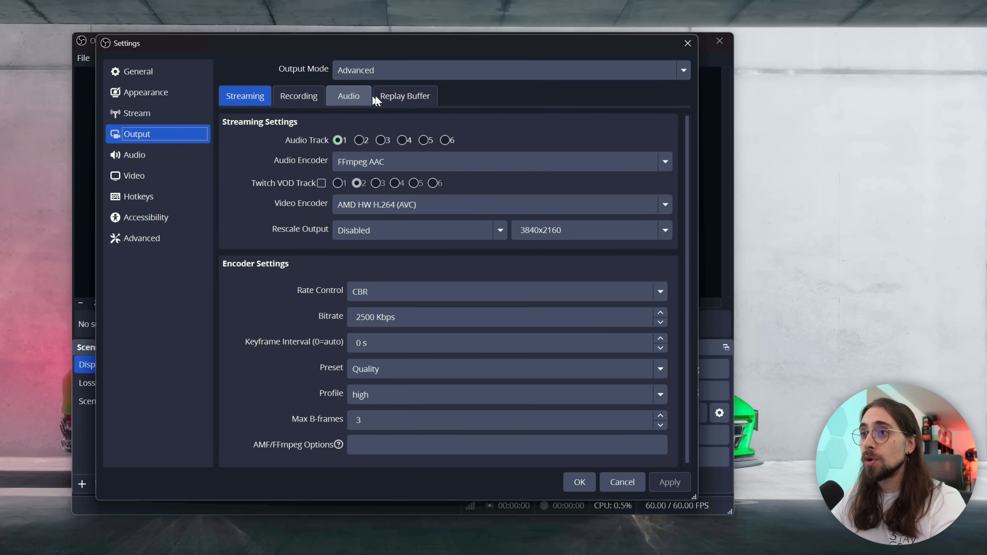
Open the Recording output settings and examine the available recording formats, keeping Matroska Video (.mkv)
{"action": "left_click", "coordinate": [301, 102]}
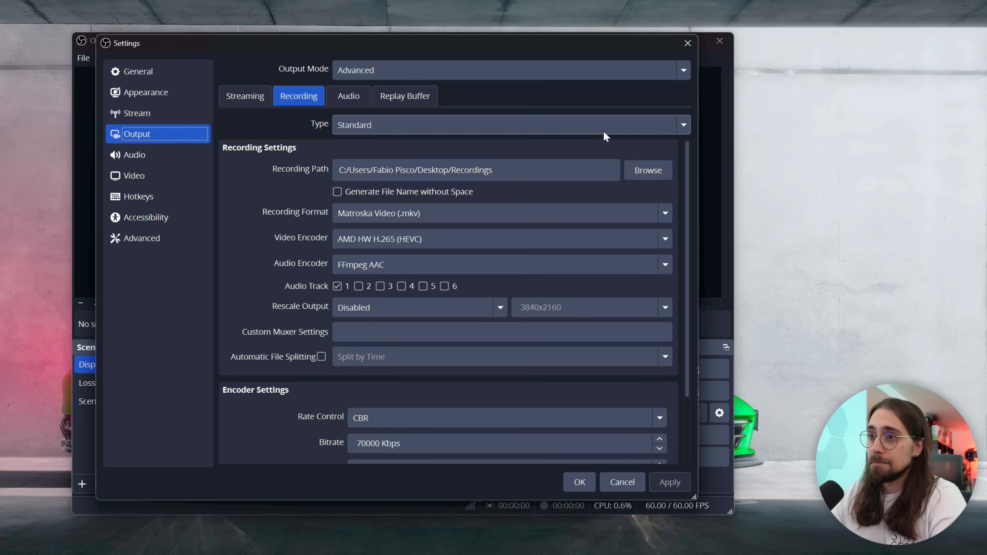
{"action": "scroll", "coordinate": [422, 197], "scroll_direction": "down", "scroll_amount": 1}
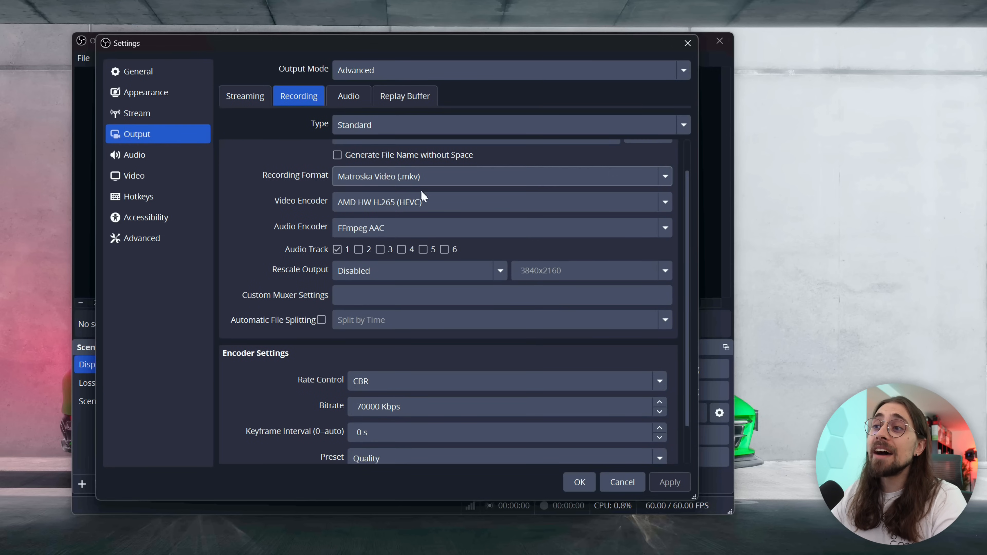
{"action": "left_click", "coordinate": [430, 183]}
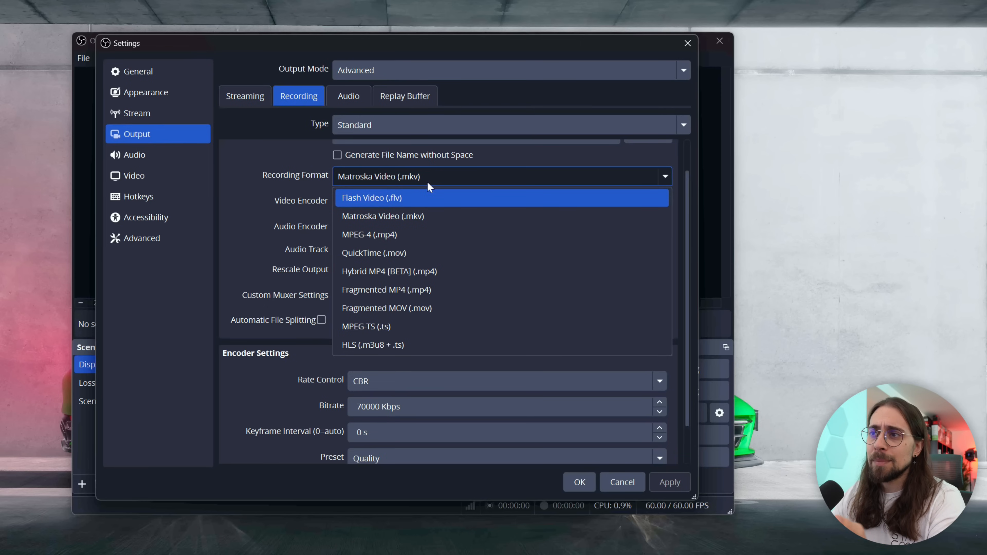
{"action": "left_click", "coordinate": [233, 230]}
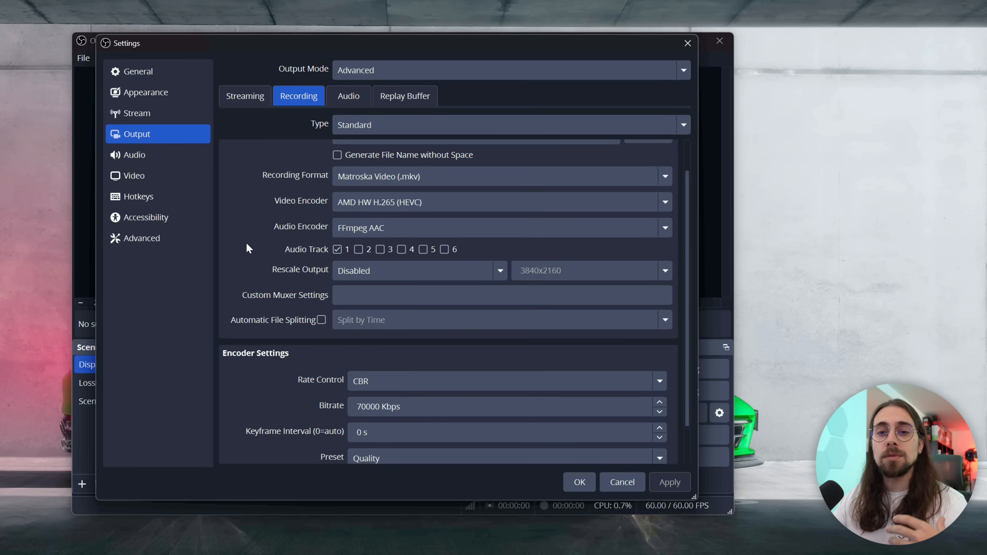
{"action": "scroll", "coordinate": [255, 255], "scroll_direction": "up", "scroll_amount": 1}
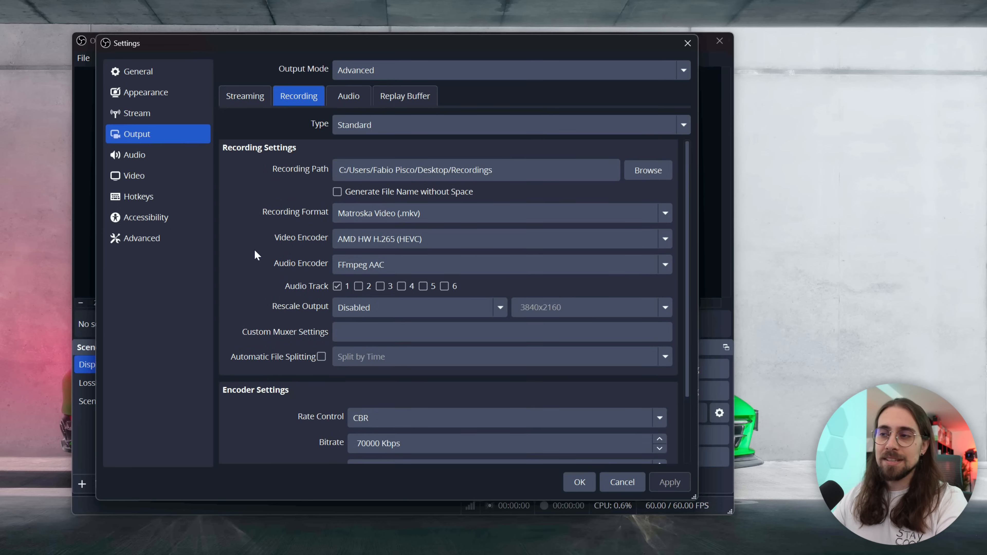
Set the recording Video Encoder to AMD HW AV1
{"action": "left_click", "coordinate": [399, 241]}
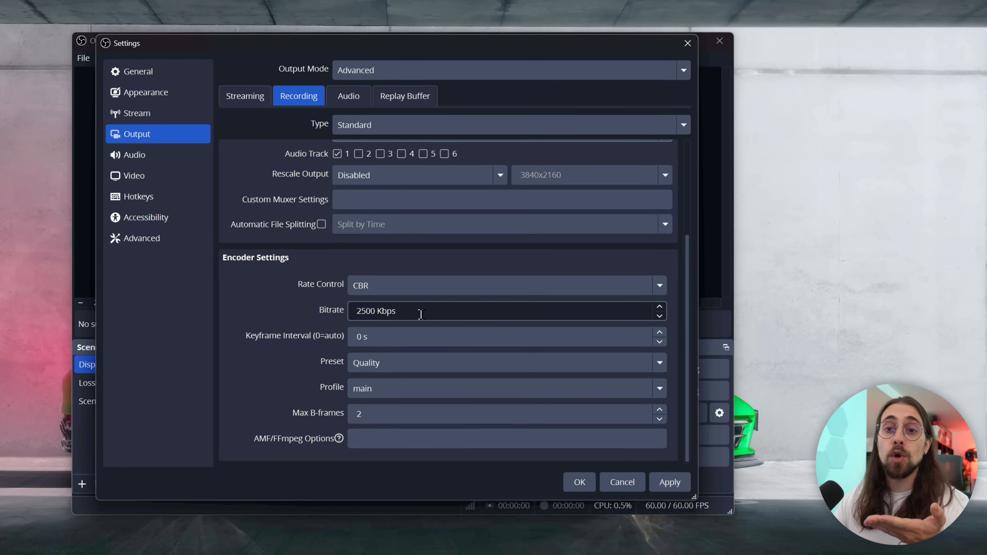
{"action": "scroll", "coordinate": [330, 194], "scroll_direction": "up", "scroll_amount": 3}
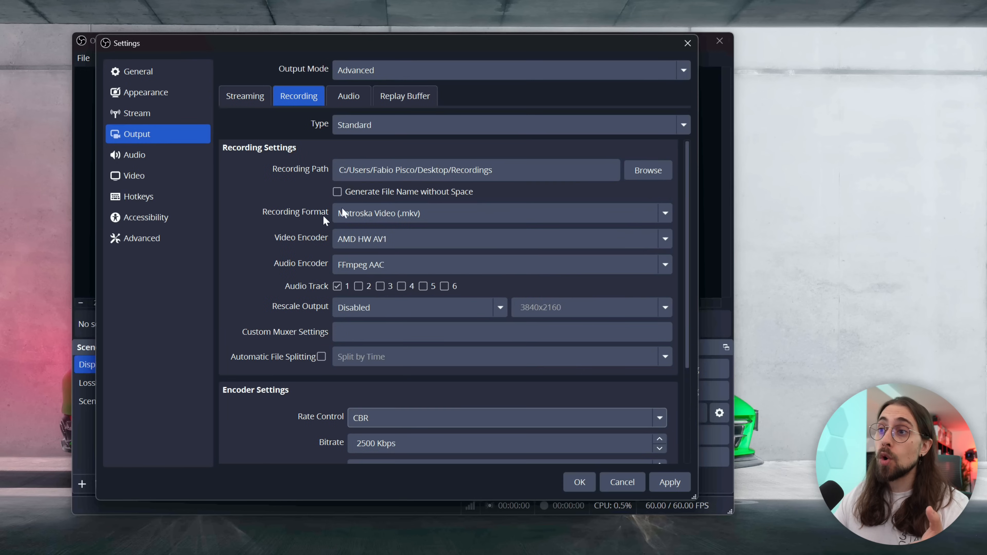
{"action": "scroll", "coordinate": [399, 238], "scroll_direction": "down", "scroll_amount": 3}
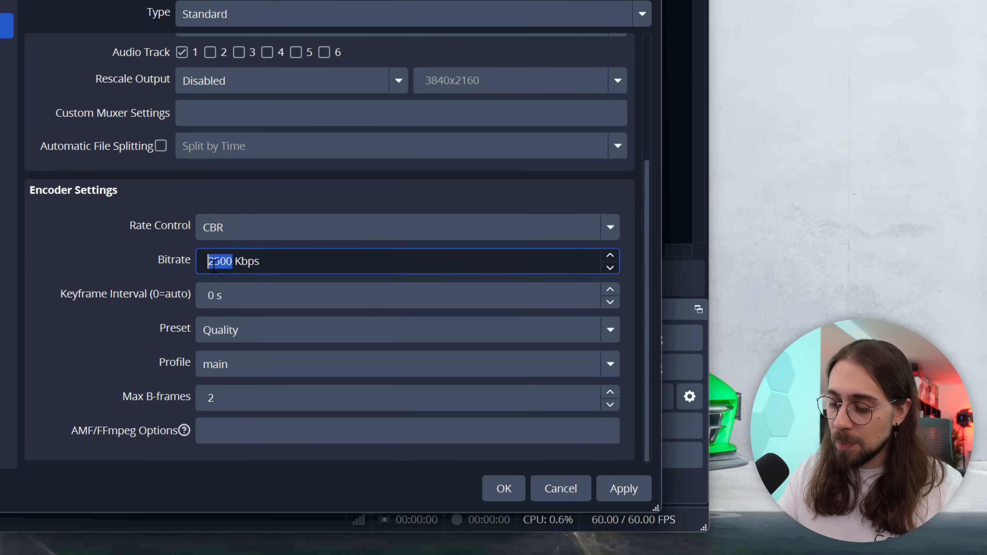
Try recording bitrates of 30000 Kbps and 50000 Kbps in the Encoder Settings
{"action": "type", "text": "30000"}
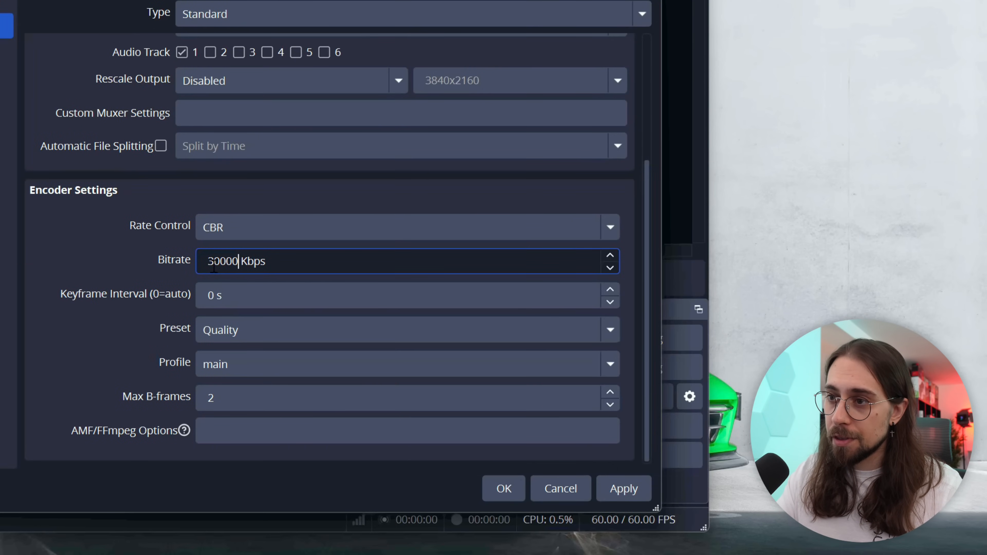
{"action": "key", "text": "BackSpace"}
{"action": "key", "text": "BackSpace"}
{"action": "key", "text": "BackSpace"}
{"action": "key", "text": "BackSpace"}
{"action": "key", "text": "BackSpace"}
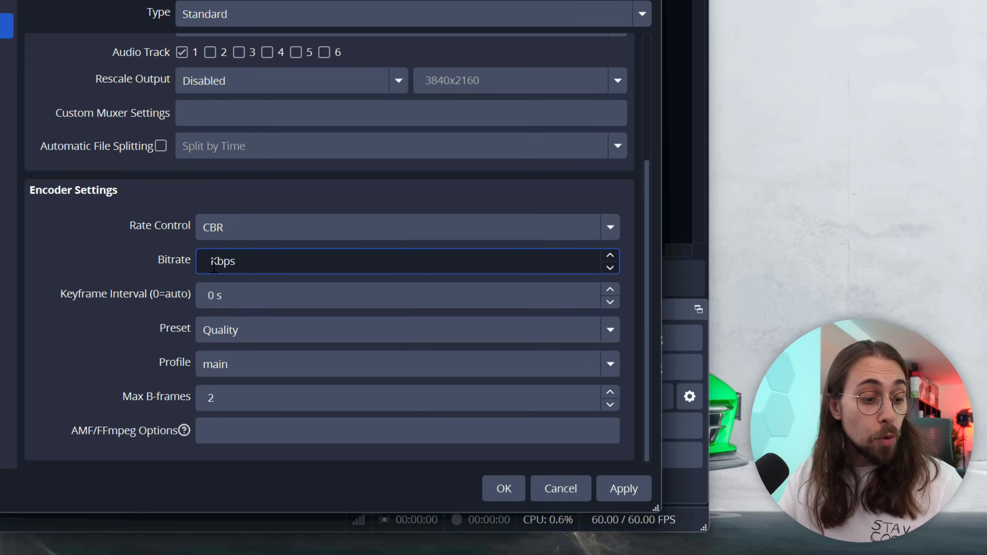
{"action": "type", "text": "50 "}
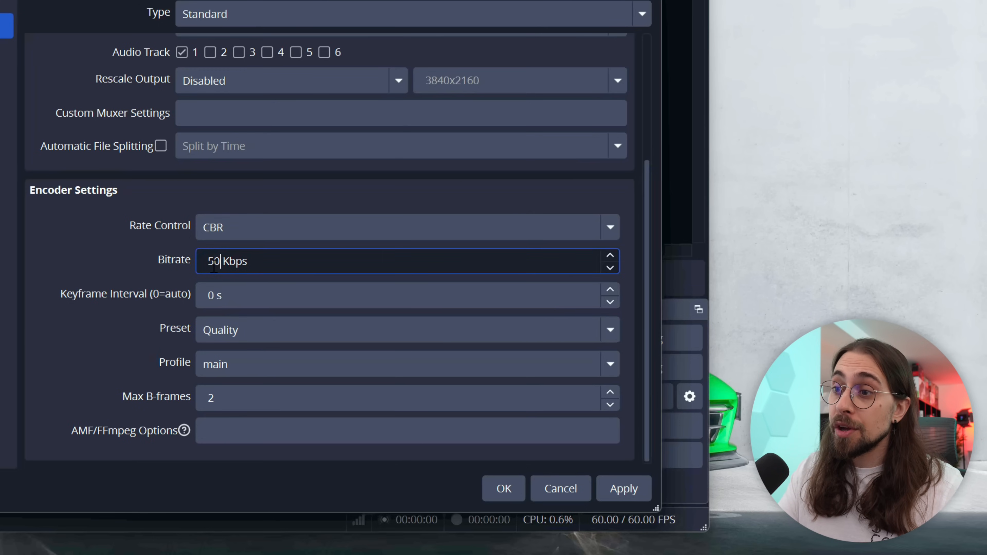
{"action": "type", "text": "000"}
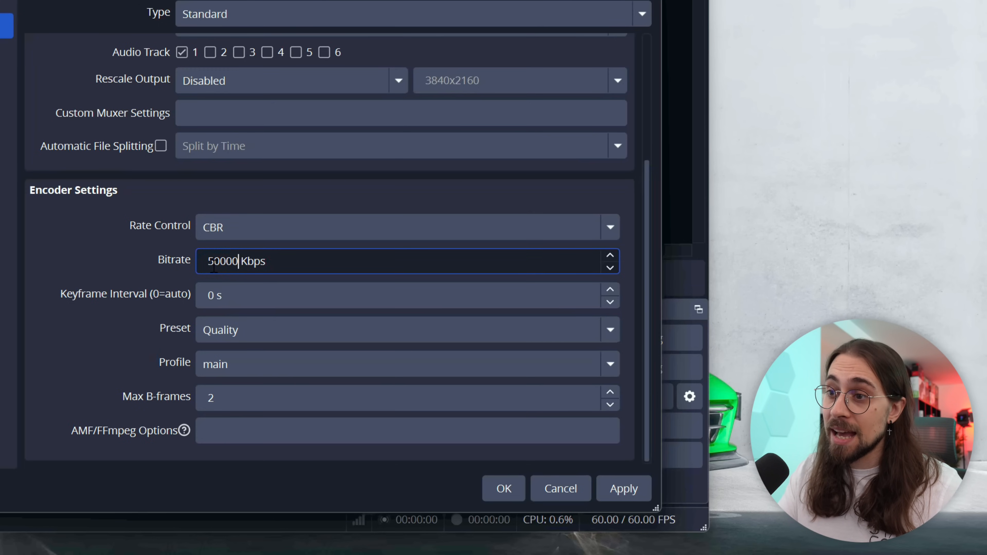
Set the recording bitrate to 70000 Kbps and choose the Quality preset
{"action": "key", "text": "BackSpace"}
{"action": "key", "text": "BackSpace"}
{"action": "key", "text": "BackSpace"}
{"action": "key", "text": "BackSpace"}
{"action": "key", "text": "BackSpace"}
{"action": "type", "text": "70000"}
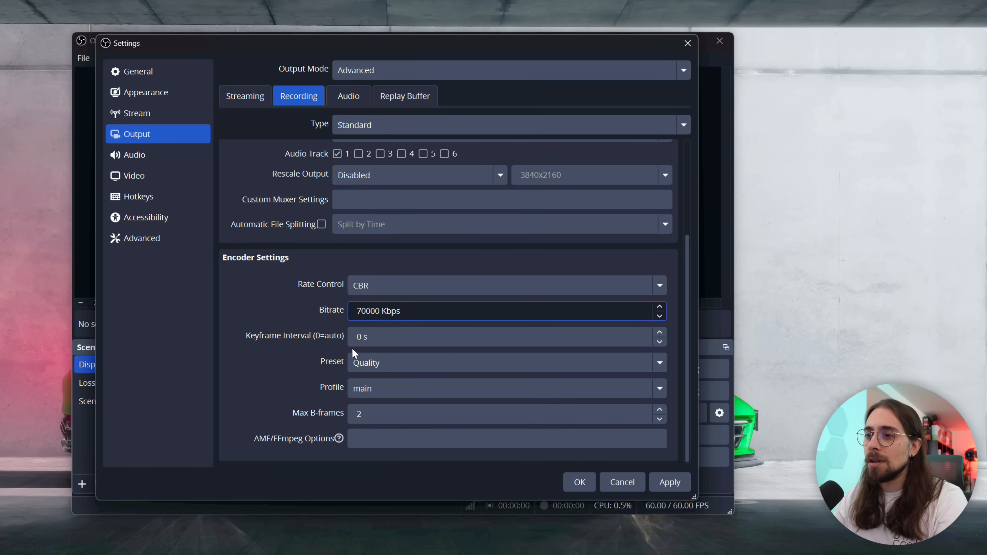
{"action": "left_click", "coordinate": [390, 365]}
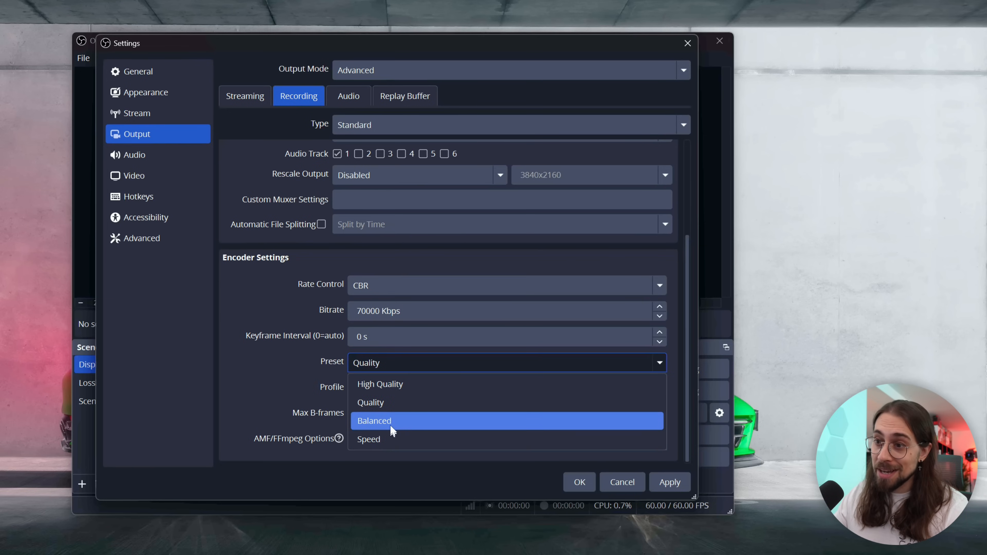
{"action": "left_click", "coordinate": [391, 400]}
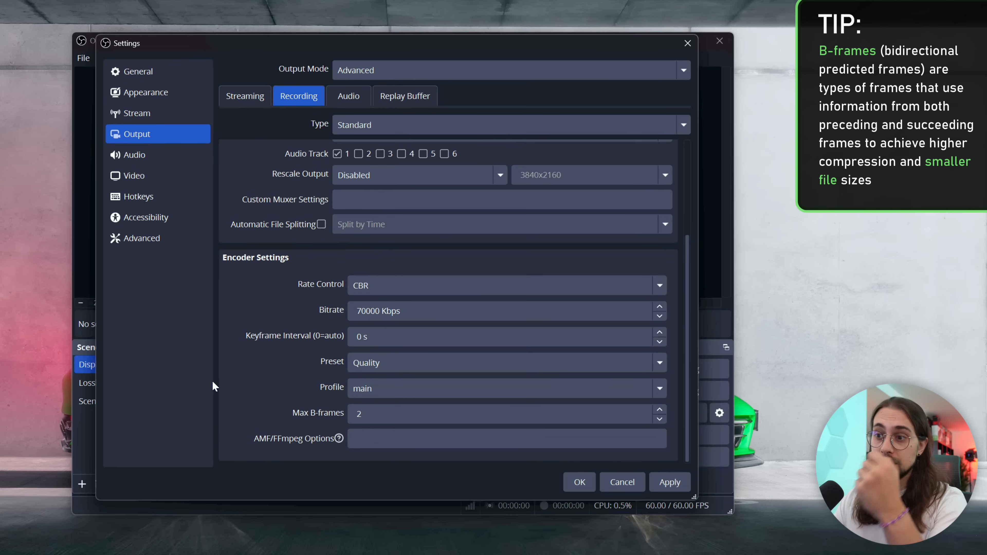
Try other Max B-frames values such as 5 for the recording encoder, and return the setting to 2
{"action": "left_click", "coordinate": [511, 415]}
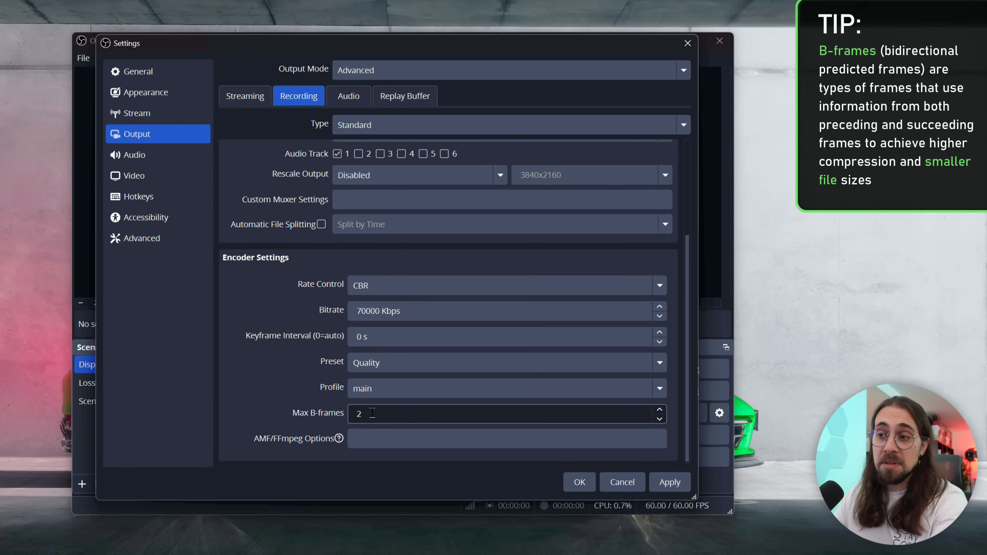
{"action": "left_click_drag", "start_coordinate": [372, 413], "coordinate": [347, 413]}
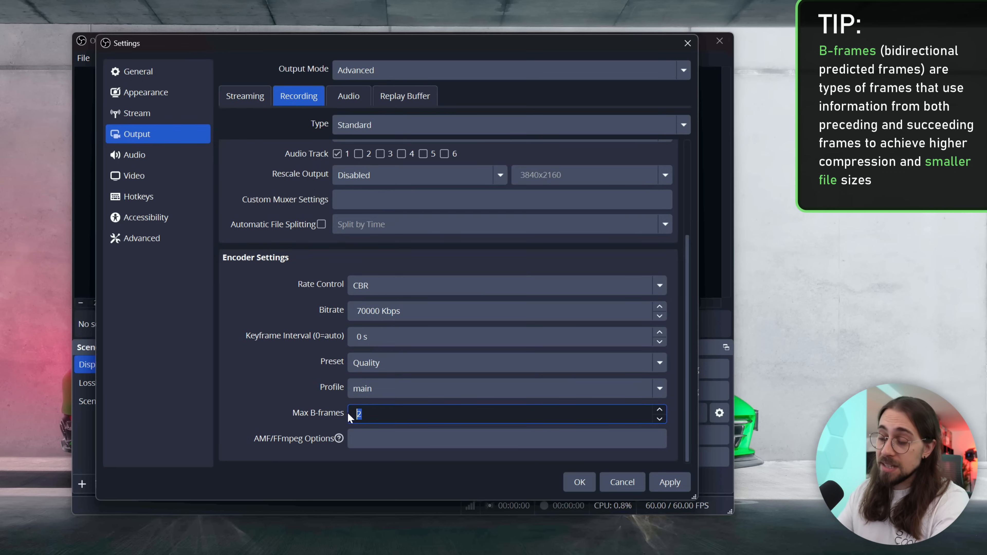
{"action": "type", "text": "1"}
{"action": "key", "text": "BackSpace"}
{"action": "type", "text": "0"}
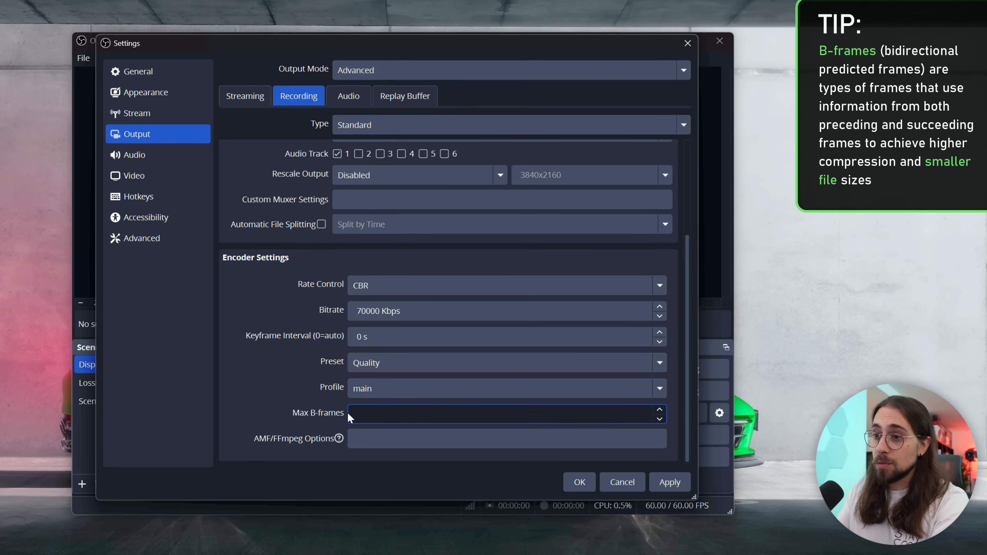
{"action": "type", "text": "5"}
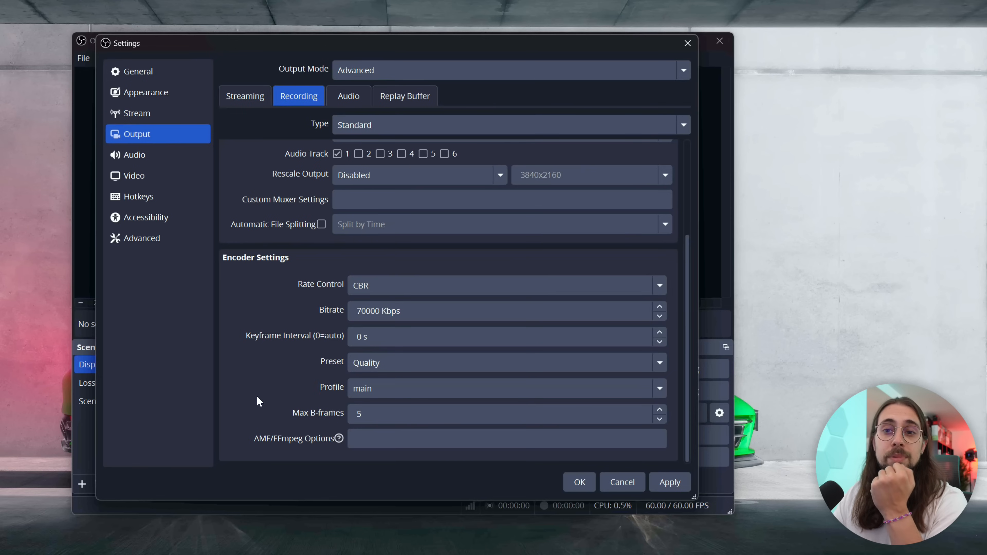
{"action": "left_click_drag", "start_coordinate": [379, 409], "coordinate": [347, 417]}
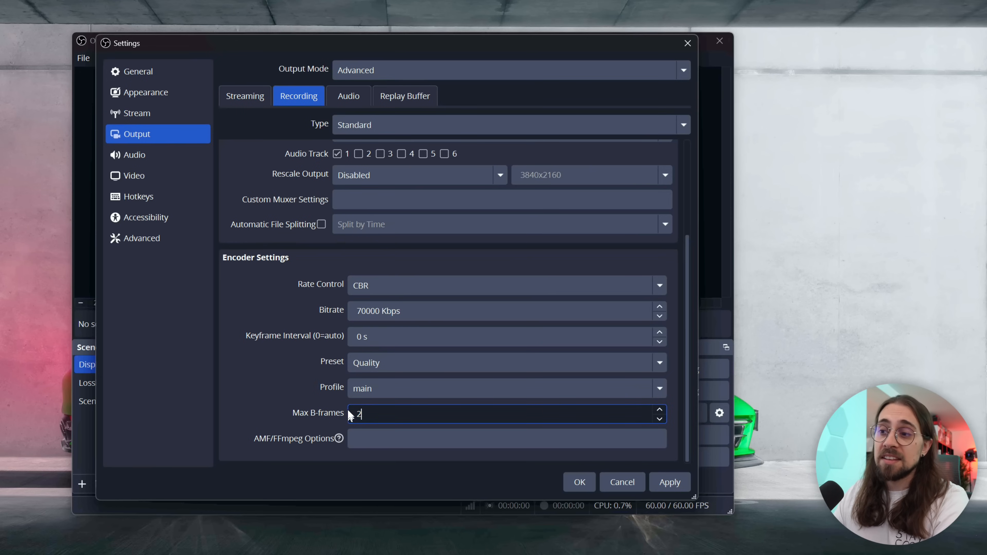
{"action": "left_click", "coordinate": [254, 372]}
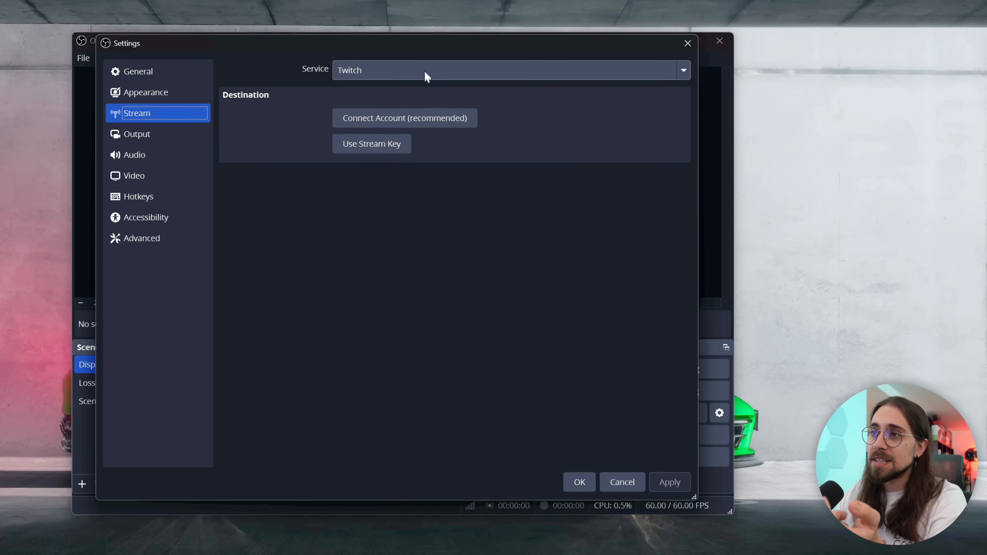
Choose AMD HW H.264 (AVC) as the streaming Video Encoder in the output settings
{"action": "left_click", "coordinate": [176, 131]}
{"action": "left_click", "coordinate": [291, 95]}
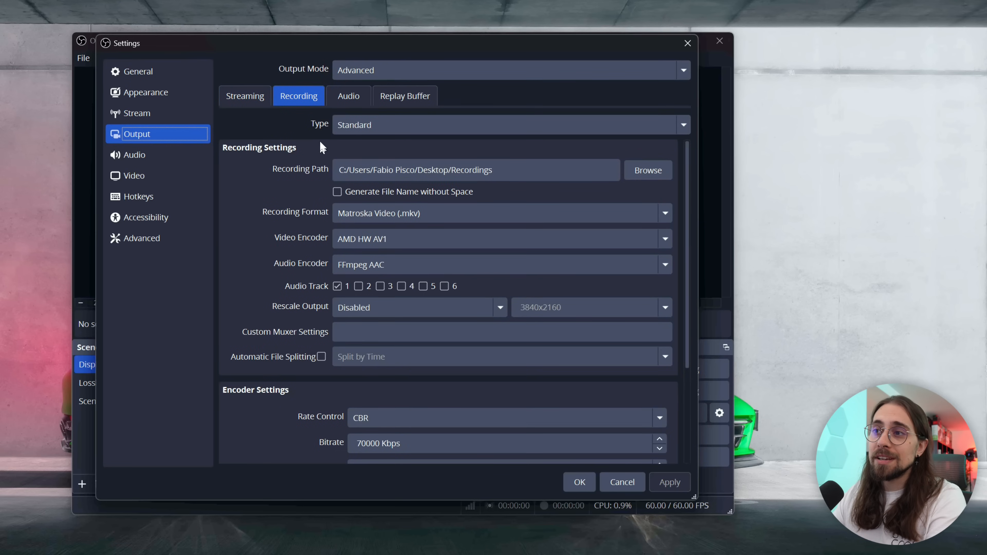
{"action": "left_click", "coordinate": [242, 96]}
{"action": "left_click", "coordinate": [403, 202]}
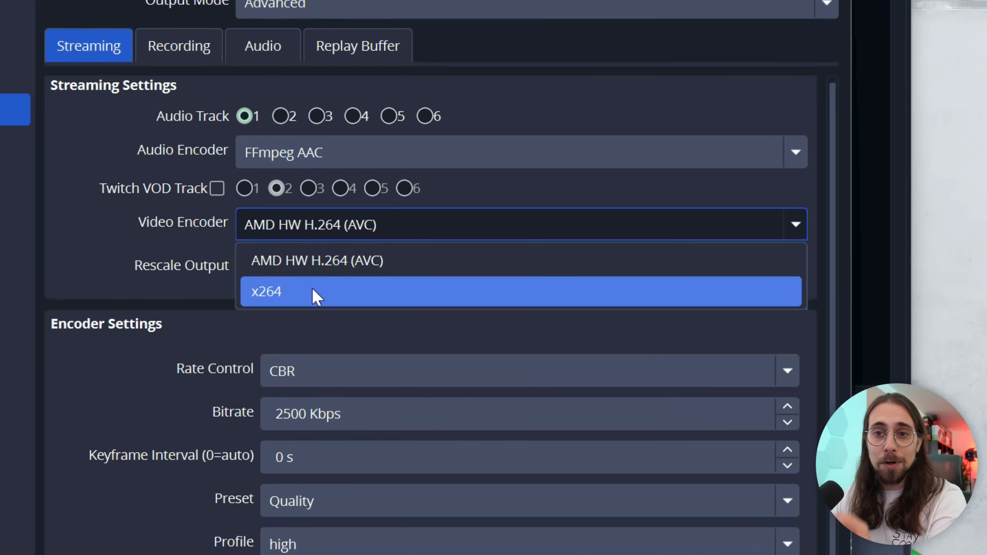
{"action": "left_click", "coordinate": [323, 269]}
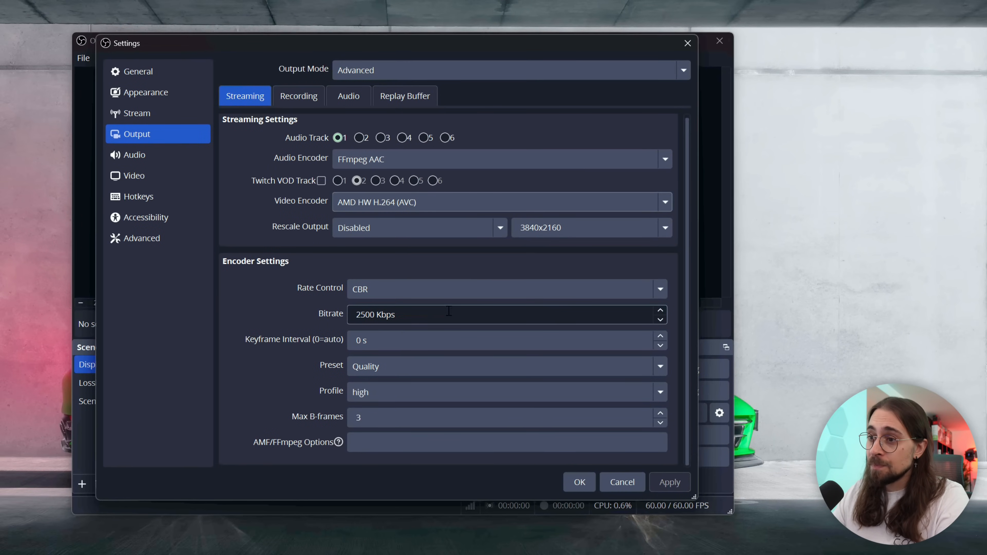
Try a streaming bitrate of 10000 Kbps, and set it to 50000 Kbps and apply the change
{"action": "left_click_drag", "start_coordinate": [625, 317], "coordinate": [329, 315]}
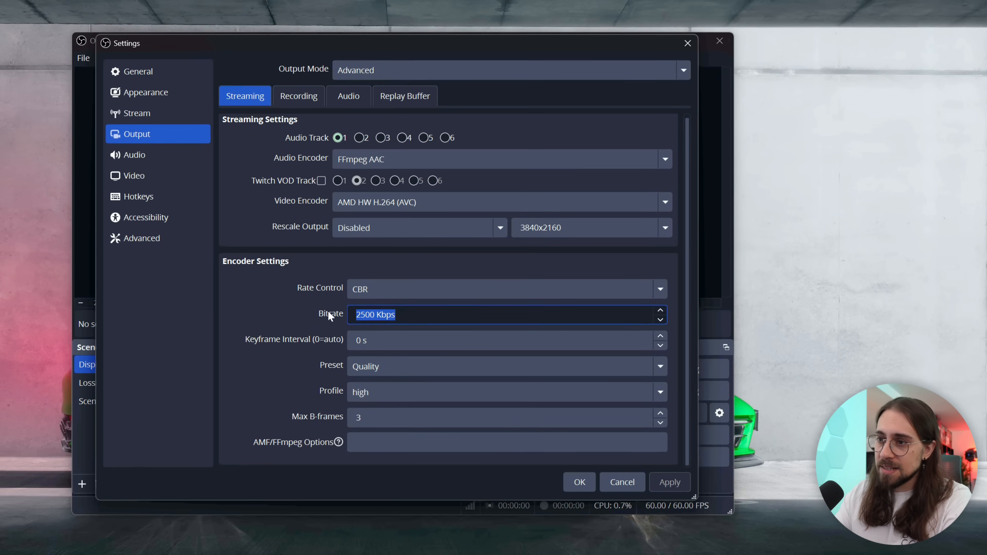
{"action": "type", "text": "10000"}
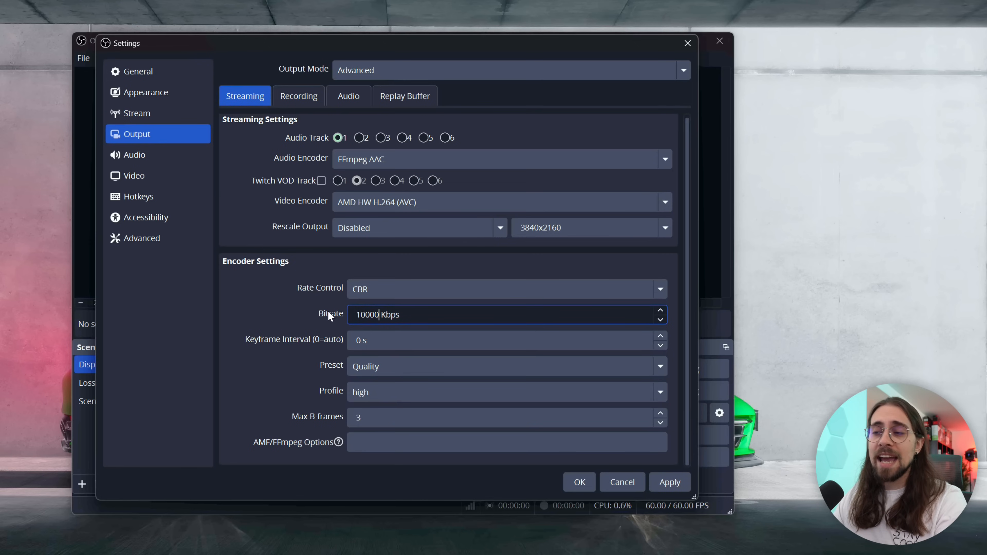
{"action": "left_click_drag", "start_coordinate": [379, 314], "coordinate": [339, 311]}
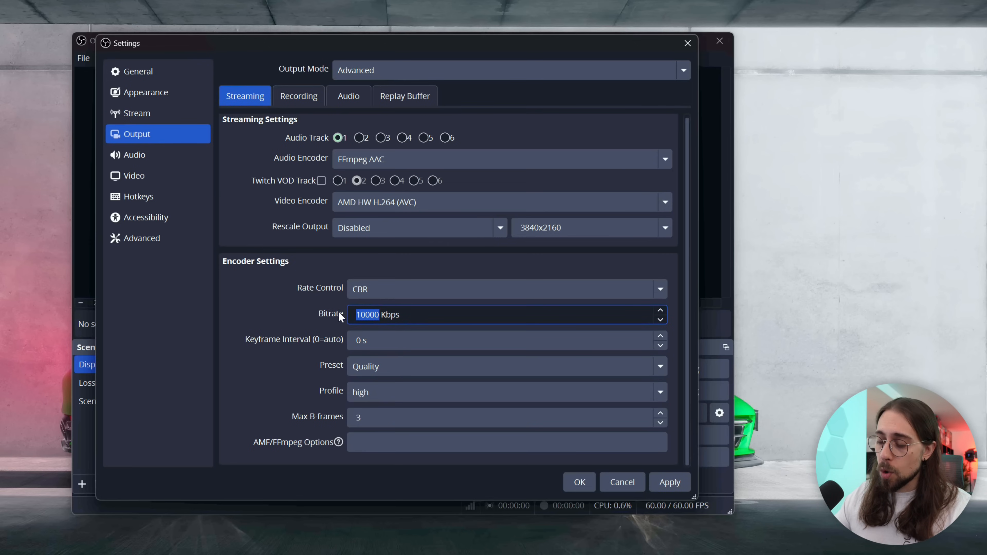
{"action": "type", "text": "50000"}
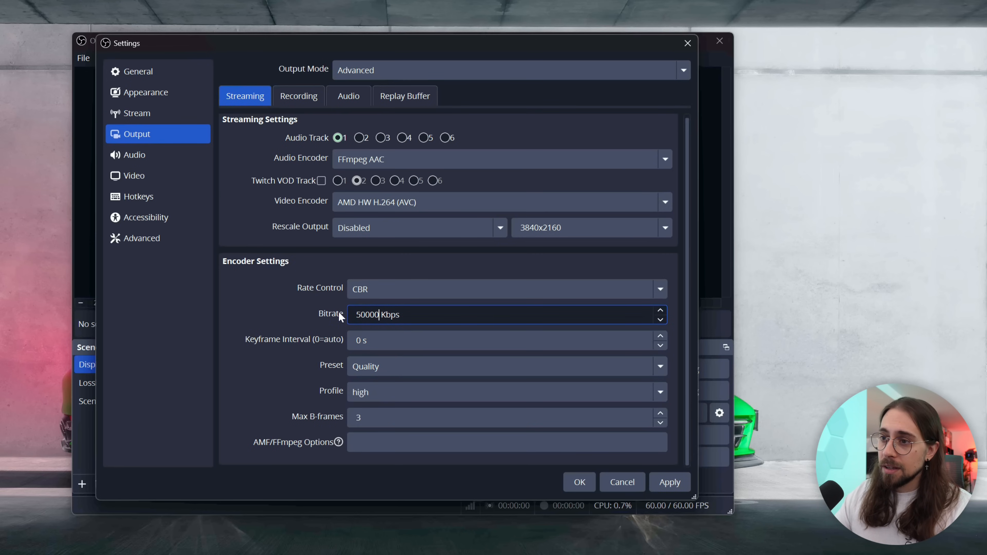
{"action": "left_click", "coordinate": [665, 482]}
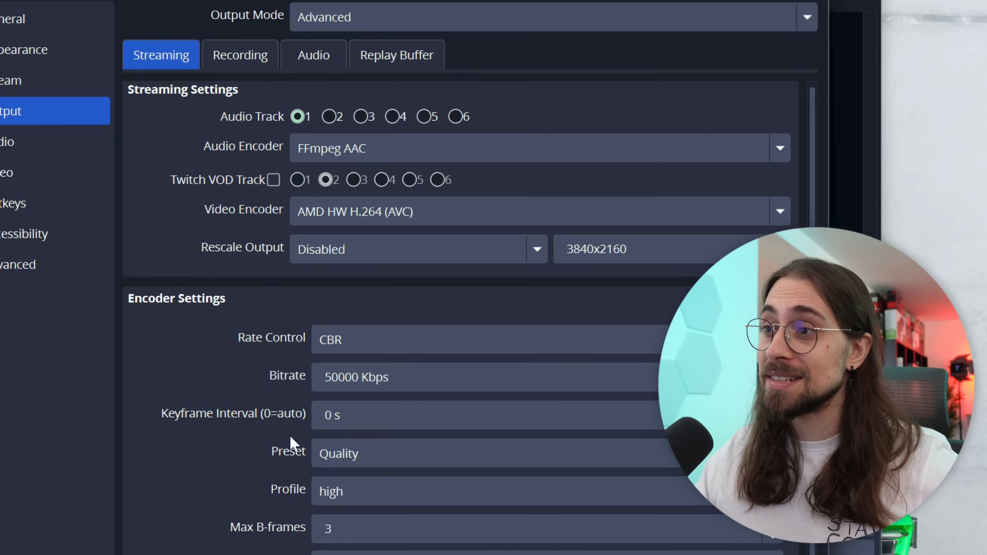
Switch the streaming service to YouTube - RTMPS and check the Video Encoder choices for streaming
{"action": "left_click", "coordinate": [461, 214]}
{"action": "left_click", "coordinate": [451, 212]}
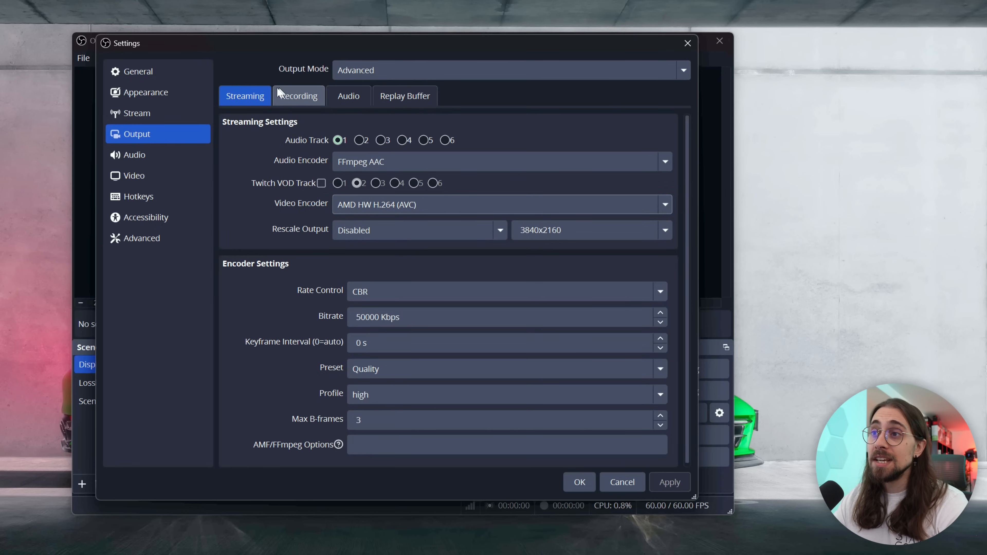
{"action": "left_click", "coordinate": [157, 113]}
{"action": "left_click", "coordinate": [412, 70]}
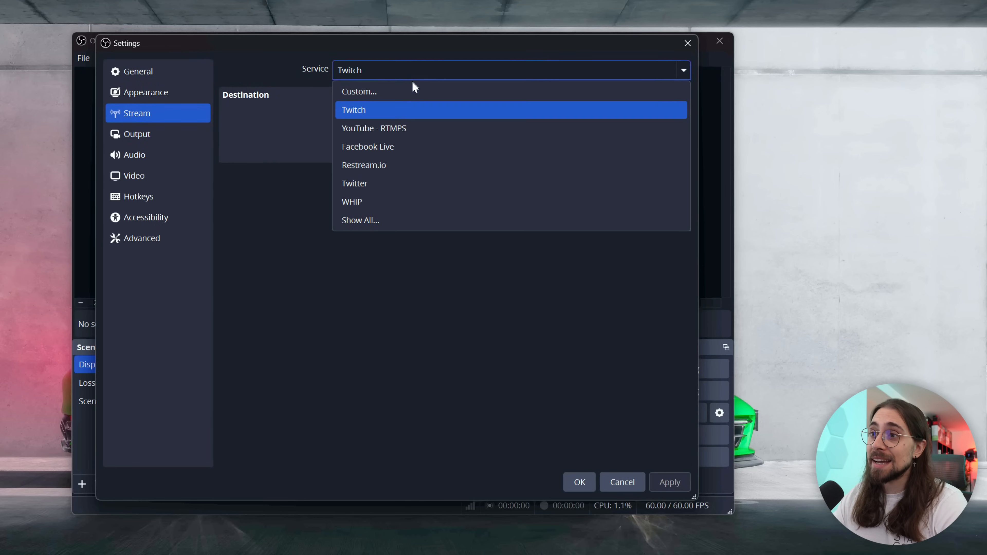
{"action": "left_click", "coordinate": [402, 127]}
{"action": "left_click", "coordinate": [157, 134]}
{"action": "left_click", "coordinate": [416, 188]}
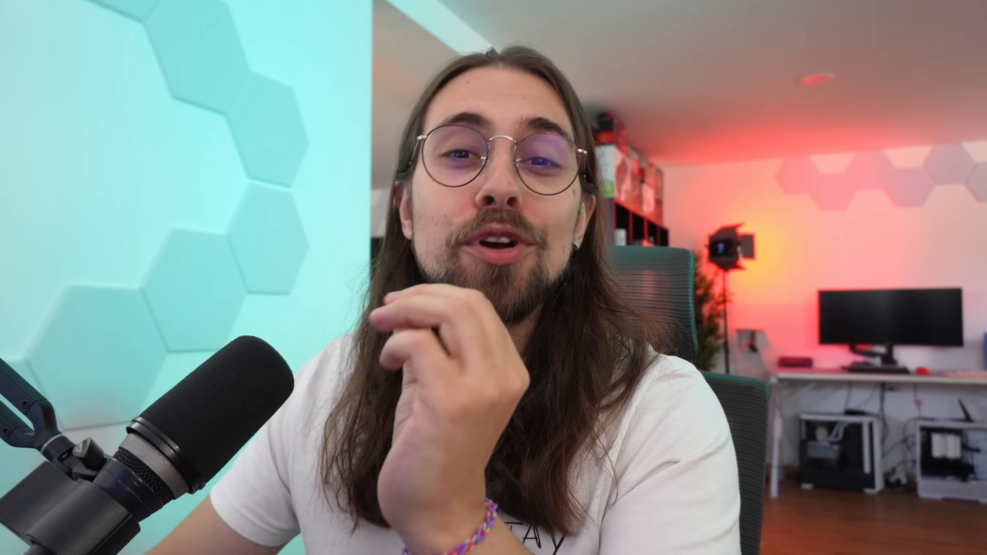
Try VBR as the streaming Rate Control, and return it to CBR
{"action": "left_click", "coordinate": [416, 271]}
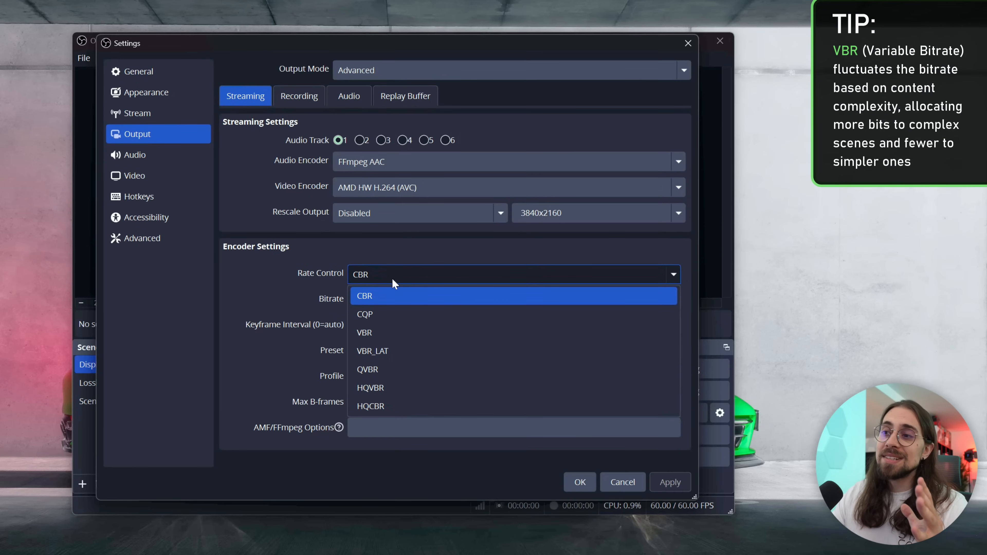
{"action": "left_click", "coordinate": [392, 296]}
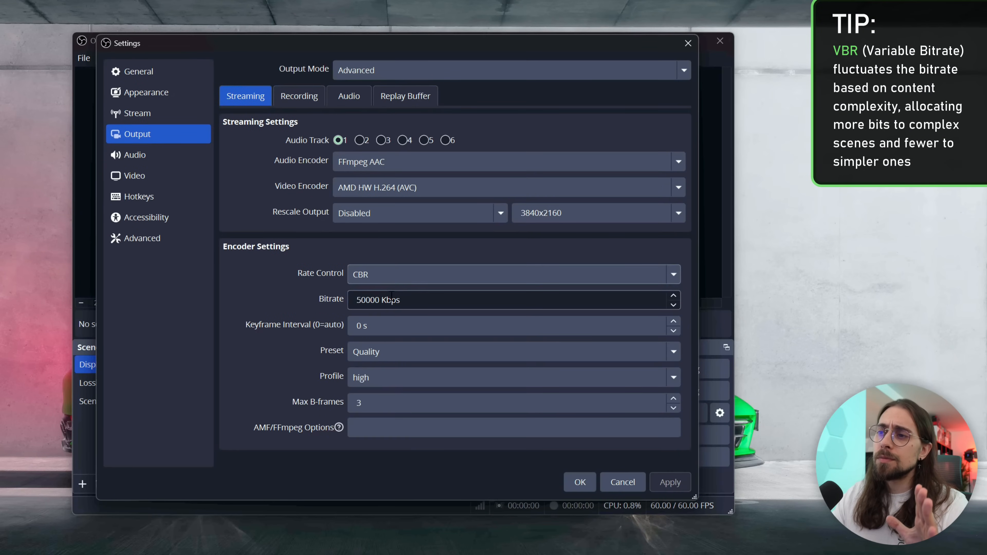
{"action": "left_click", "coordinate": [404, 301]}
{"action": "left_click_drag", "start_coordinate": [405, 301], "coordinate": [353, 306]}
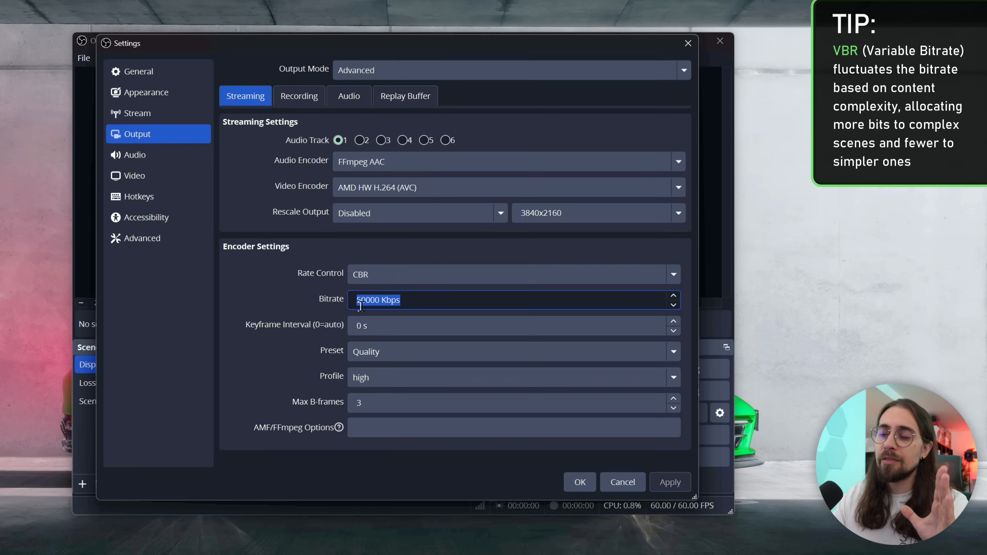
{"action": "left_click", "coordinate": [398, 276]}
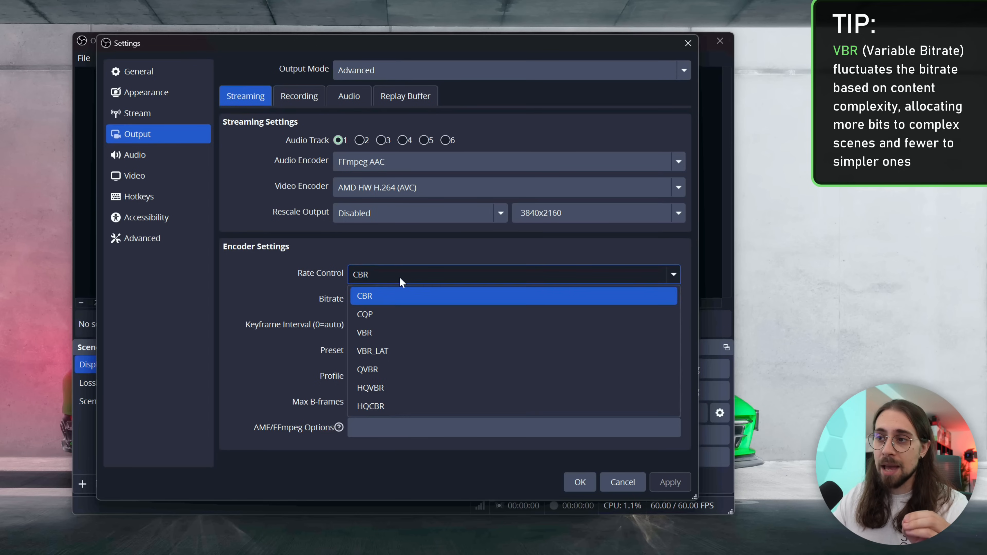
{"action": "left_click", "coordinate": [400, 334]}
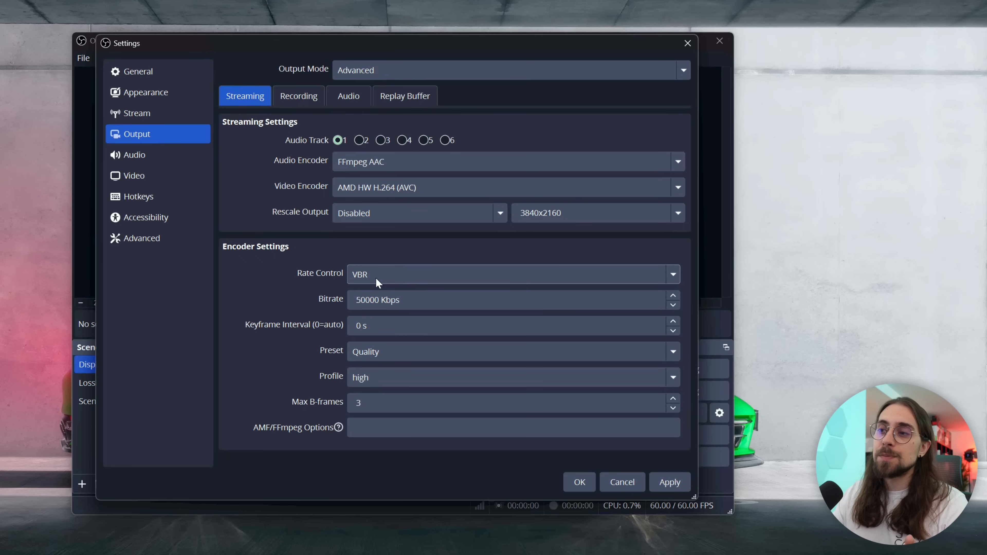
{"action": "left_click", "coordinate": [376, 278]}
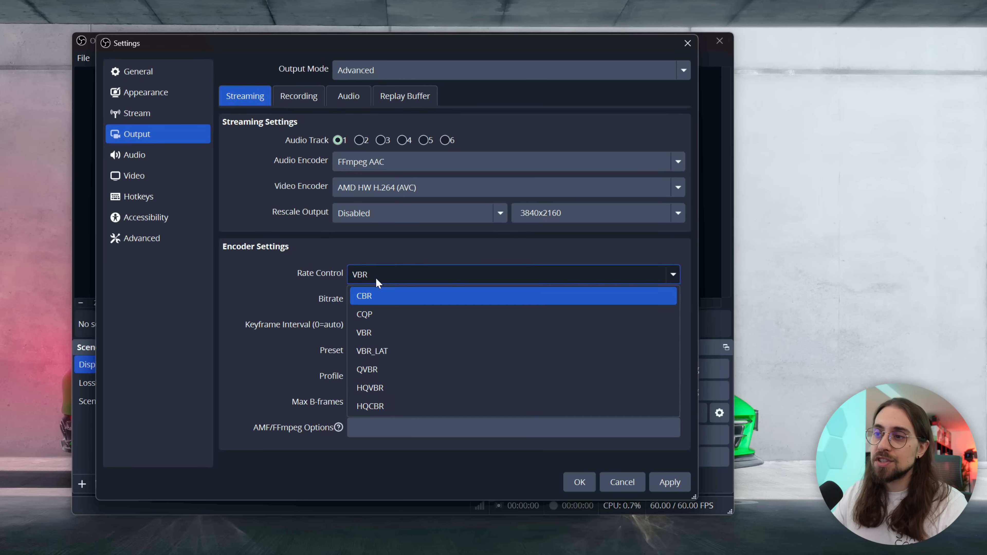
{"action": "left_click", "coordinate": [381, 302]}
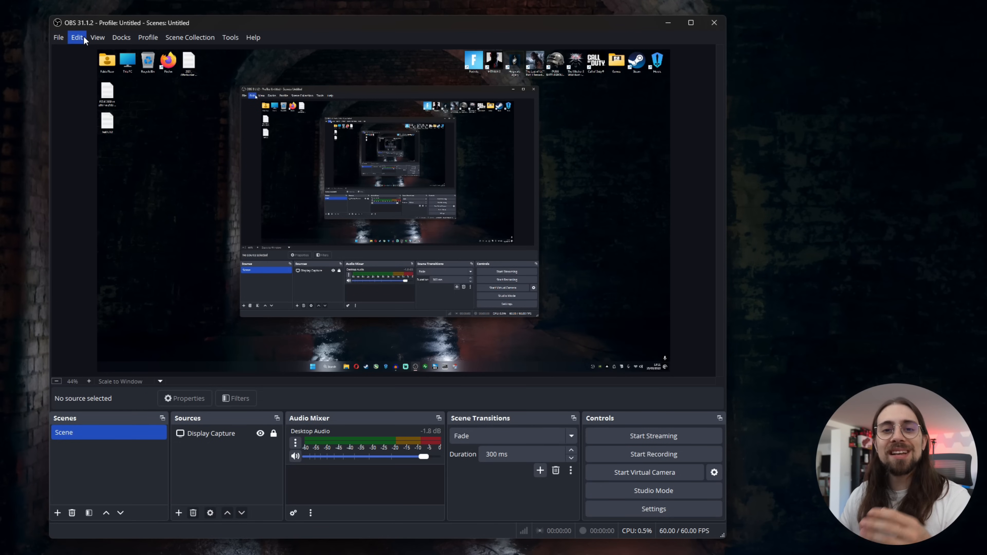
Open the Video settings and list the available Base (Canvas) Resolution values
{"action": "left_click", "coordinate": [59, 38]}
{"action": "left_click", "coordinate": [69, 82]}
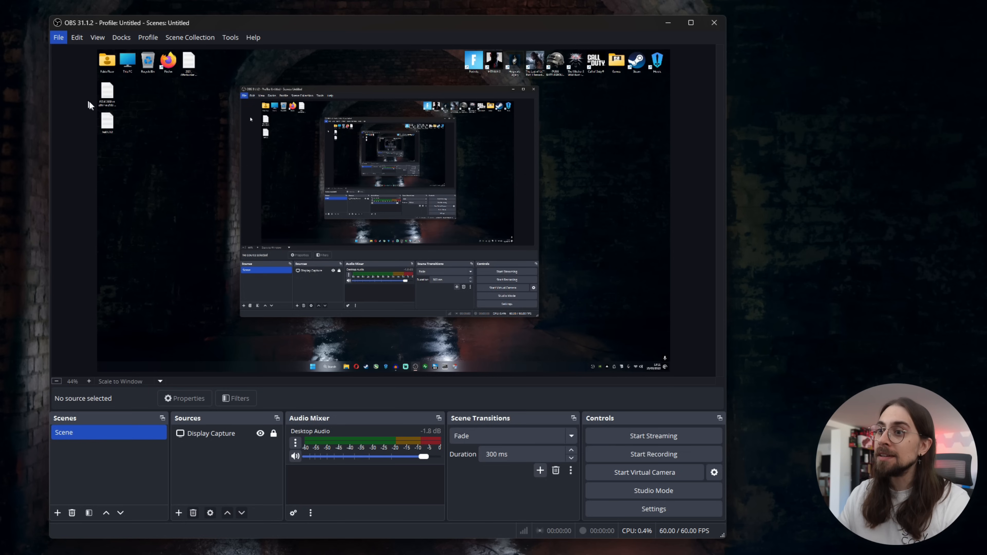
{"action": "left_click", "coordinate": [166, 195]}
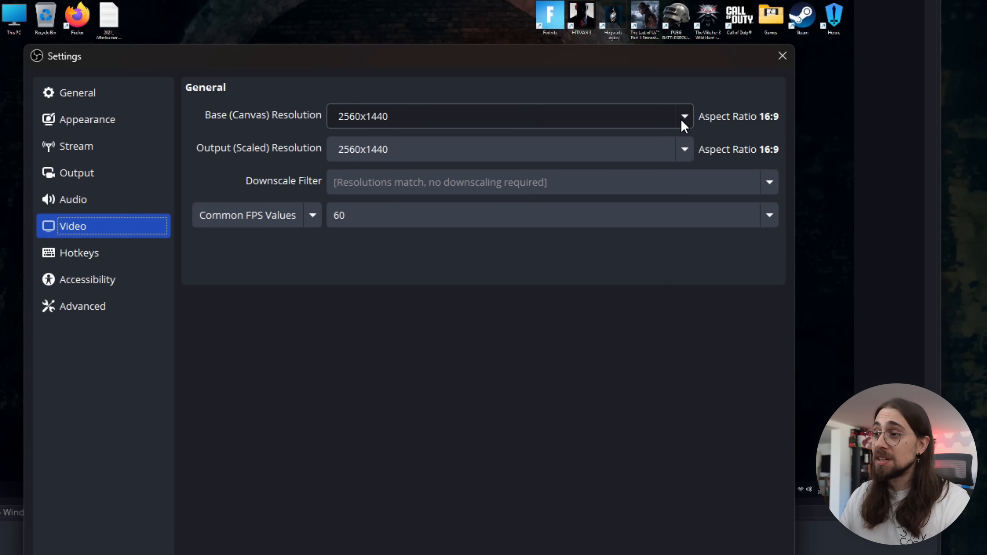
{"action": "left_click", "coordinate": [681, 120]}
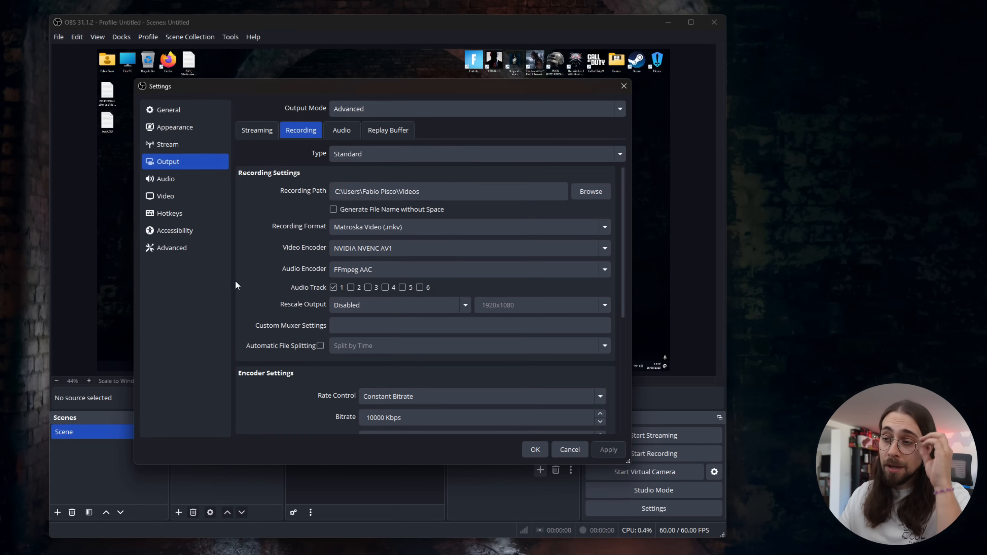
Set the streaming Video Encoder to NVIDIA NVENC H.264, and switch the service to YouTube - RTMPS to review its encoder choices
{"action": "left_click", "coordinate": [253, 127]}
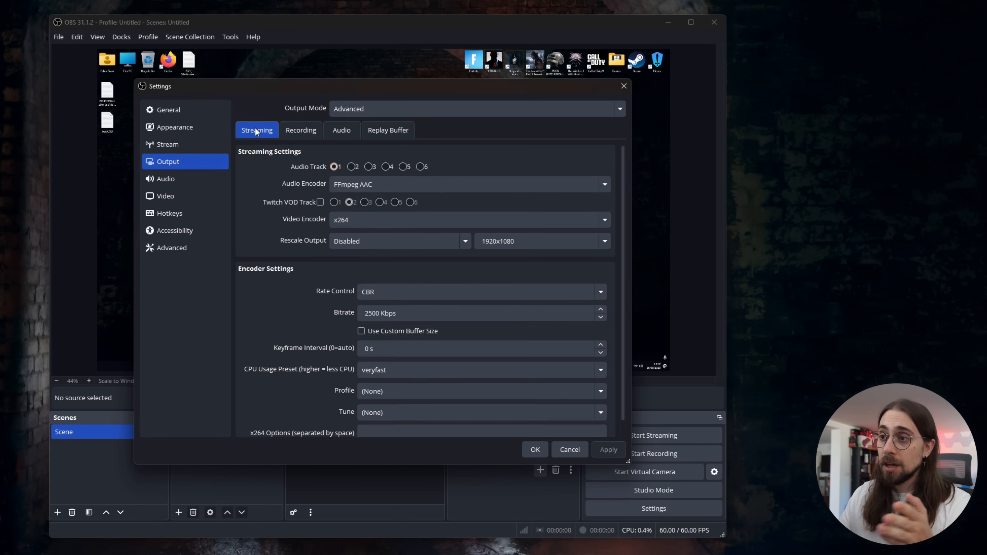
{"action": "left_click", "coordinate": [372, 220]}
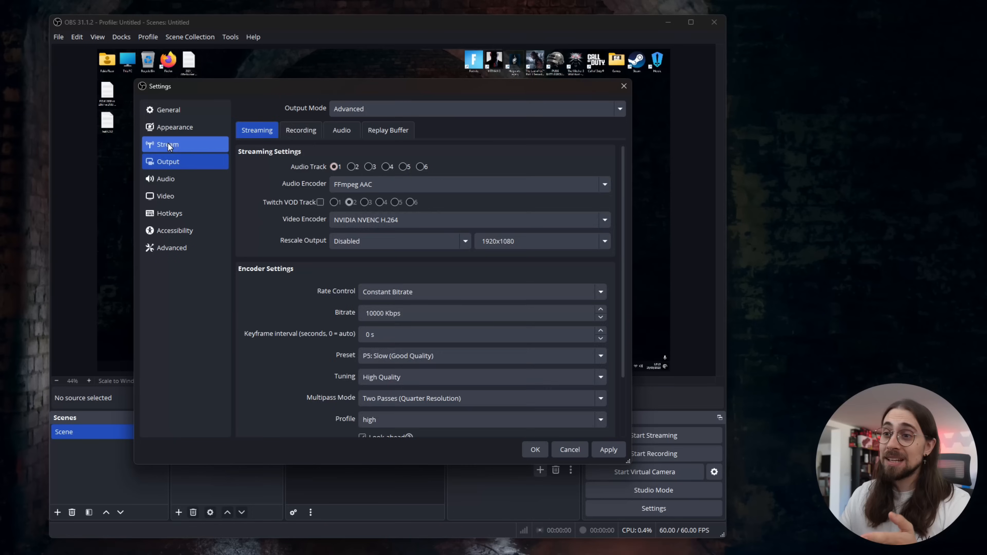
{"action": "left_click", "coordinate": [168, 146]}
{"action": "left_click", "coordinate": [410, 112]}
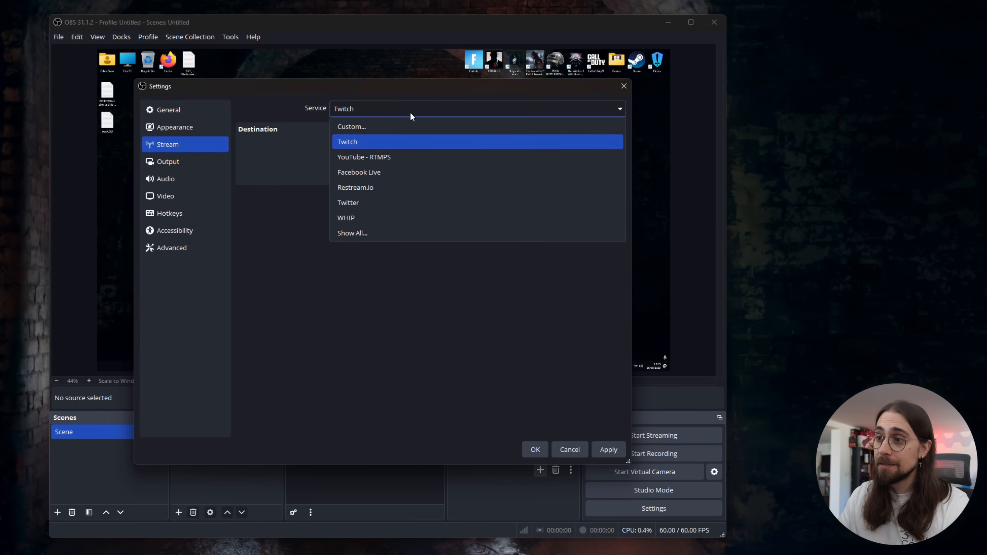
{"action": "left_click", "coordinate": [401, 157]}
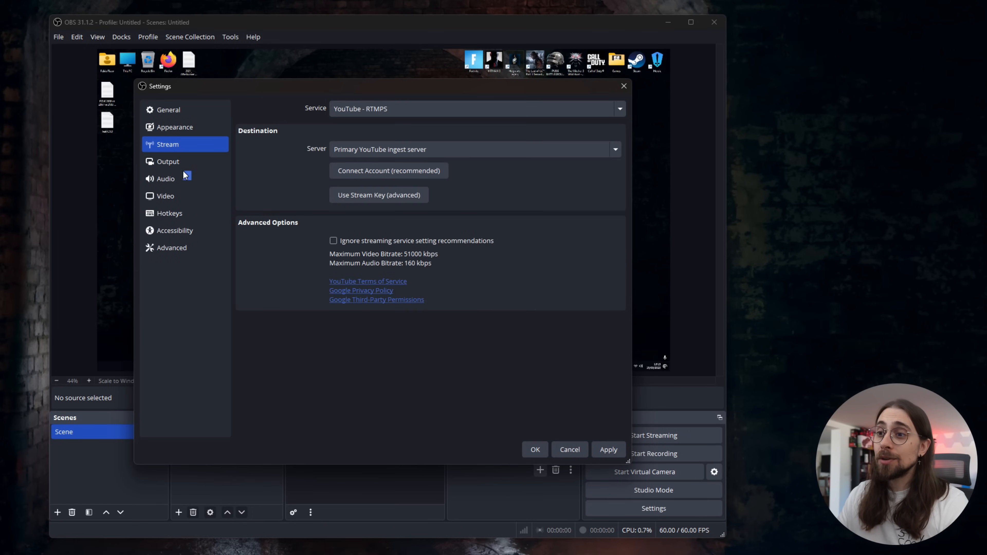
{"action": "left_click", "coordinate": [191, 166]}
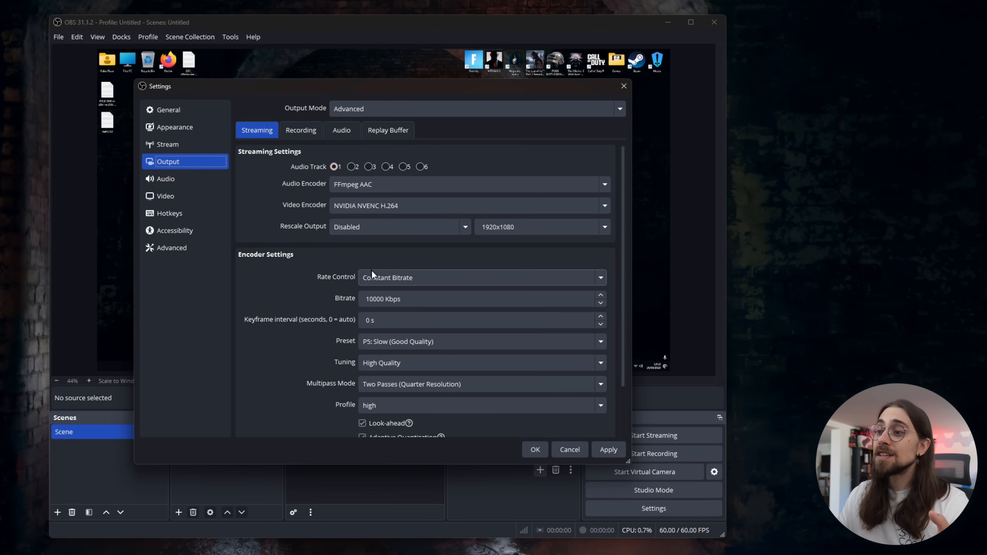
{"action": "left_click", "coordinate": [390, 206]}
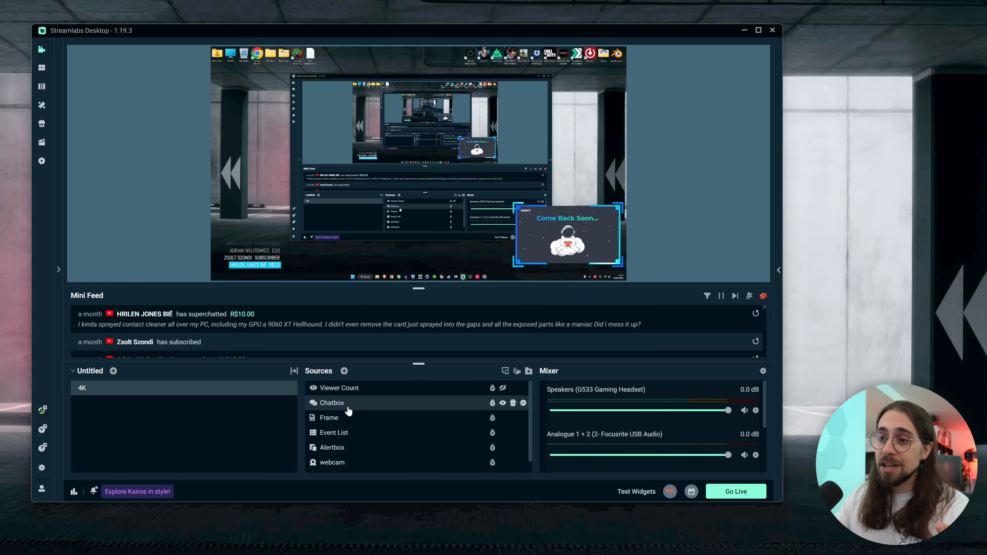
In the Streamlabs Desktop output settings, try the Simple Output Mode, and return it to Advanced
{"action": "left_click", "coordinate": [358, 408]}
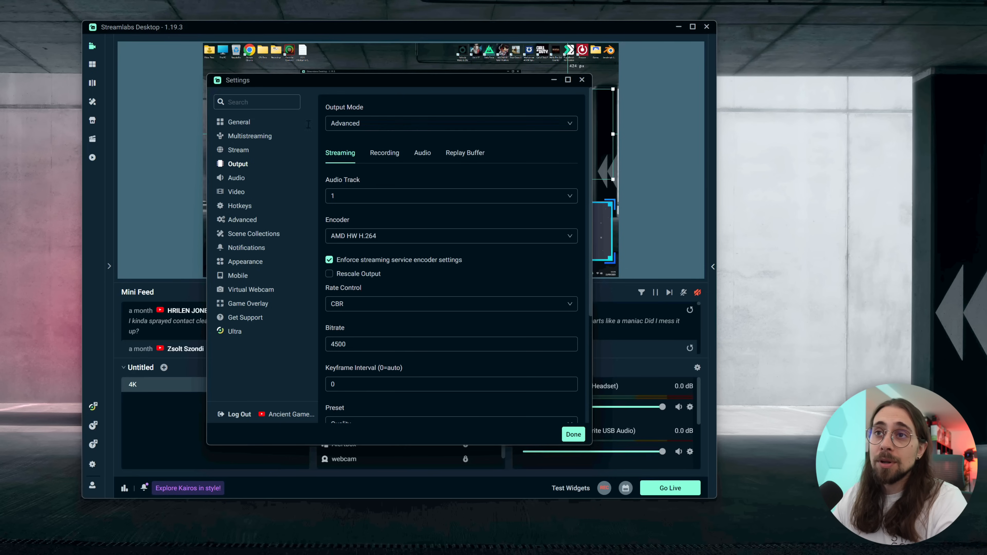
{"action": "left_click", "coordinate": [384, 155]}
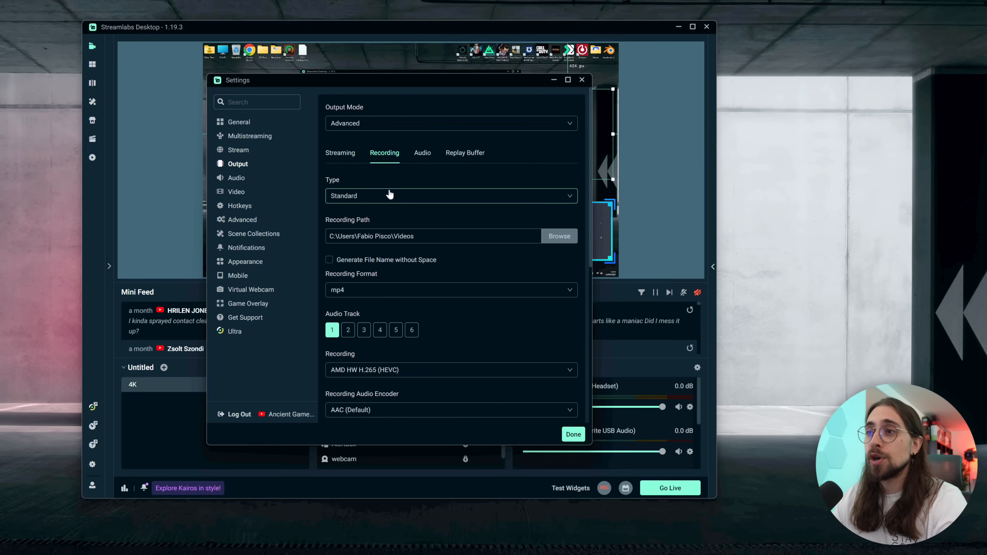
{"action": "left_click", "coordinate": [360, 129]}
{"action": "left_click", "coordinate": [361, 141]}
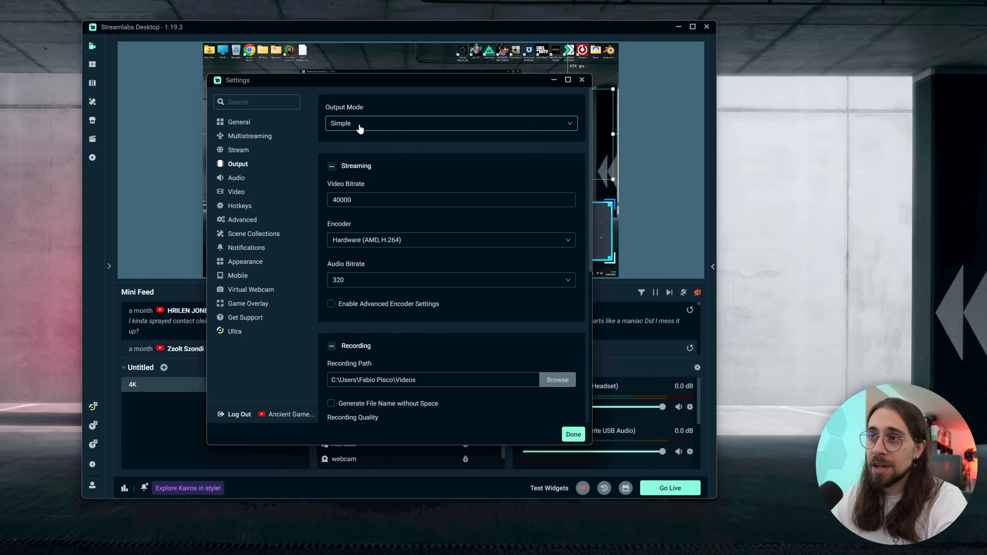
{"action": "left_click", "coordinate": [360, 129]}
{"action": "left_click", "coordinate": [360, 159]}
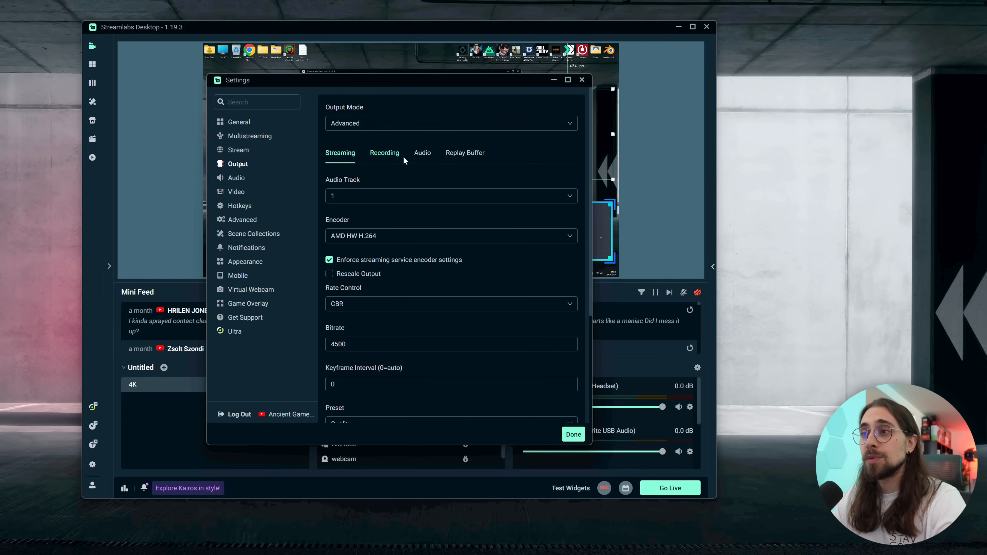
Examine the encoder choices and remaining options in the recording output settings
{"action": "left_click", "coordinate": [374, 159]}
{"action": "scroll", "coordinate": [430, 326], "scroll_direction": "down", "scroll_amount": 2}
{"action": "left_click", "coordinate": [400, 277]}
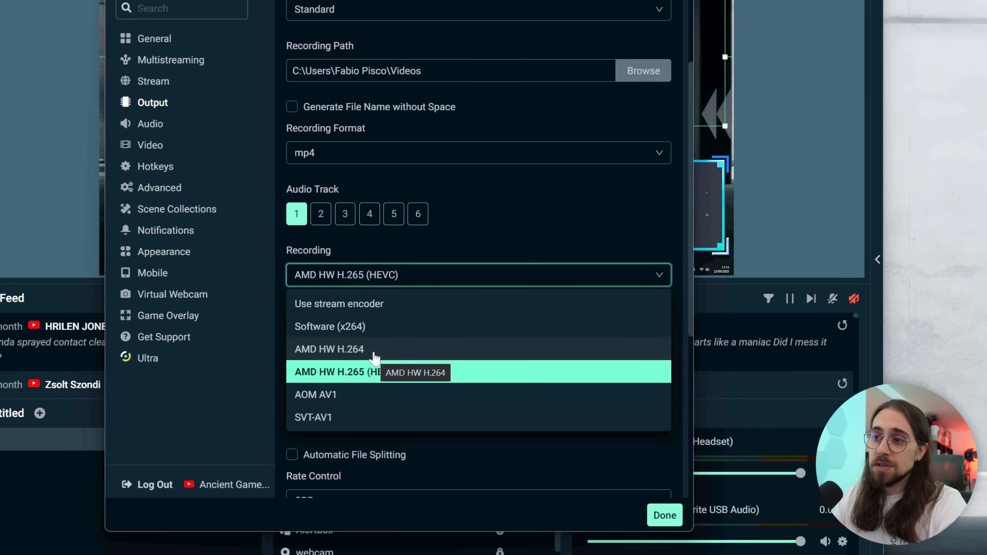
{"action": "scroll", "coordinate": [388, 369], "scroll_direction": "down", "scroll_amount": 2}
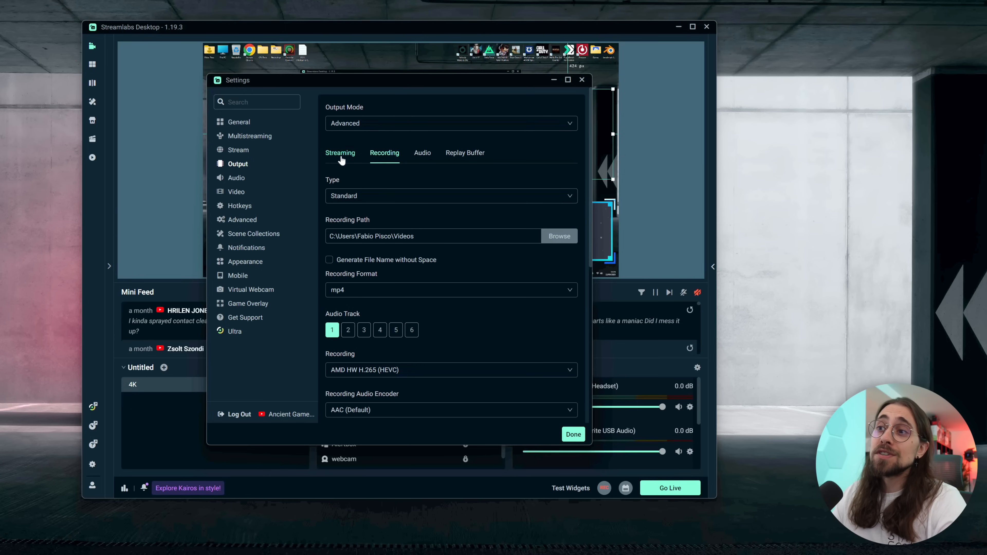
View the streaming output settings and the list of Stream Destinations
{"action": "left_click", "coordinate": [340, 153]}
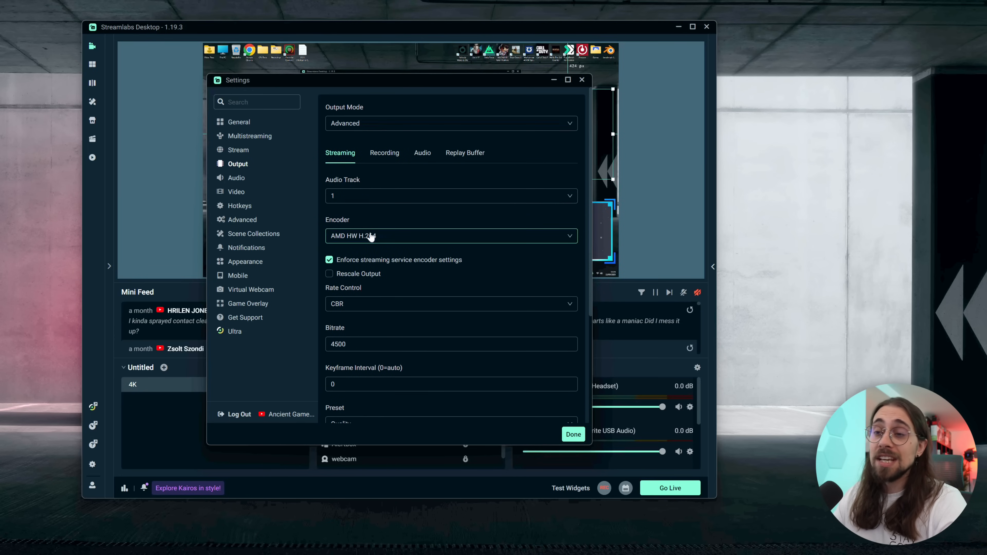
{"action": "left_click", "coordinate": [231, 151]}
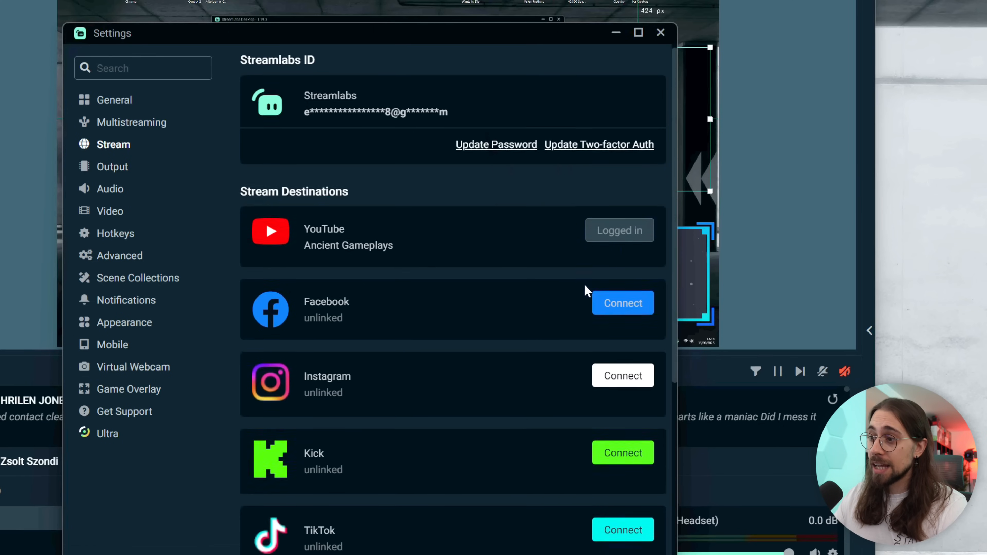
Review the list of Stream Destinations and the streaming output's Encoder setting
{"action": "scroll", "coordinate": [548, 261], "scroll_direction": "down", "scroll_amount": 3}
{"action": "scroll", "coordinate": [606, 315], "scroll_direction": "up", "scroll_amount": 3}
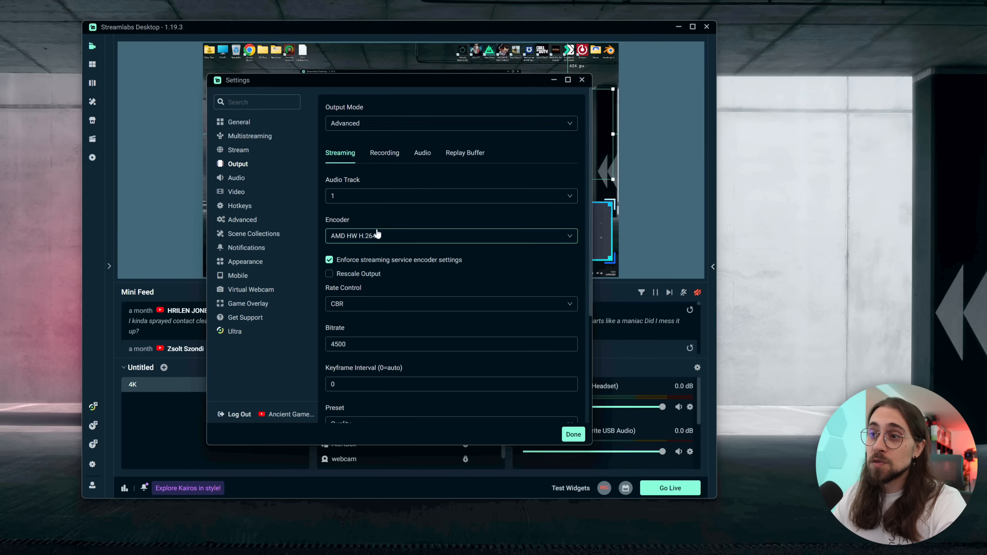
{"action": "left_click", "coordinate": [376, 235]}
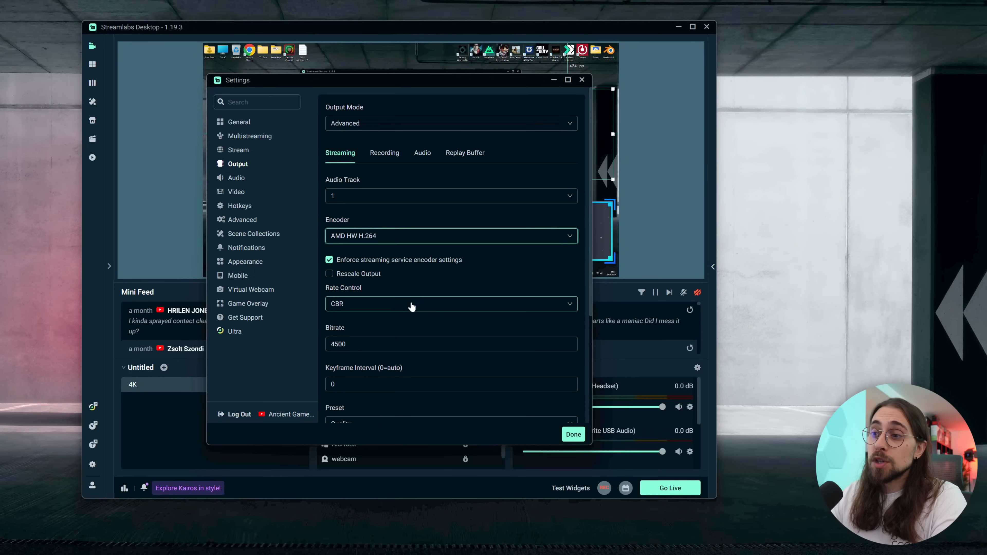
Review the streaming Rate Control choices, keep CBR, and set the Bitrate to 70000
{"action": "left_click", "coordinate": [409, 304]}
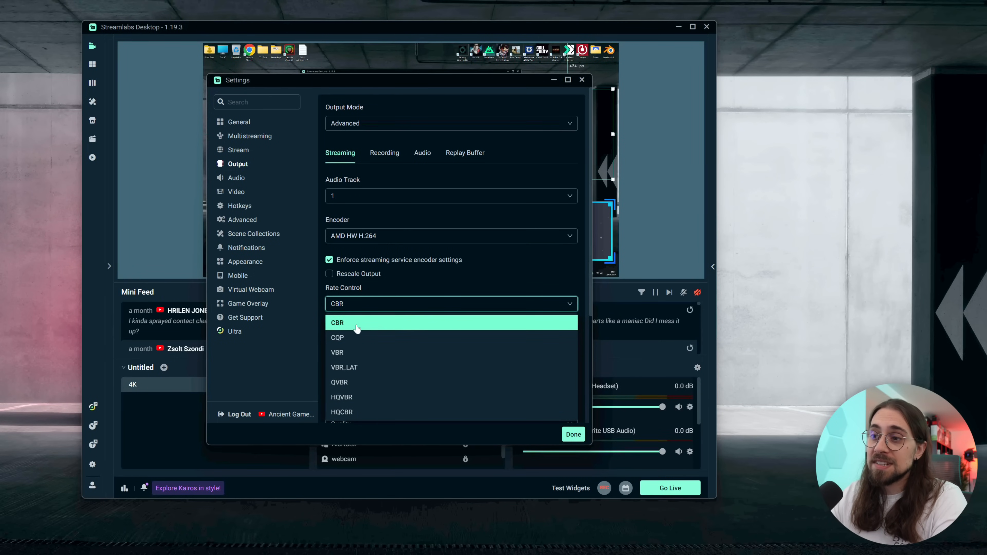
{"action": "left_click", "coordinate": [513, 284]}
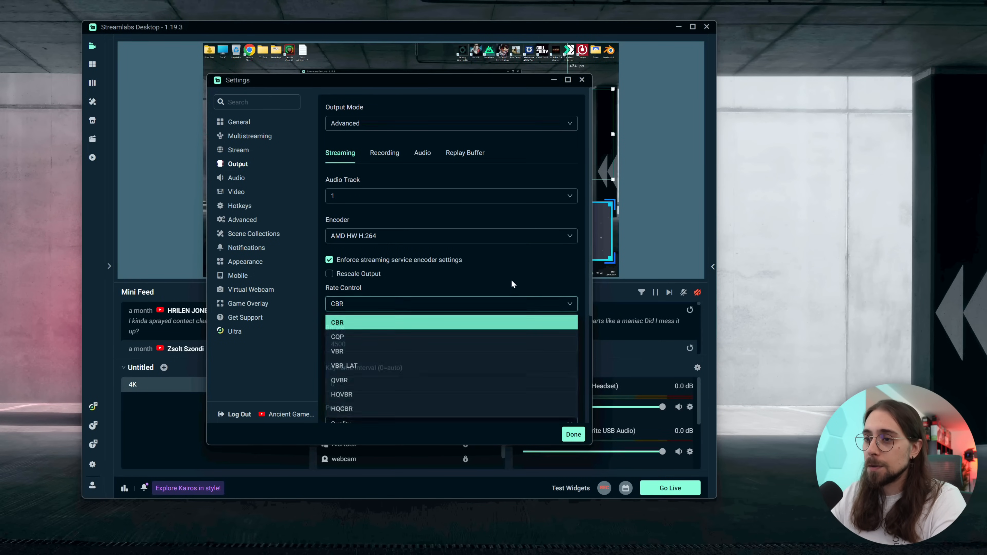
{"action": "scroll", "coordinate": [437, 310], "scroll_direction": "down", "scroll_amount": 1}
{"action": "scroll", "coordinate": [358, 261], "scroll_direction": "down", "scroll_amount": 1}
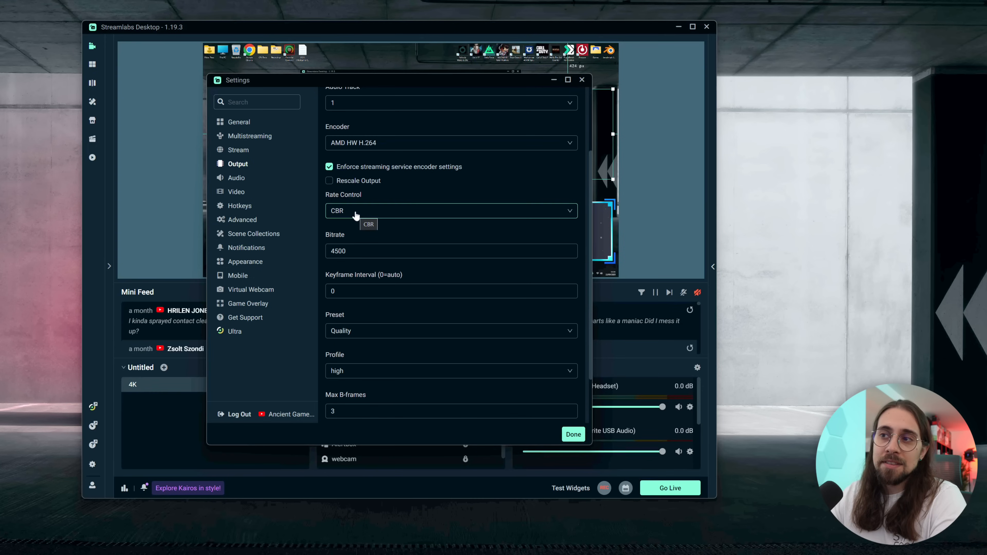
{"action": "double_click", "coordinate": [326, 252]}
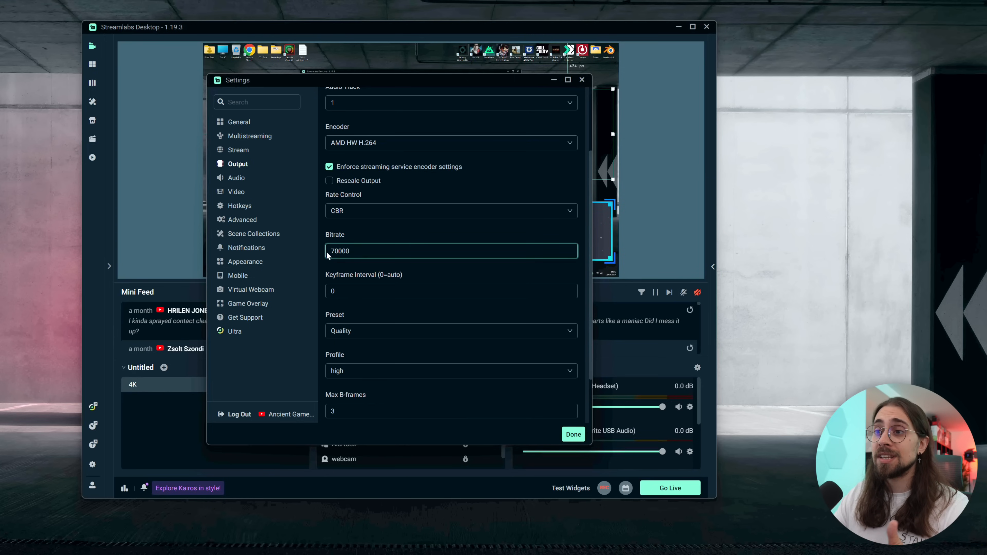
Check the Preset and Max B-frames options in the streaming output settings
{"action": "left_click", "coordinate": [368, 329]}
{"action": "left_click", "coordinate": [367, 330]}
{"action": "scroll", "coordinate": [379, 333], "scroll_direction": "down", "scroll_amount": 2}
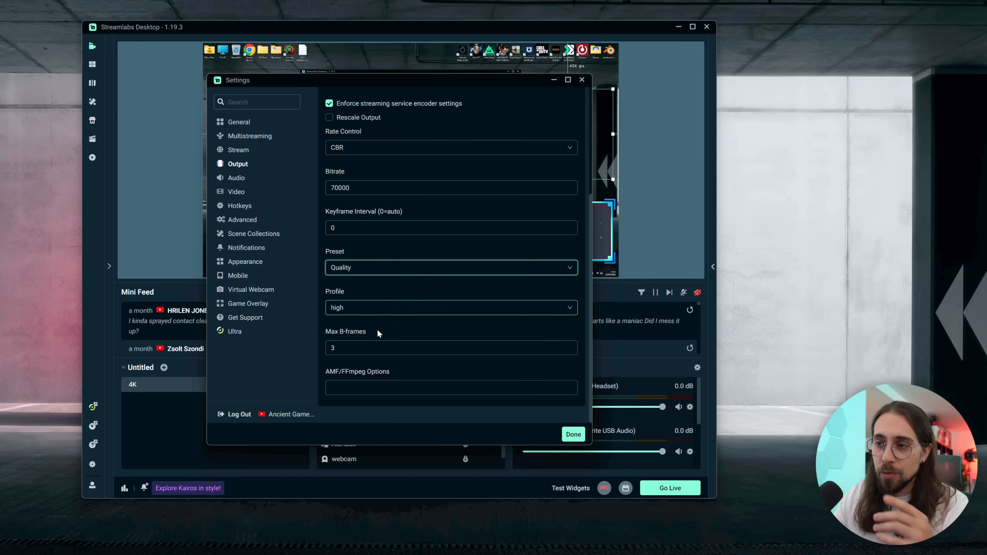
{"action": "double_click", "coordinate": [326, 348]}
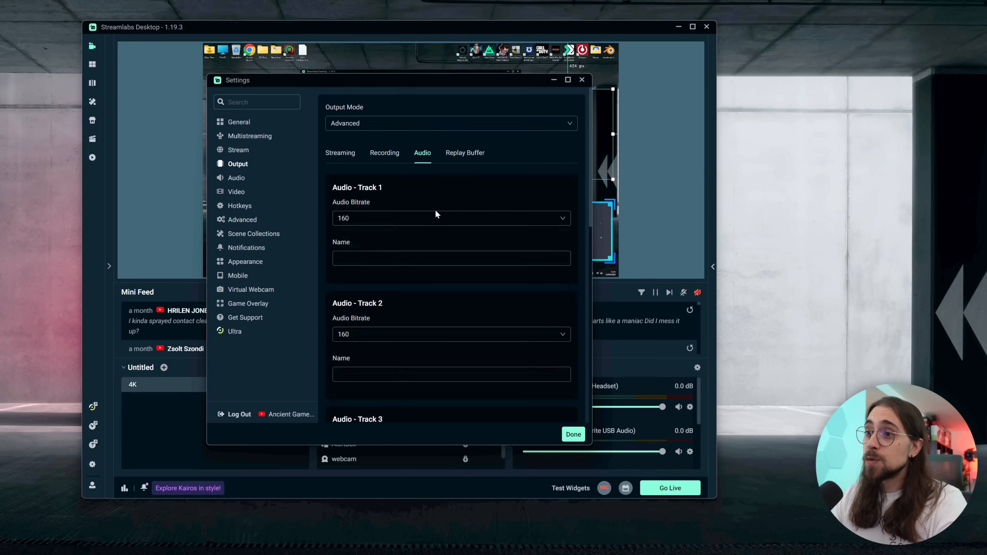
Set the Audio Bitrate of audio Track 1 to 320 in the output settings
{"action": "left_click", "coordinate": [420, 218]}
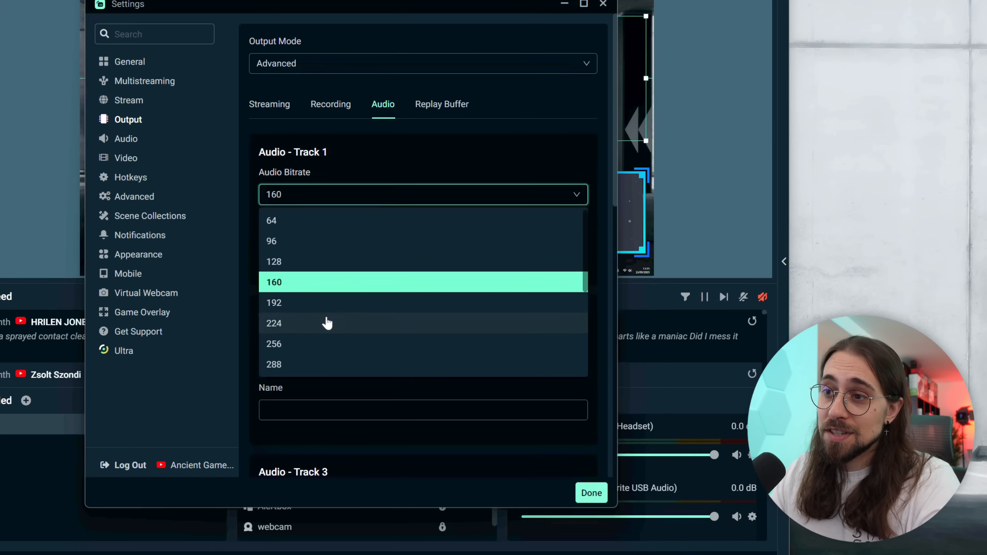
{"action": "scroll", "coordinate": [294, 364], "scroll_direction": "down", "scroll_amount": 1}
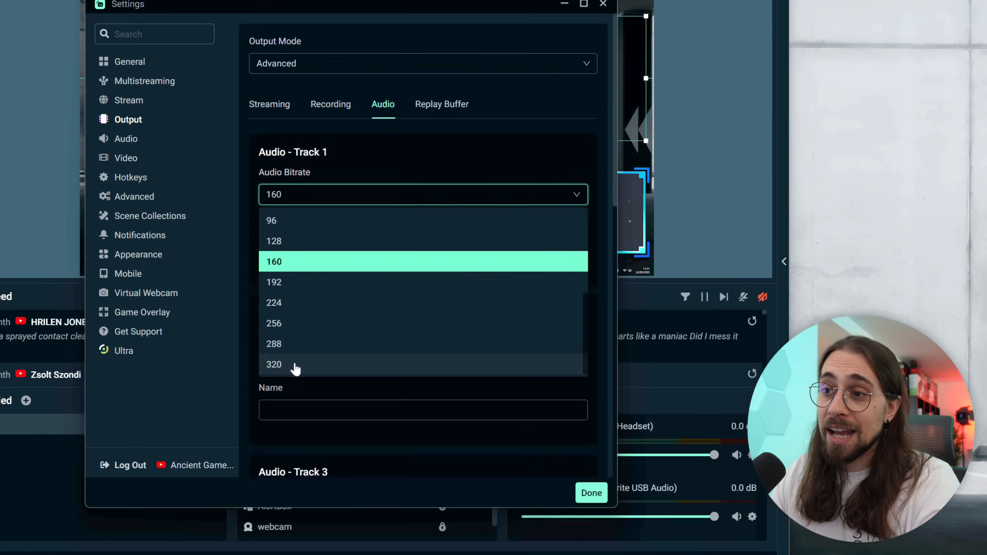
{"action": "left_click", "coordinate": [296, 366]}
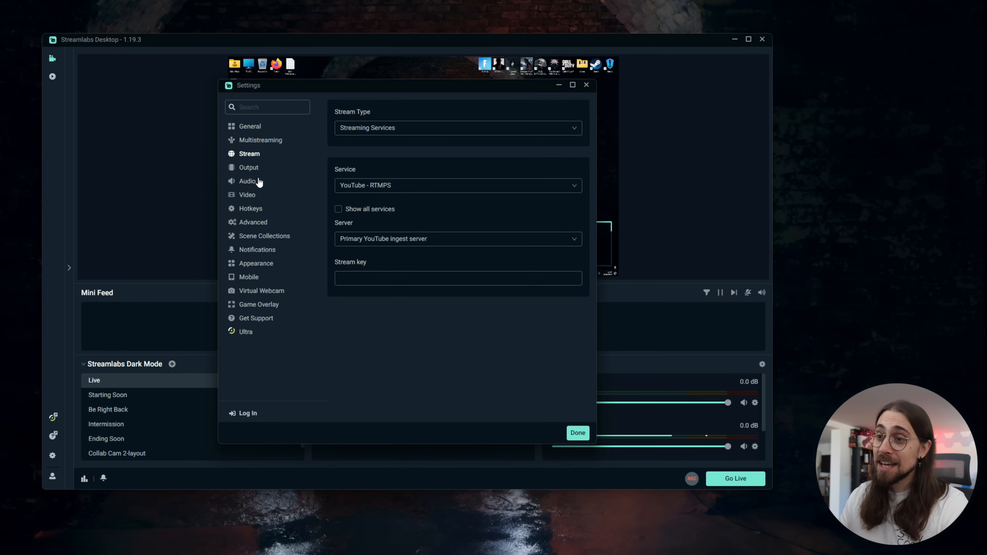
In the video settings, choose Lanczos (Sharpened scaling, 32 samples) as the Downscale Filter
{"action": "left_click", "coordinate": [249, 195]}
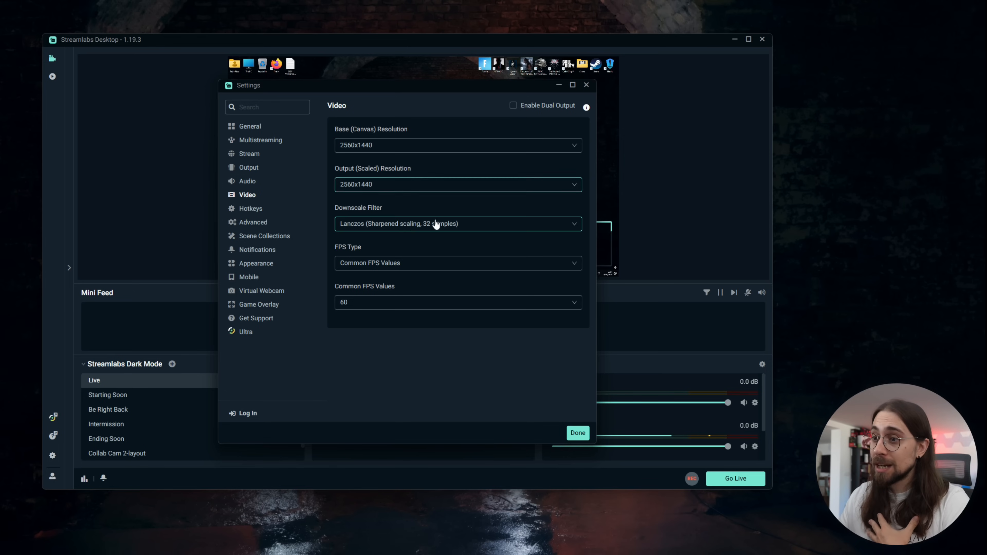
{"action": "left_click", "coordinate": [403, 225]}
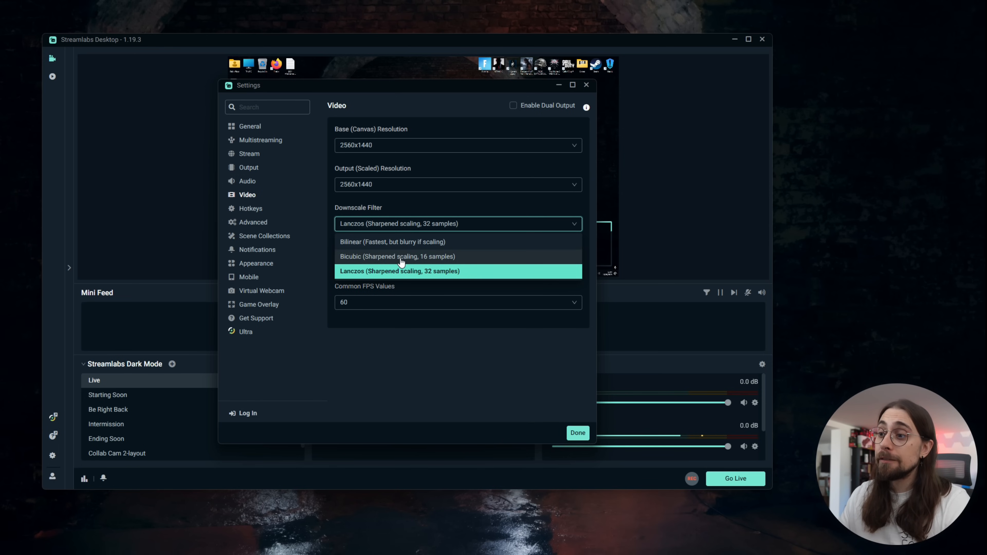
{"action": "left_click", "coordinate": [400, 274]}
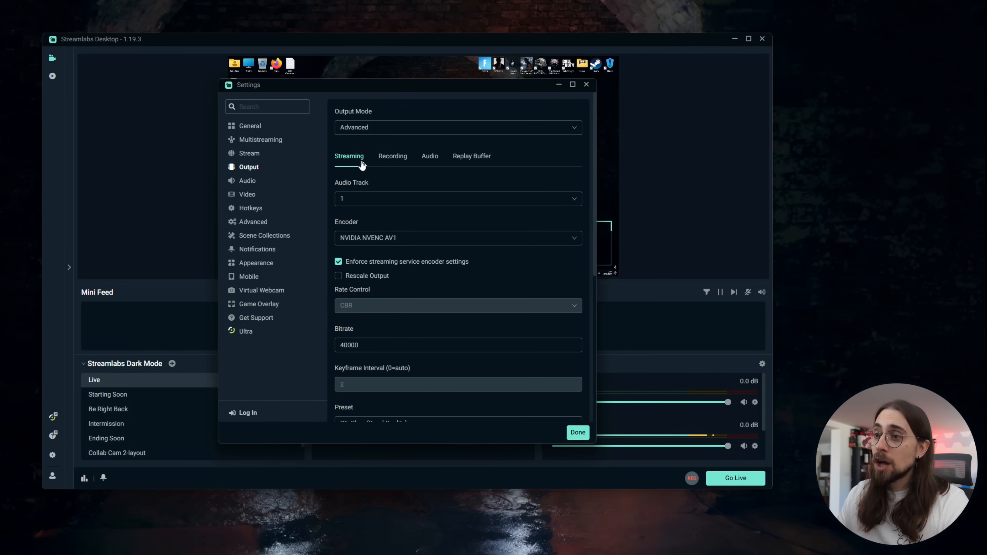
Examine the encoder choices in the recording output settings and keep Use stream encoder
{"action": "left_click", "coordinate": [391, 167]}
{"action": "left_click", "coordinate": [363, 159]}
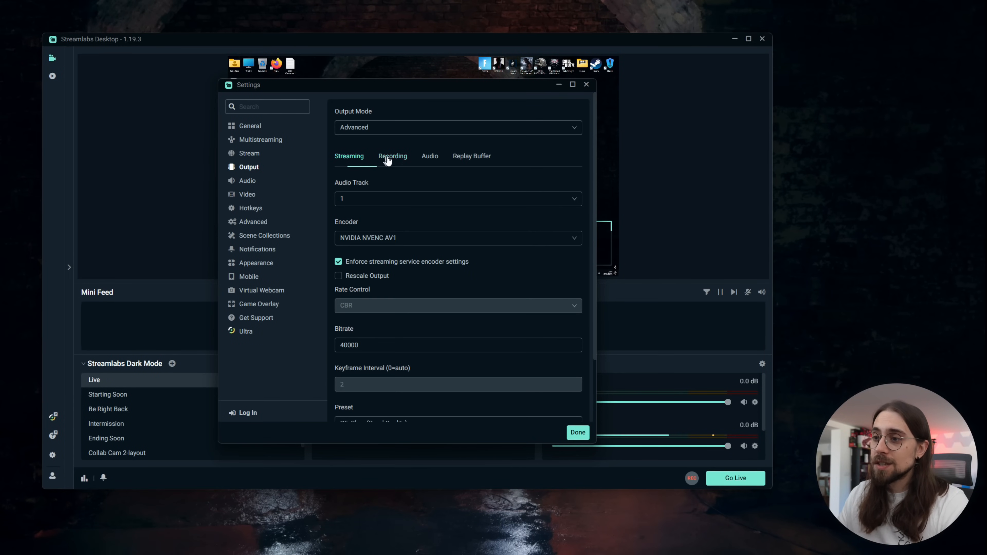
{"action": "left_click", "coordinate": [388, 161]}
{"action": "scroll", "coordinate": [417, 182], "scroll_direction": "down", "scroll_amount": 3}
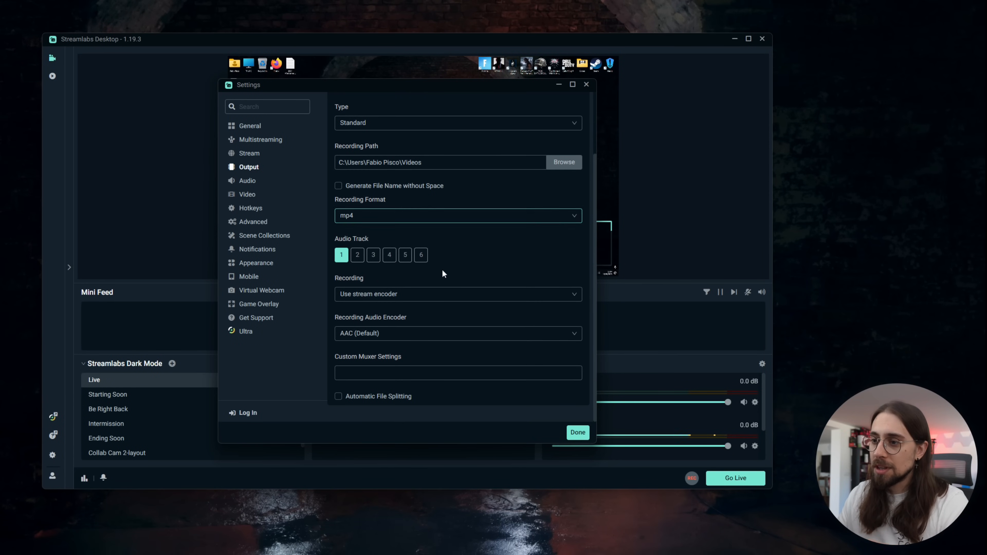
{"action": "left_click", "coordinate": [438, 294]}
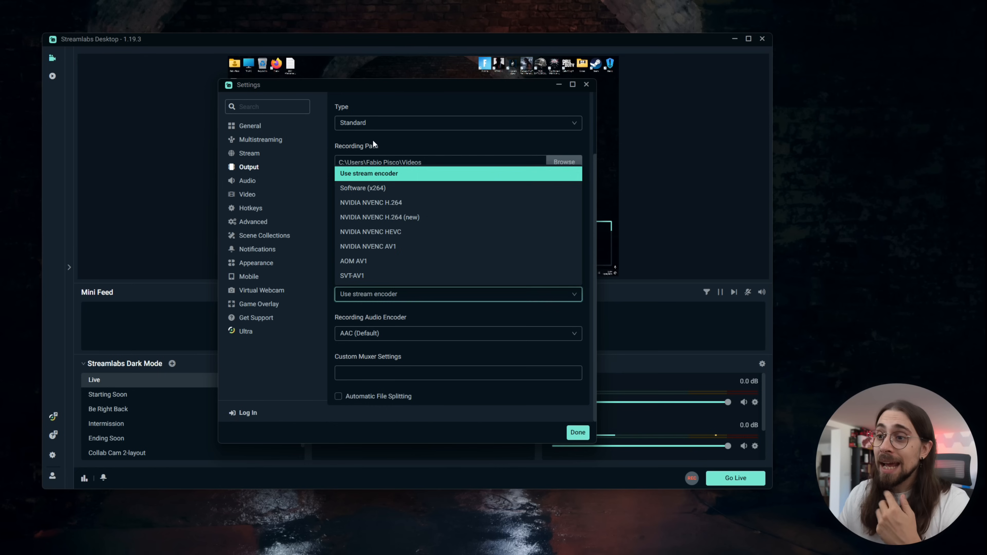
{"action": "left_click", "coordinate": [339, 171]}
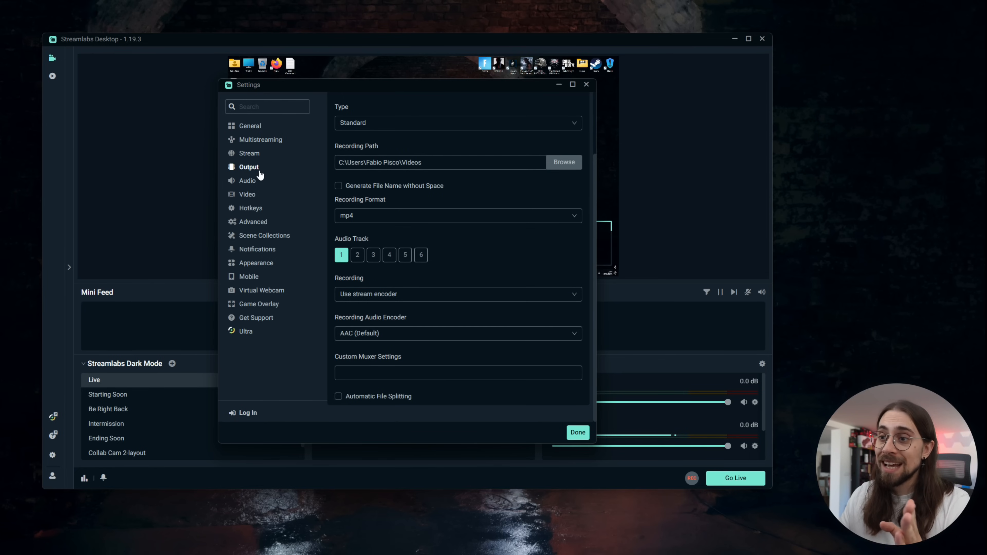
Compare the video resolution settings with the streaming output settings and check the Audio Track choices
{"action": "left_click", "coordinate": [249, 195]}
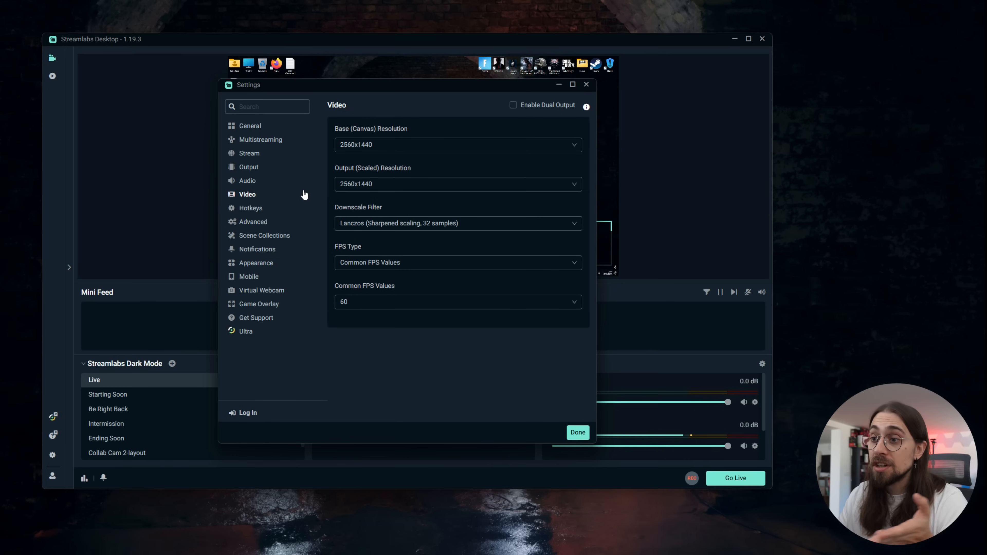
{"action": "left_click", "coordinate": [250, 168]}
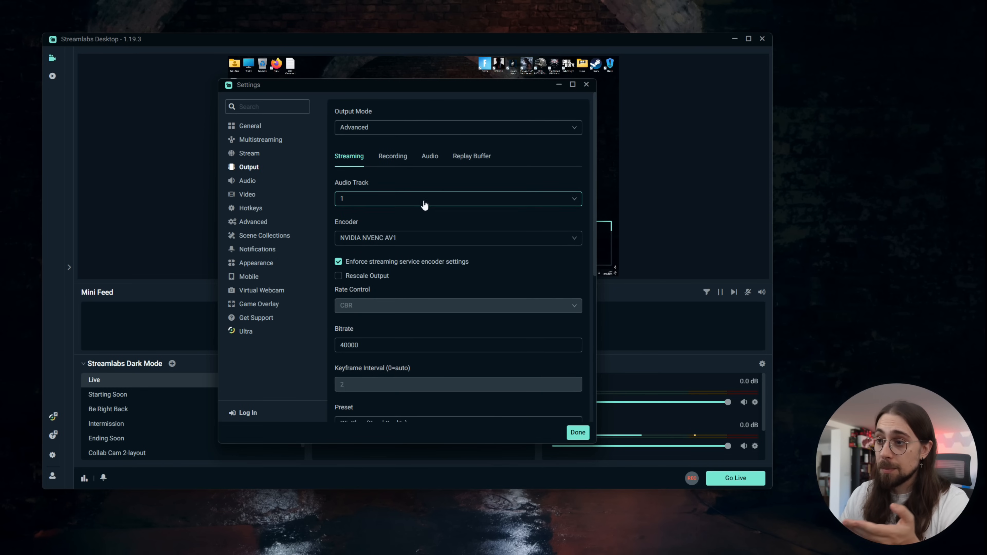
{"action": "scroll", "coordinate": [427, 204], "scroll_direction": "down", "scroll_amount": 1}
{"action": "left_click", "coordinate": [443, 197]}
{"action": "left_click", "coordinate": [442, 198]}
{"action": "left_click", "coordinate": [436, 198]}
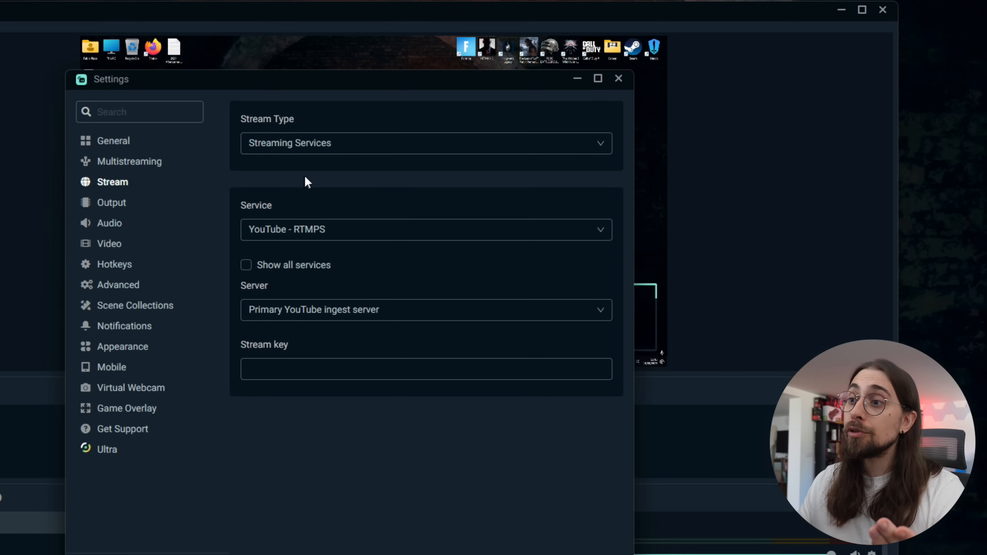
Keep Streaming Services as the Stream Type and switch the streaming Service to Twitch
{"action": "left_click", "coordinate": [347, 153]}
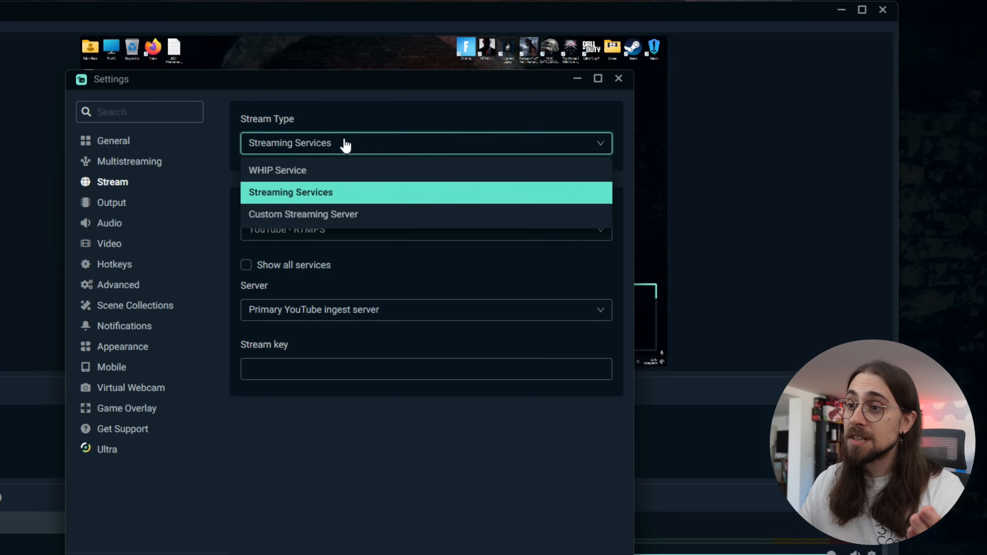
{"action": "left_click", "coordinate": [345, 146]}
{"action": "left_click", "coordinate": [351, 229]}
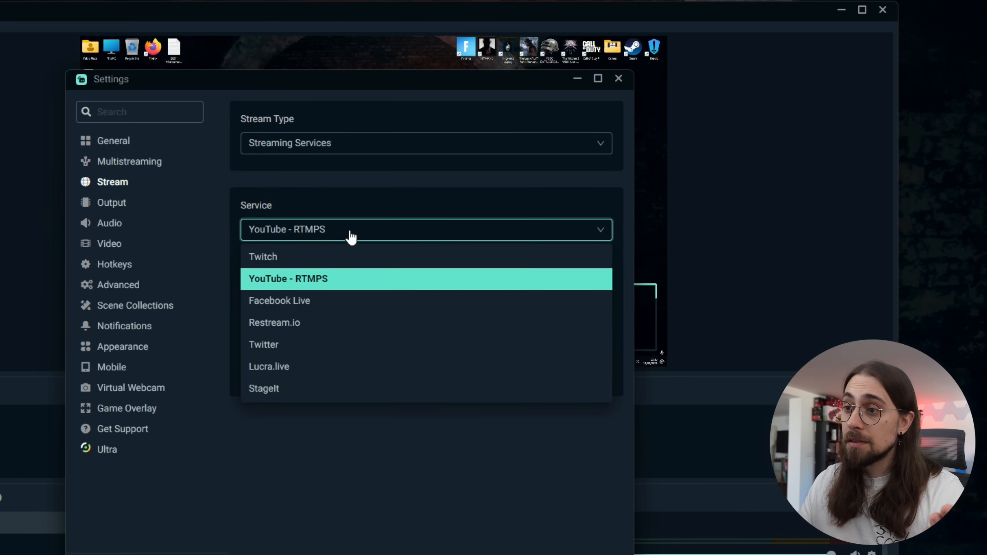
{"action": "left_click", "coordinate": [259, 255]}
Check the video settings and the streaming encoder choices offered for Twitch
{"action": "left_click", "coordinate": [110, 244]}
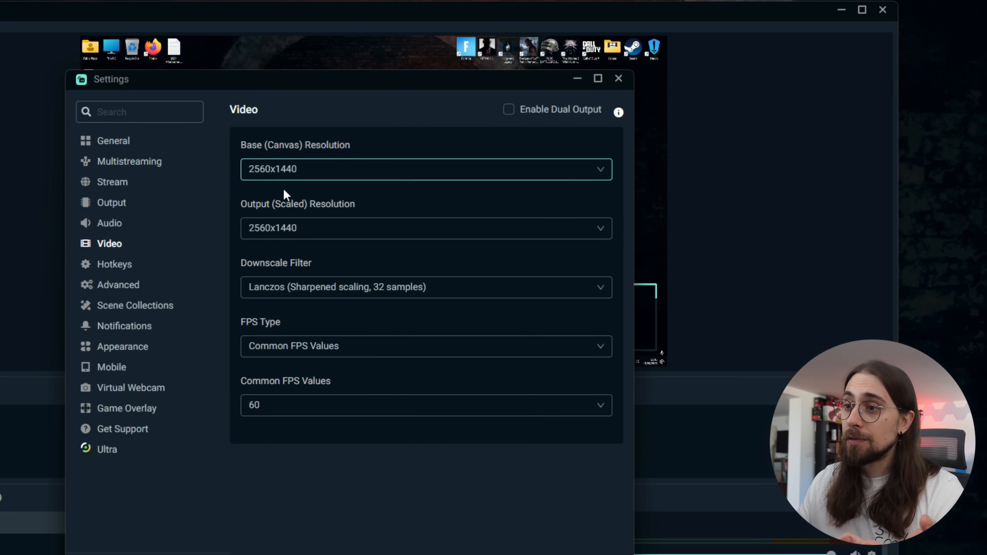
{"action": "left_click", "coordinate": [113, 205]}
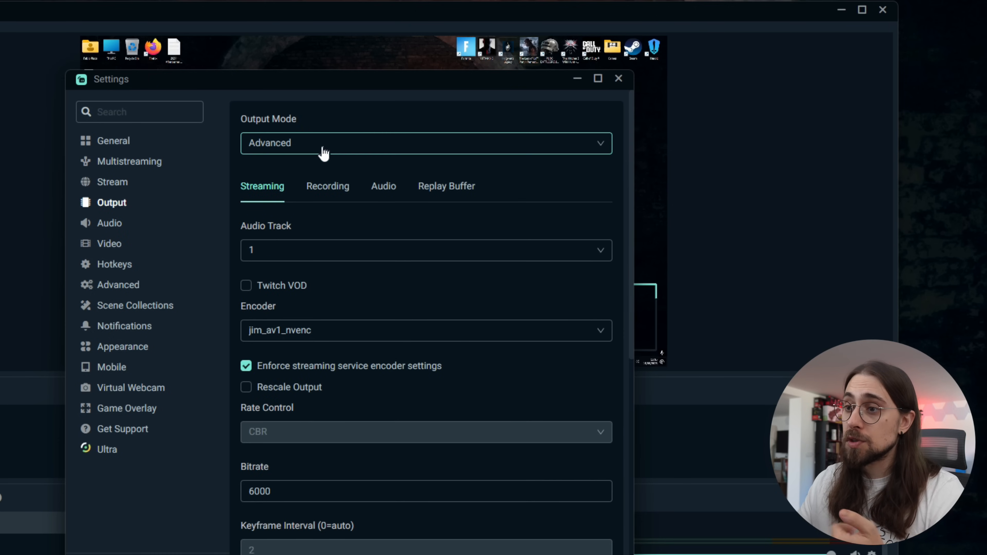
{"action": "left_click", "coordinate": [349, 340]}
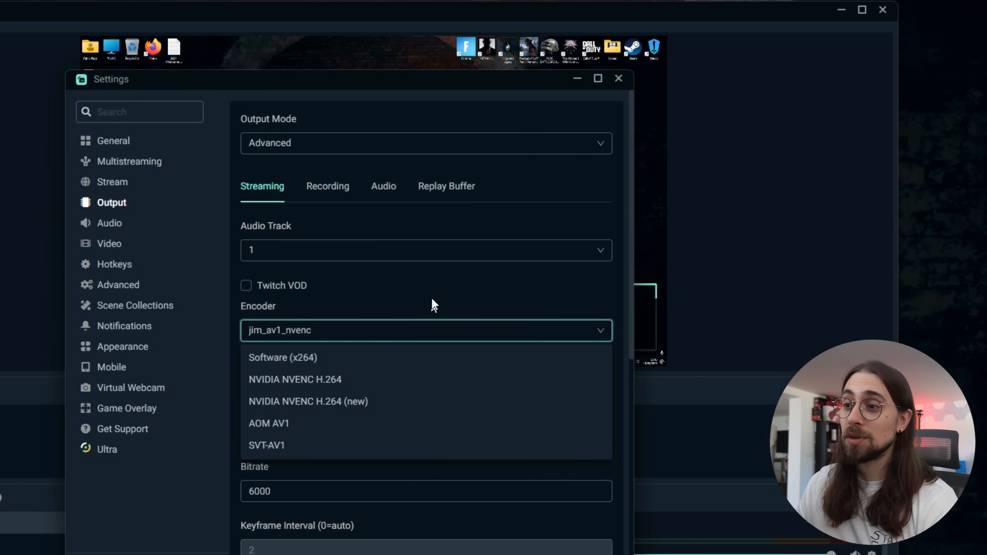
{"action": "left_click", "coordinate": [395, 290]}
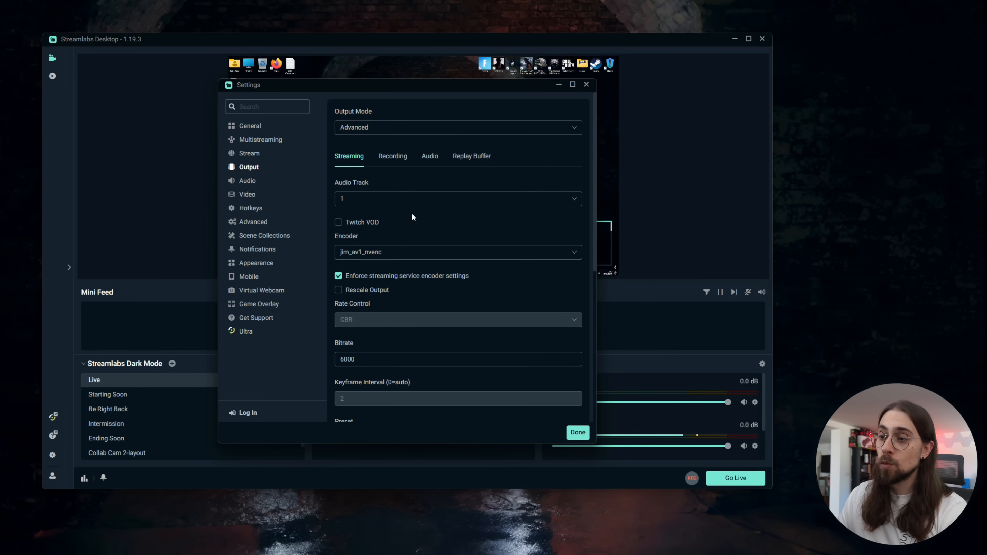
Set the streaming Encoder for Twitch to NVIDIA NVENC H.264 (new)
{"action": "left_click", "coordinate": [423, 251]}
{"action": "left_click", "coordinate": [440, 252]}
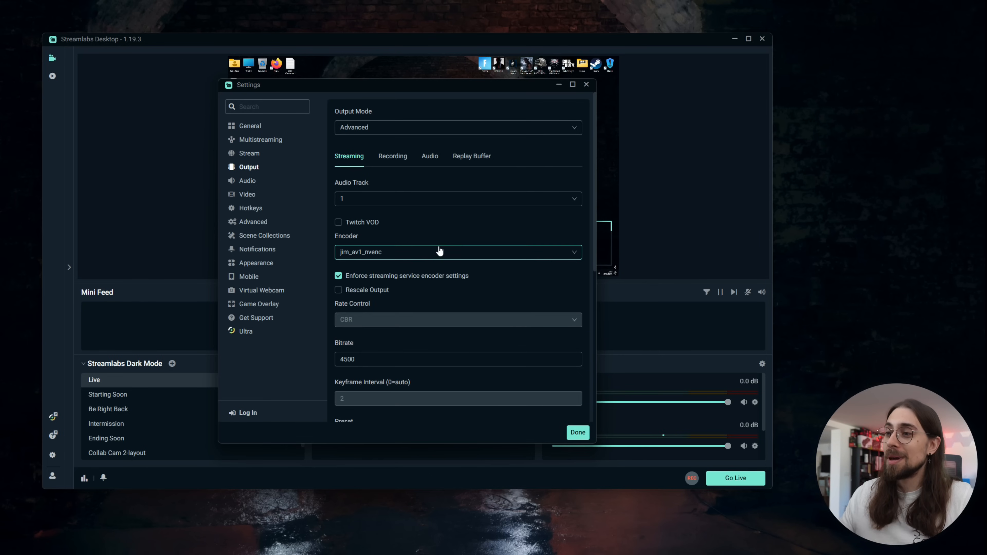
{"action": "left_click", "coordinate": [440, 257]}
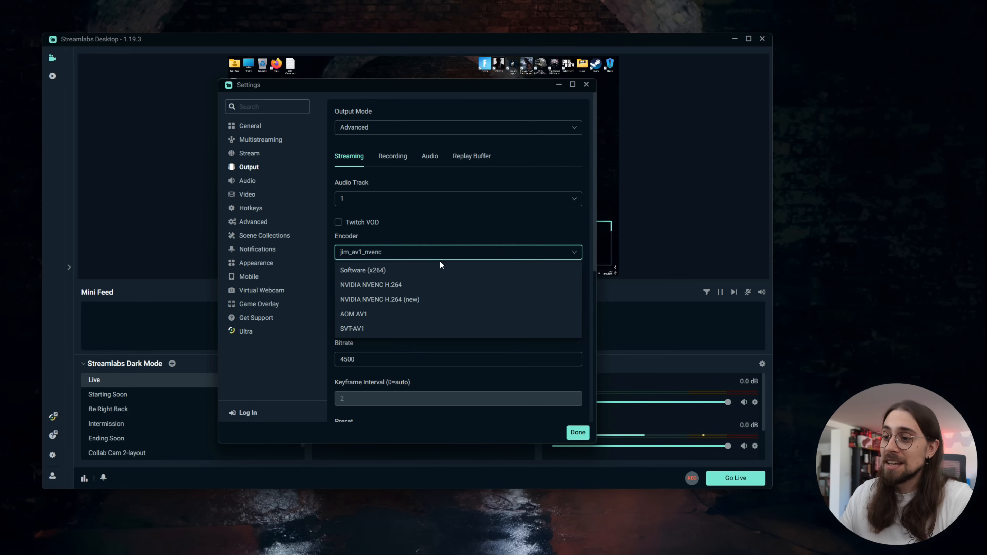
{"action": "left_click", "coordinate": [412, 300]}
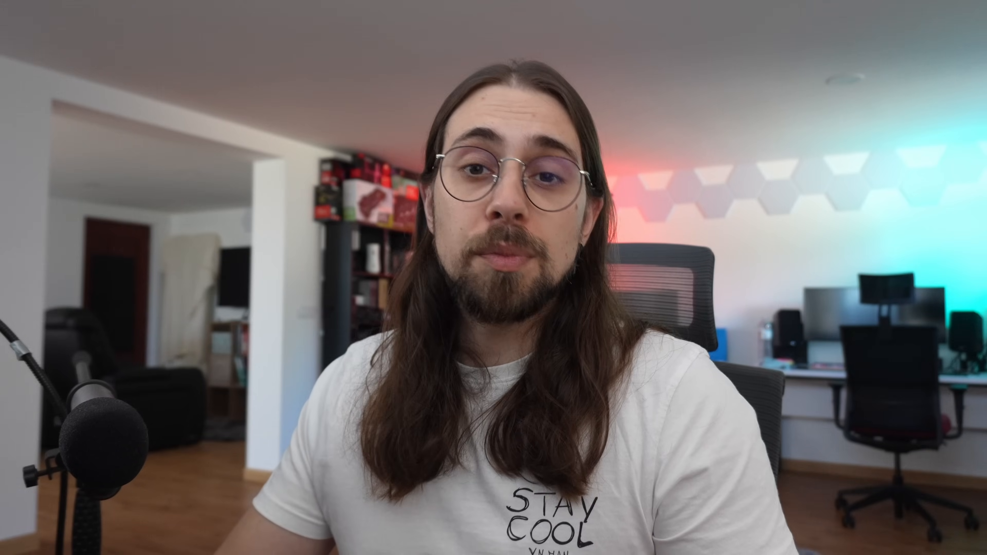